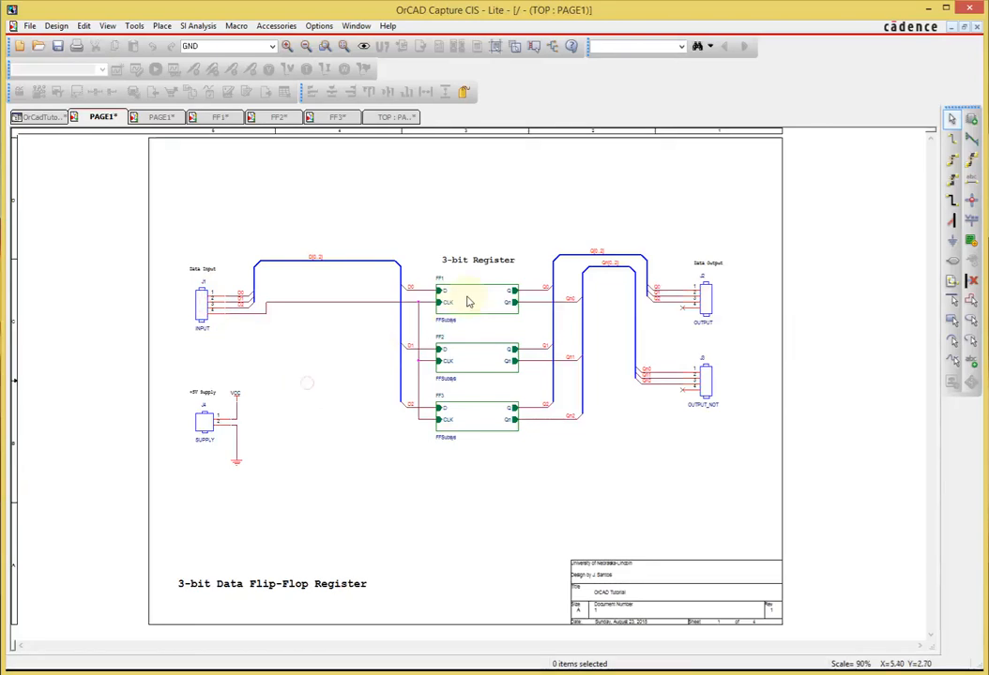
Open the FF1 block's flip-flop schematic from the 3-bit register page
double_click(469, 299)
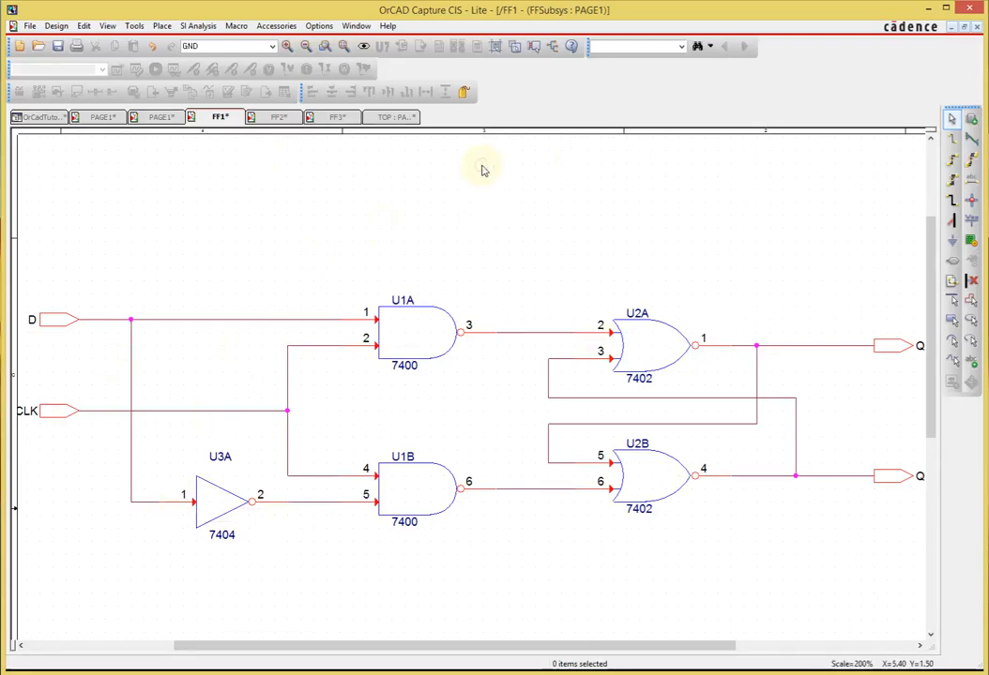
click(423, 319)
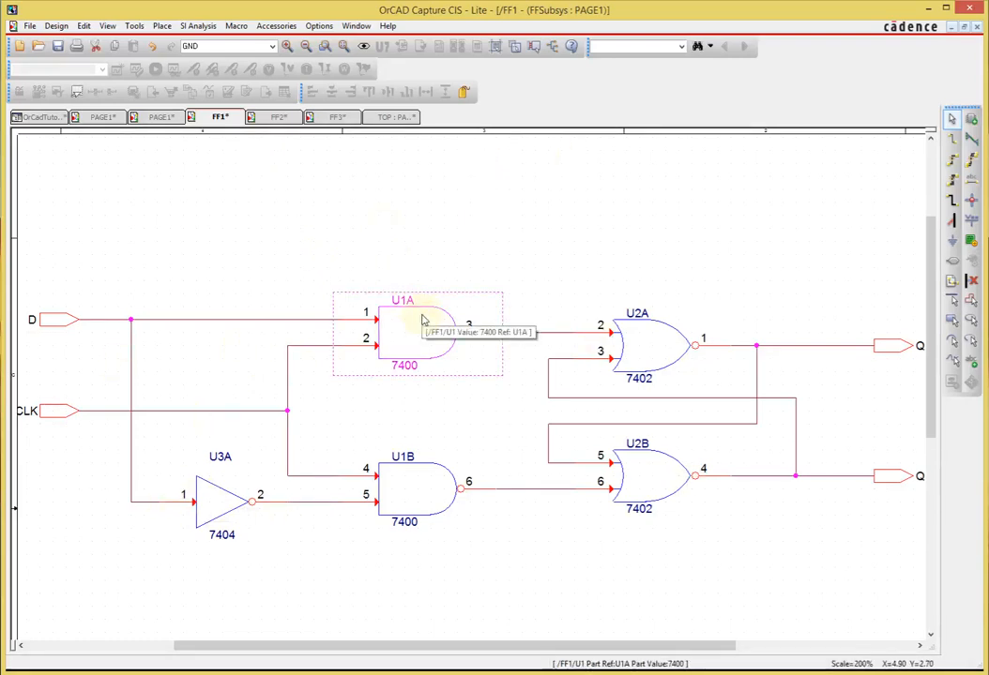
ctrl+click(662, 349)
ctrl+drag(219, 499, 213, 495)
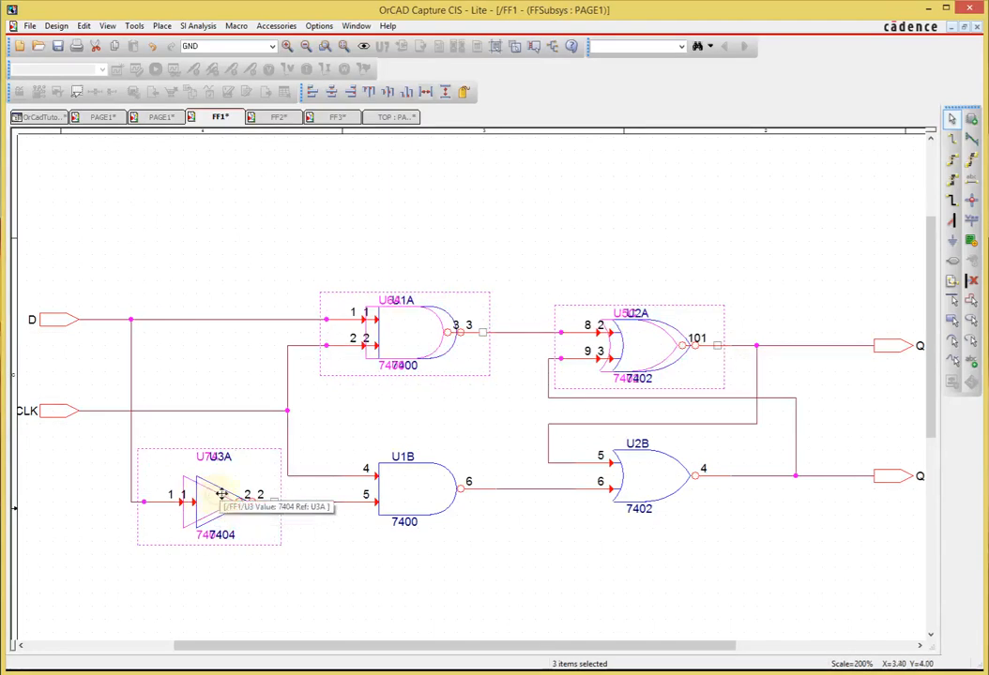
click(249, 234)
key(ctrl+z)
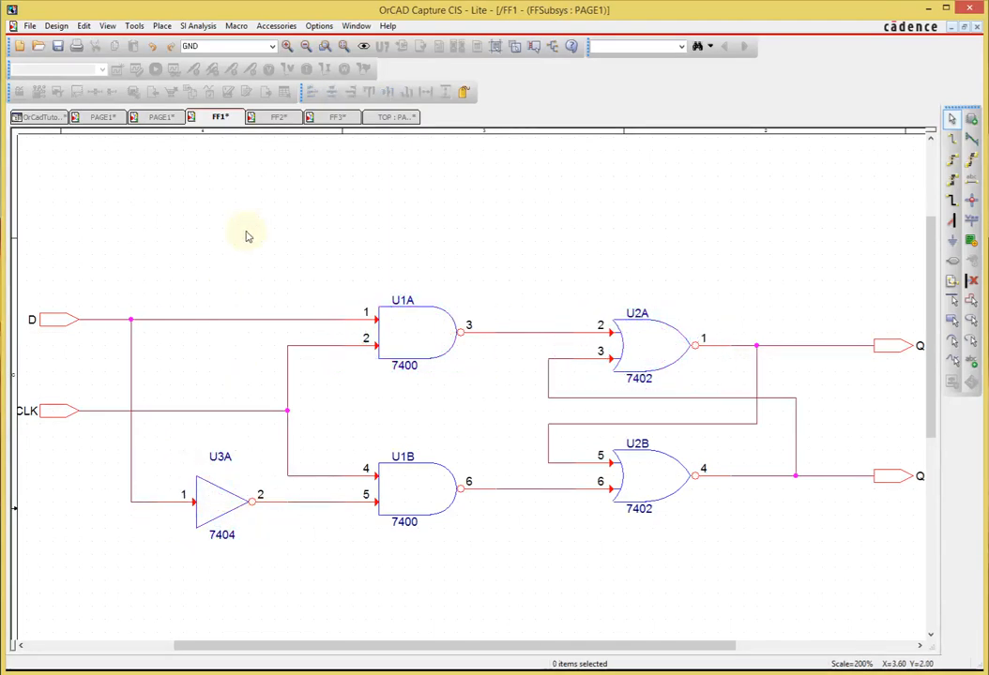
Select gates U2A, U1A and U3A and open their properties at the PCB Footprint column
click(630, 346)
ctrl+click(405, 338)
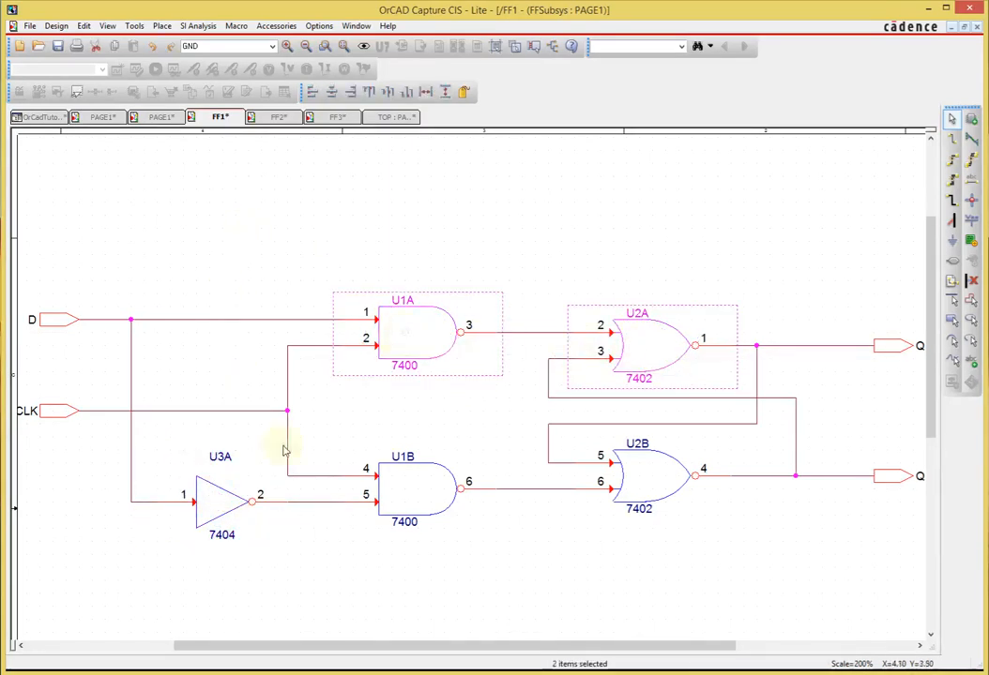
ctrl+click(220, 502)
key(ctrl+e)
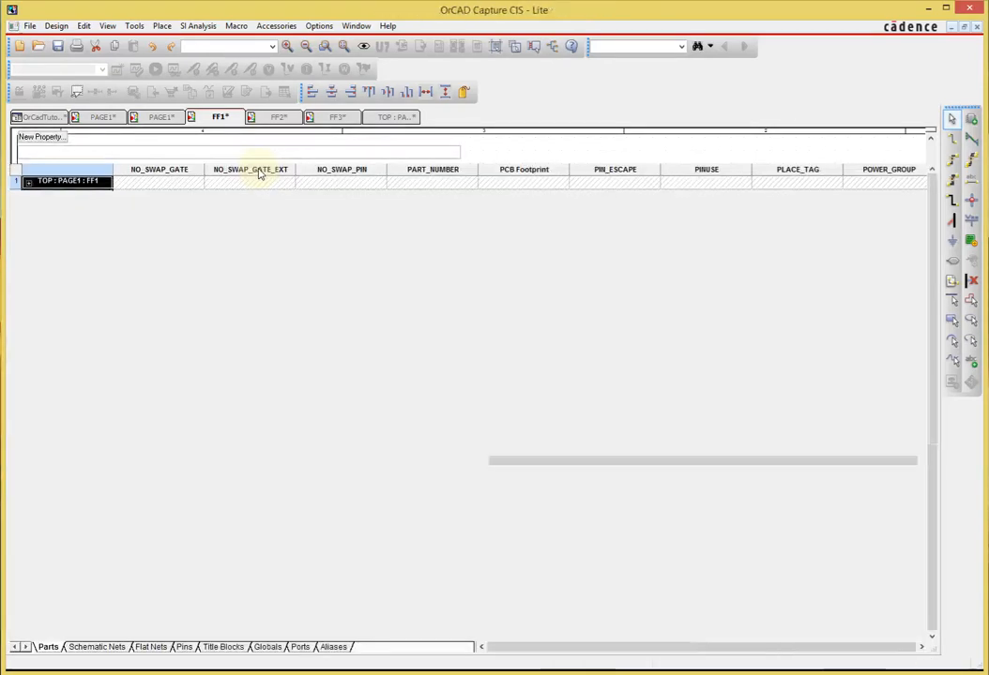
drag(511, 647, 730, 647)
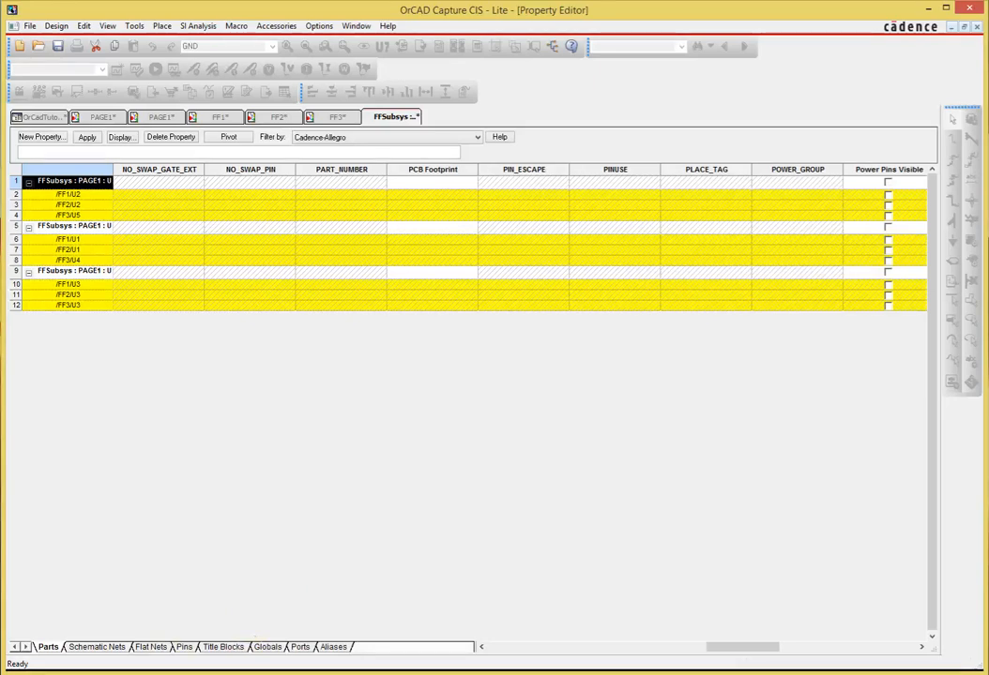
Switch to File Explorer and open the folder C:\Special\OrCAD\OrCAD_16.6_Lite\share\pcb\pcb_lib\symbols
key(alt+Tab)
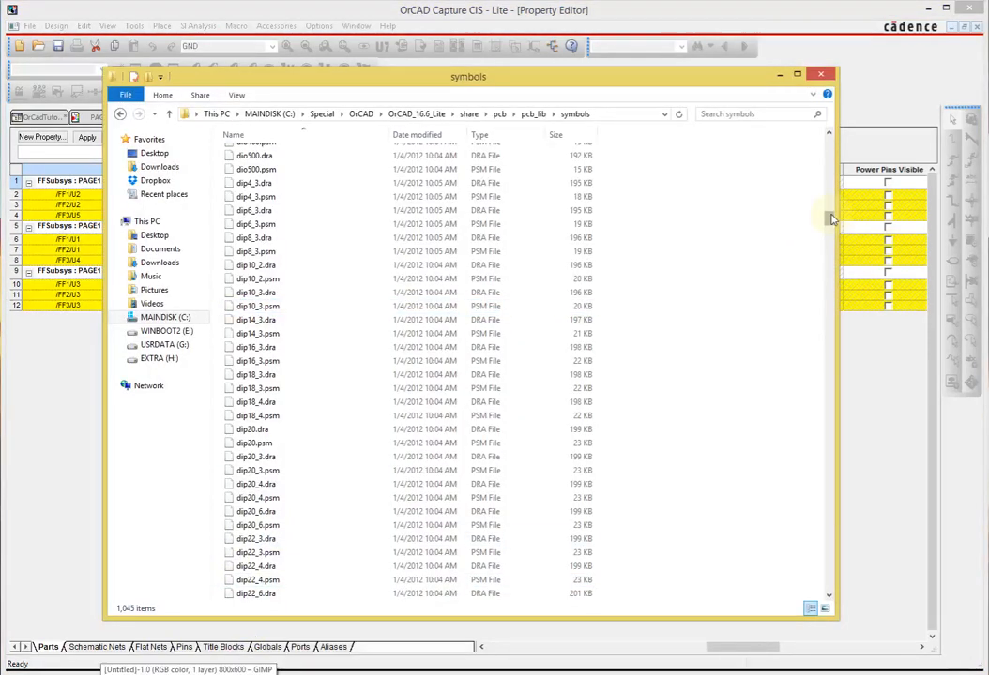
click(272, 113)
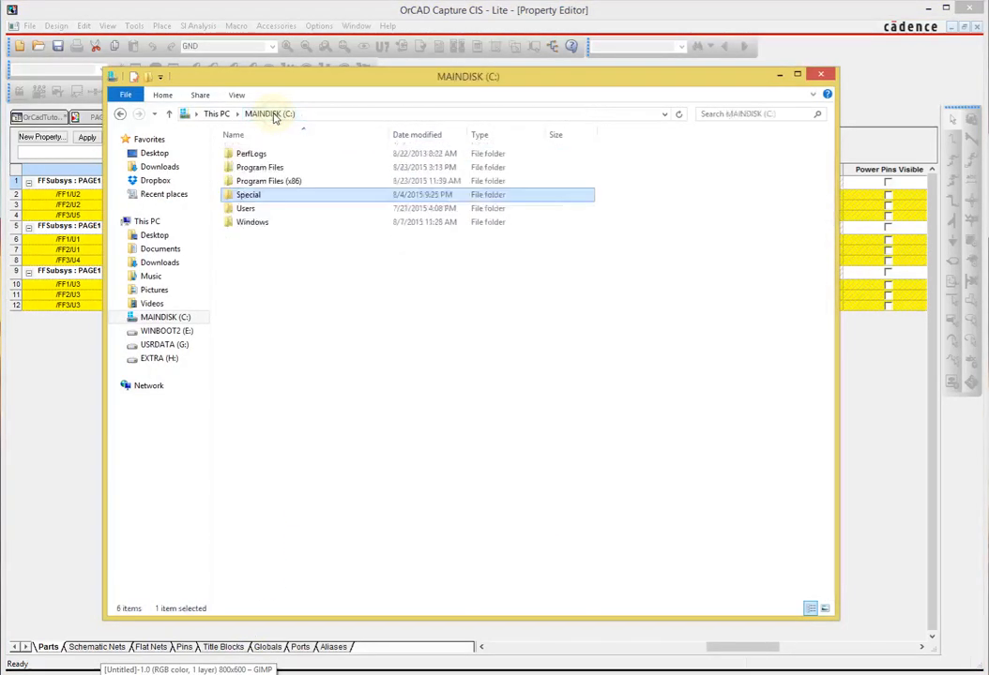
double_click(248, 195)
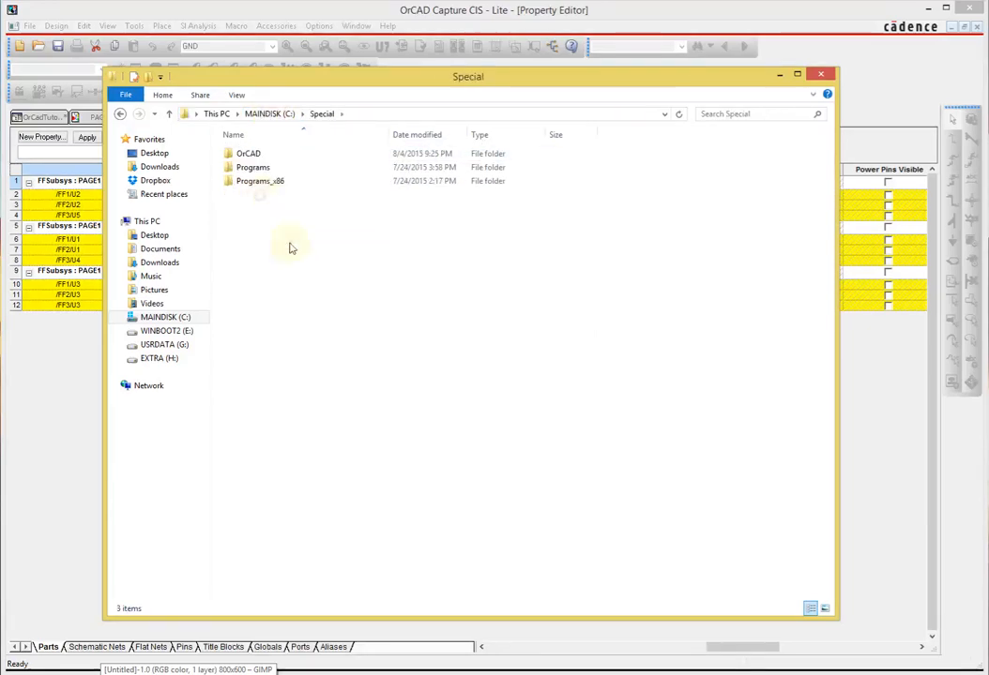
double_click(246, 155)
double_click(244, 158)
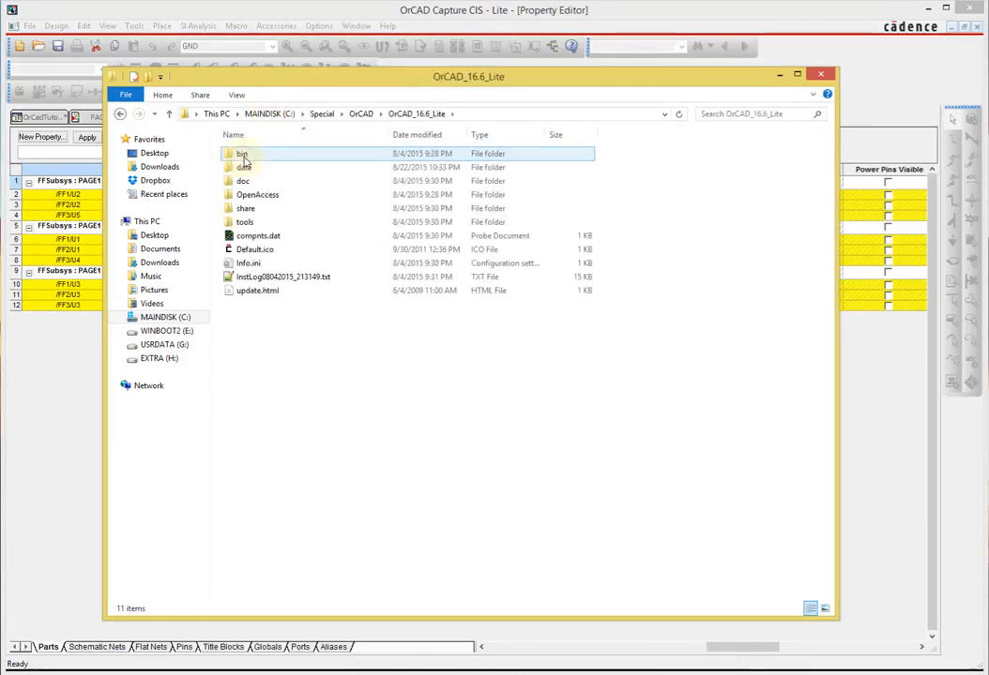
double_click(247, 208)
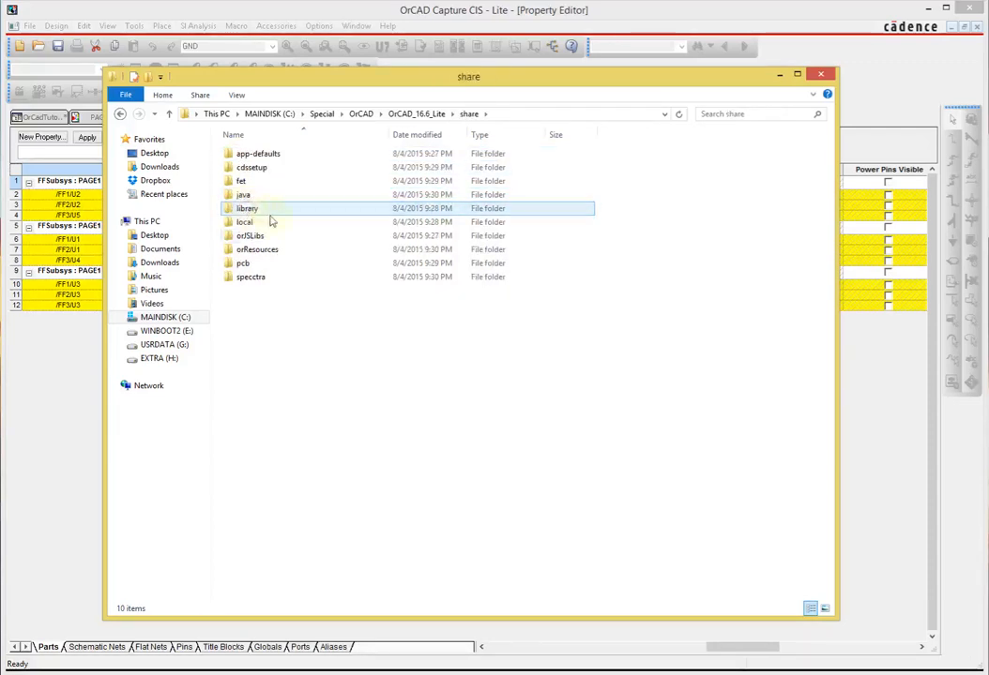
double_click(257, 264)
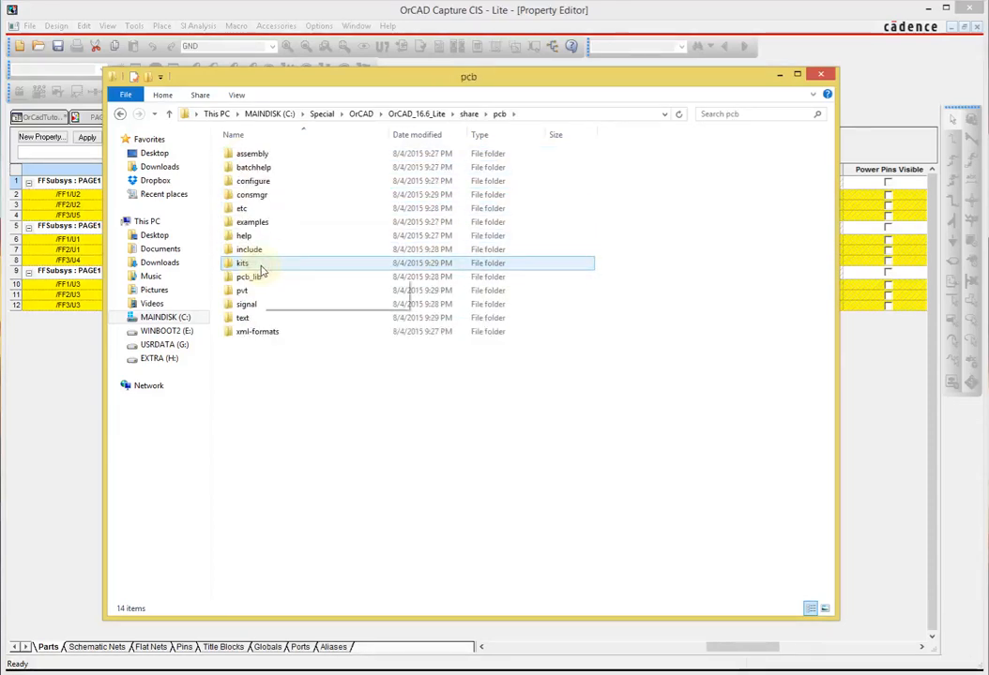
double_click(273, 278)
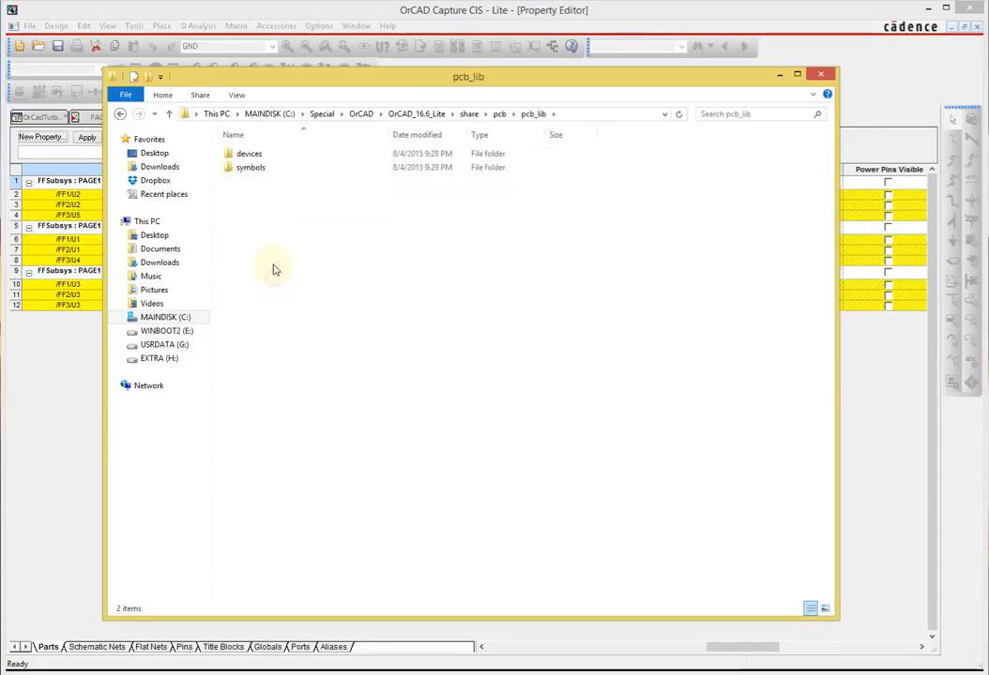
double_click(281, 169)
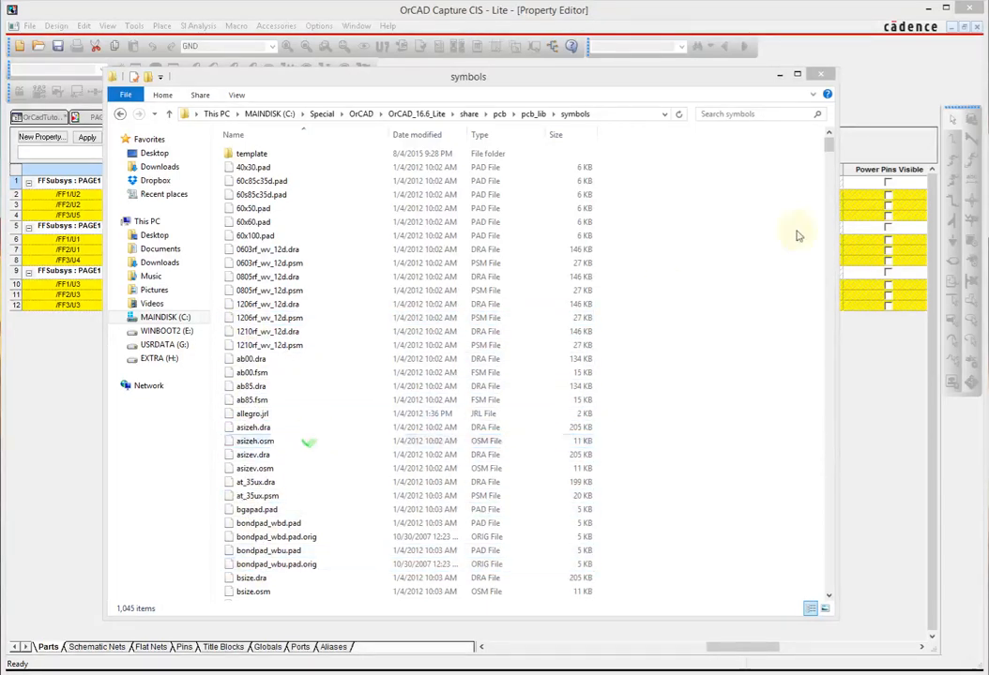
Look through the DIP footprint files in the symbols folder and locate dip14_3.dra
click(829, 163)
drag(829, 163, 828, 214)
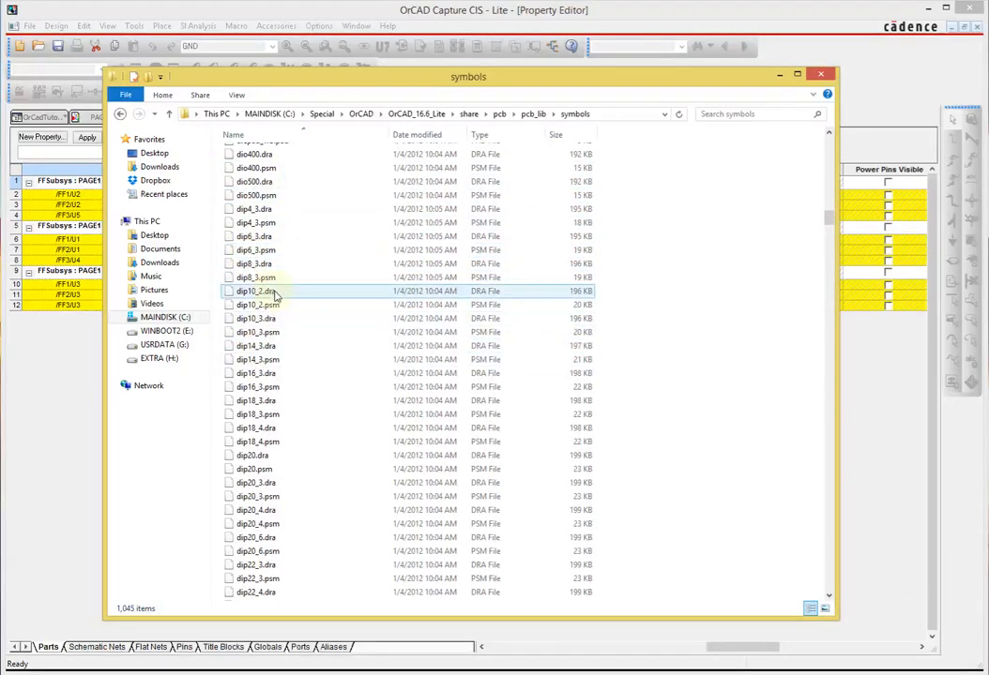
scroll(276, 302, down, 1)
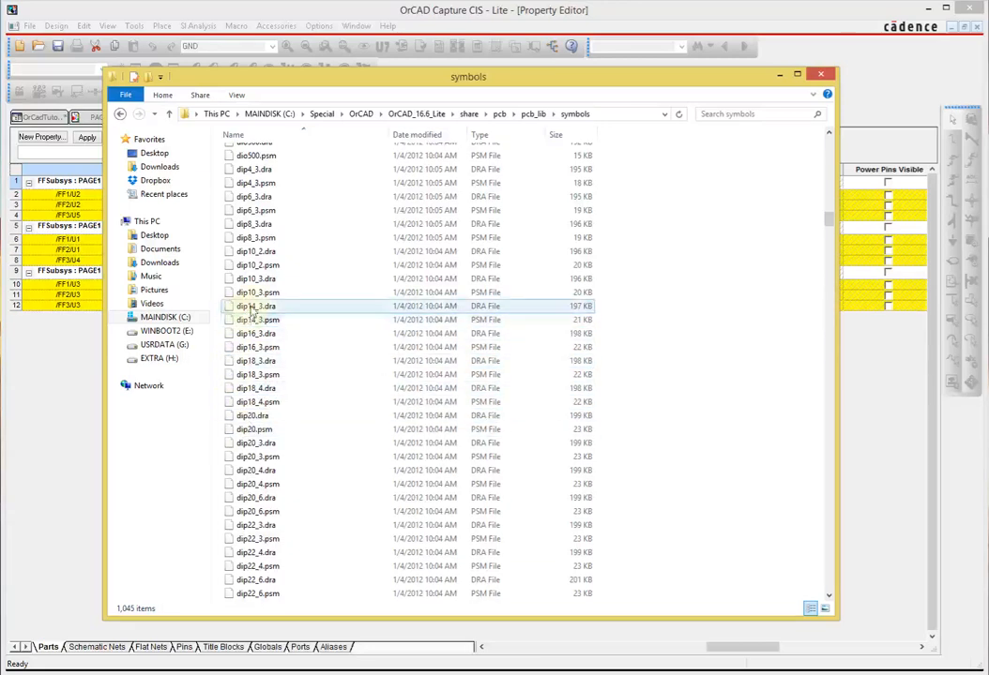
click(352, 285)
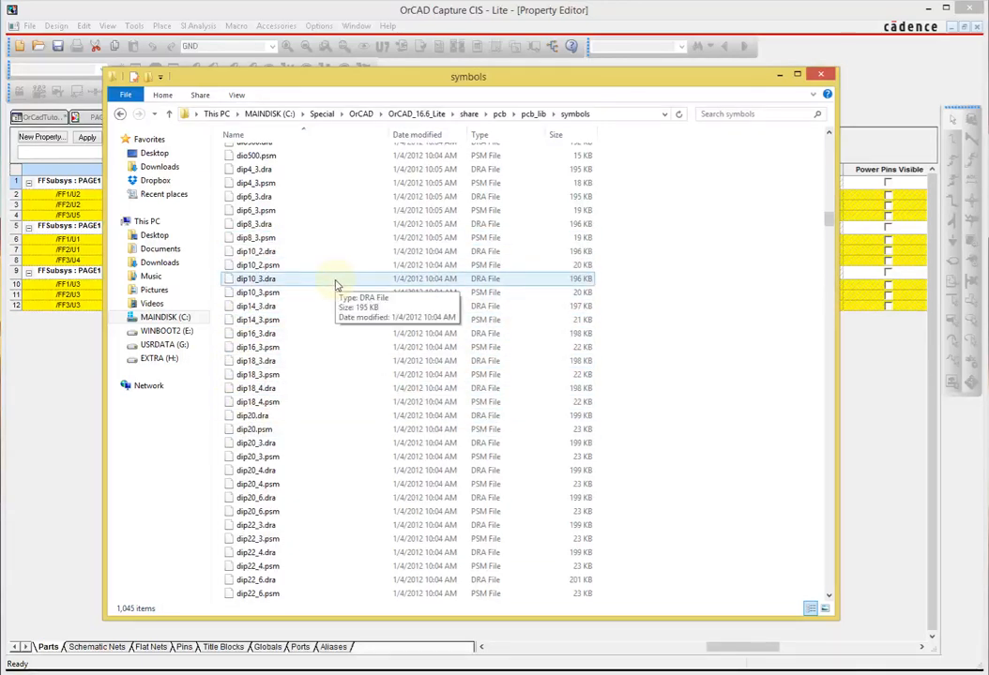
click(255, 308)
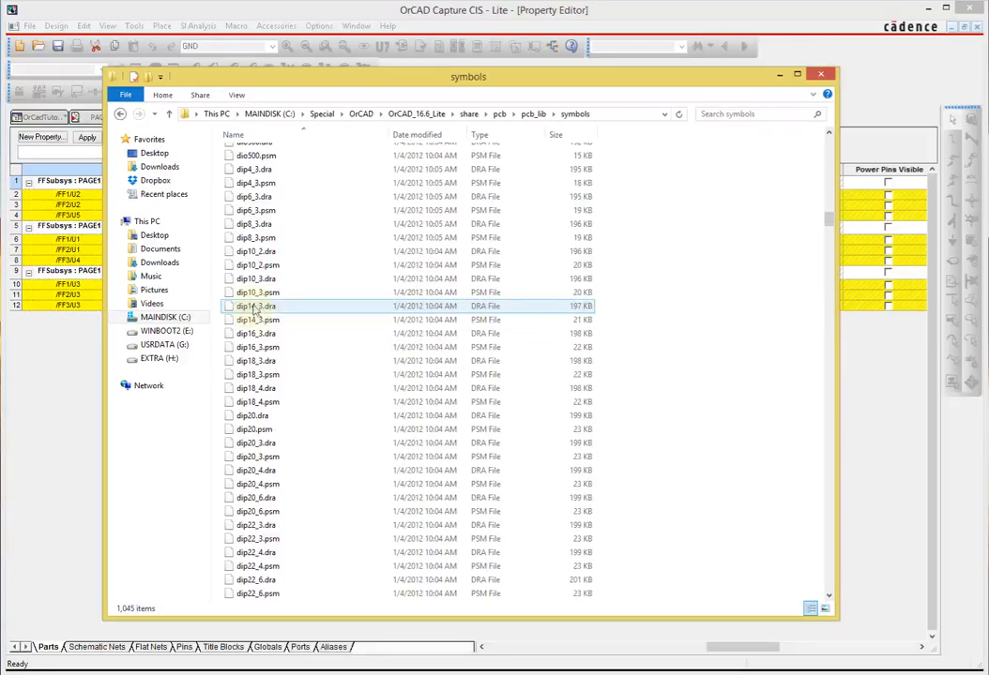
Compare the footprint file names with the PCB Footprint column, and minimize the symbols folder window
click(739, 179)
drag(670, 67, 596, 320)
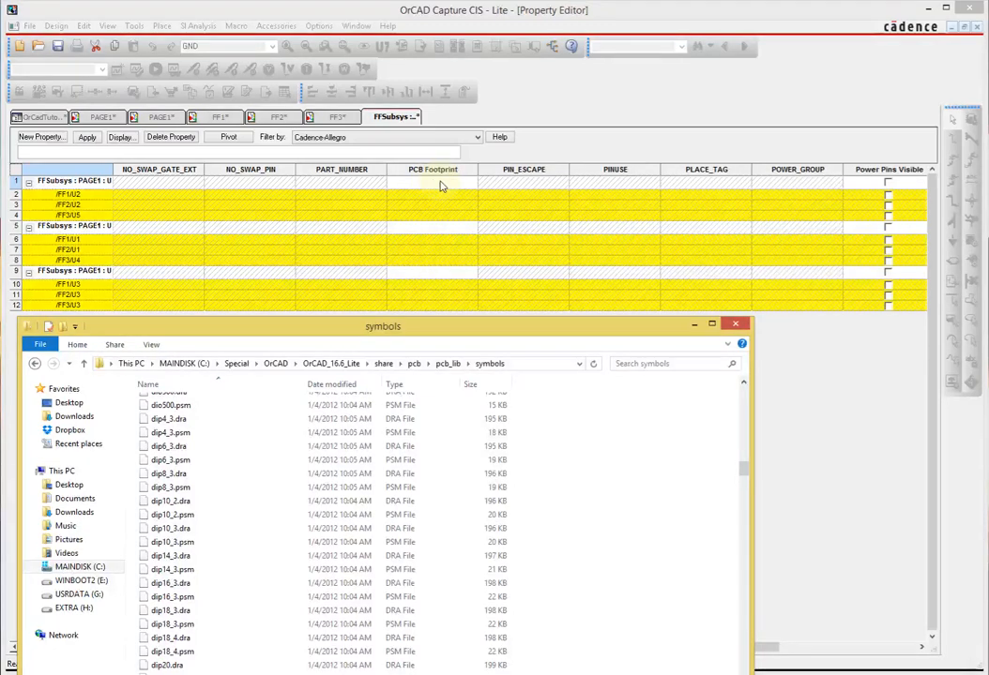
drag(448, 327, 544, 46)
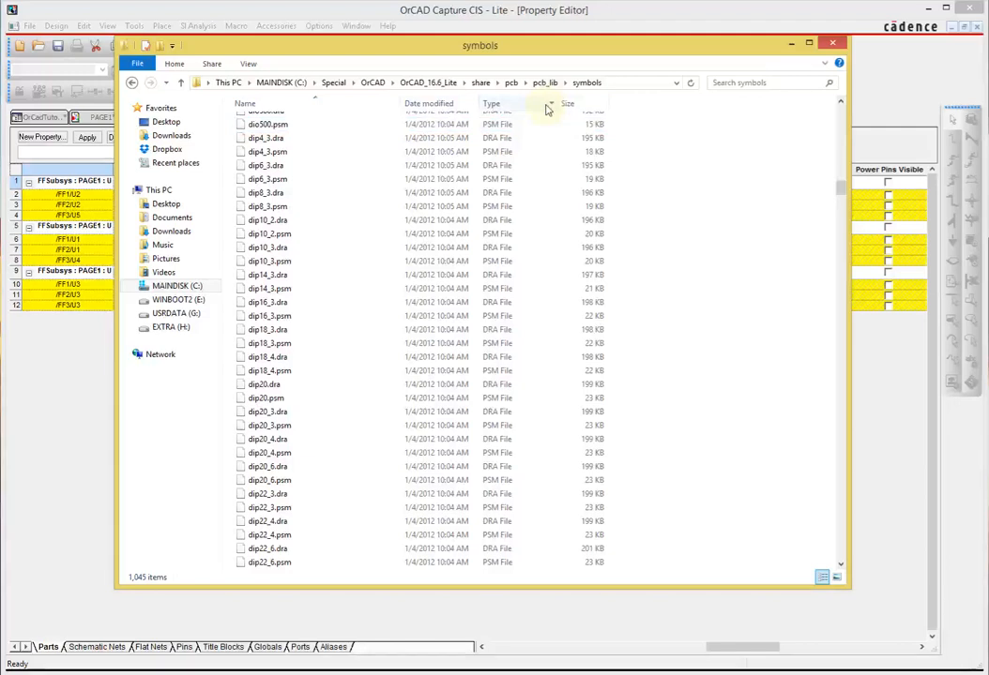
click(791, 45)
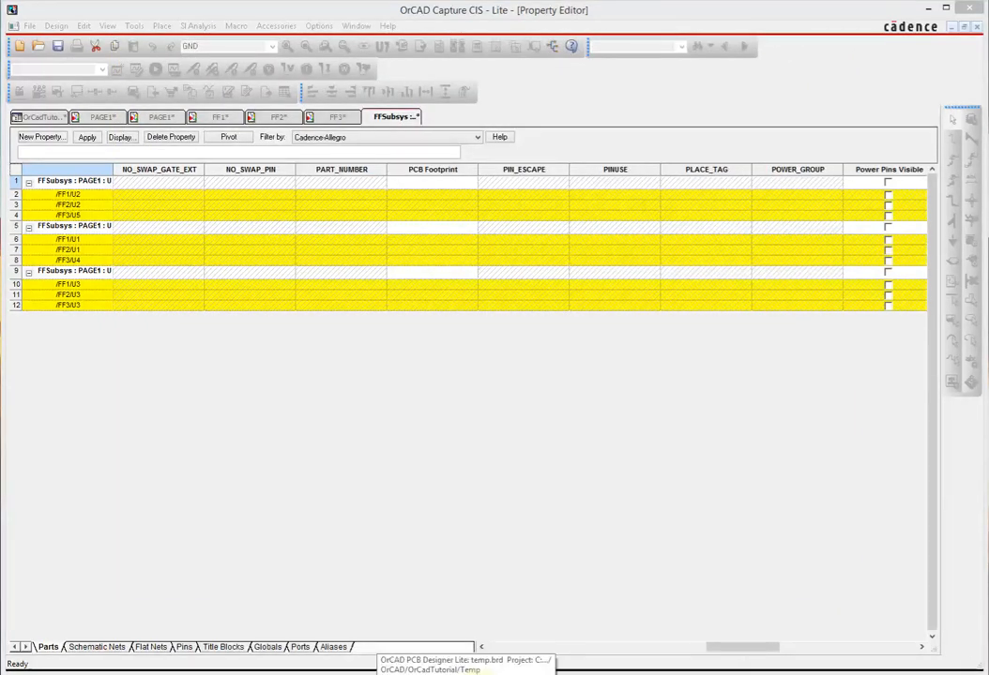
Switch to OrCAD PCB Designer Lite, close temp.brd, and relaunch OrCAD PCB Editor Lite in demo mode
click(466, 672)
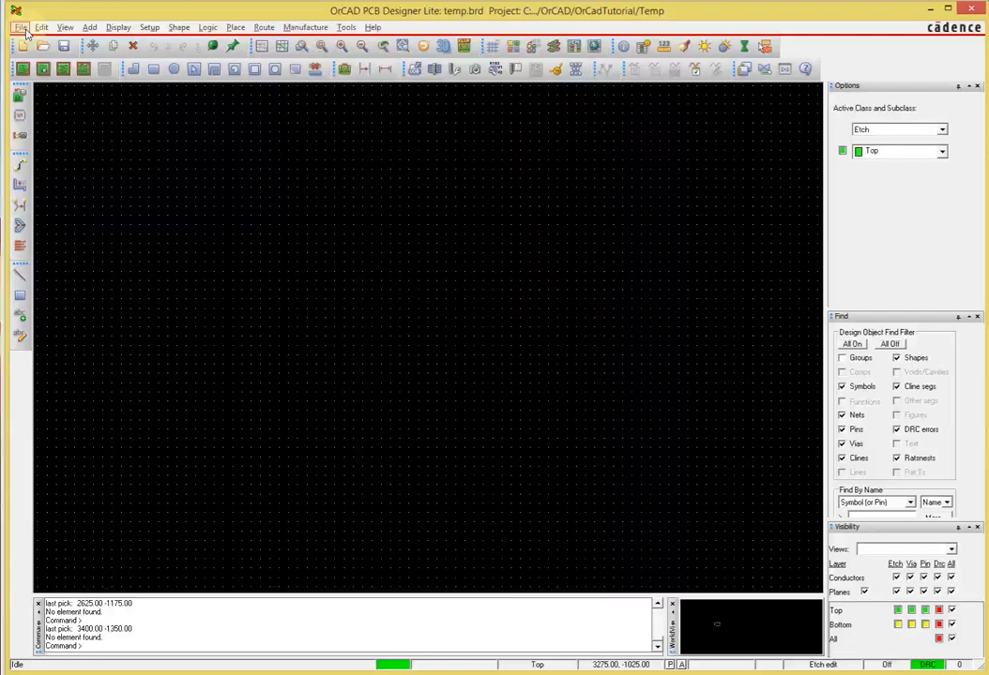
click(970, 12)
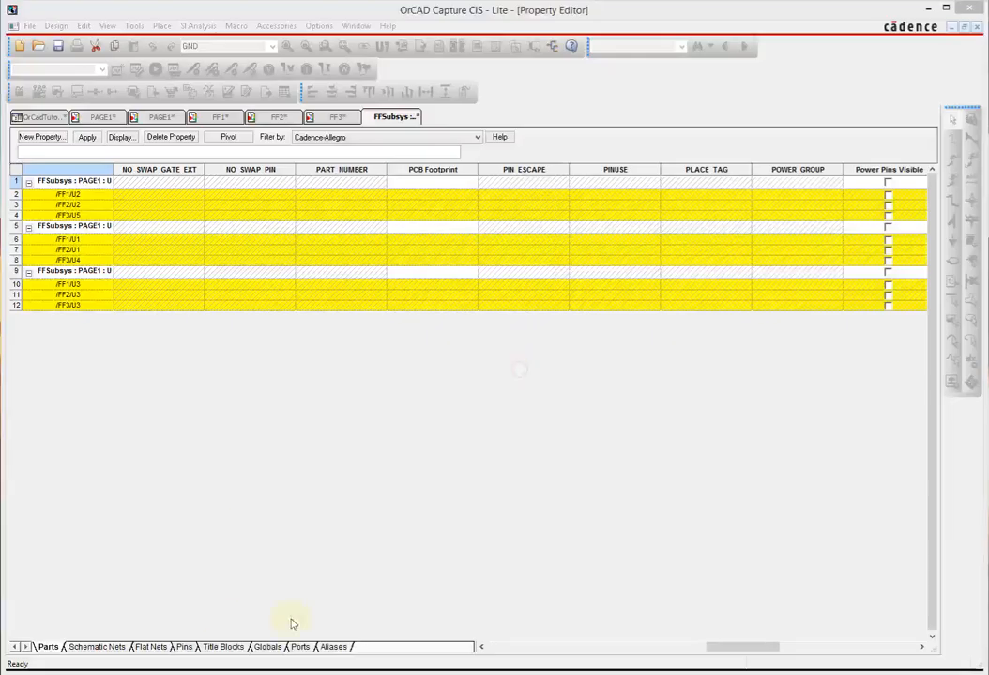
key(super)
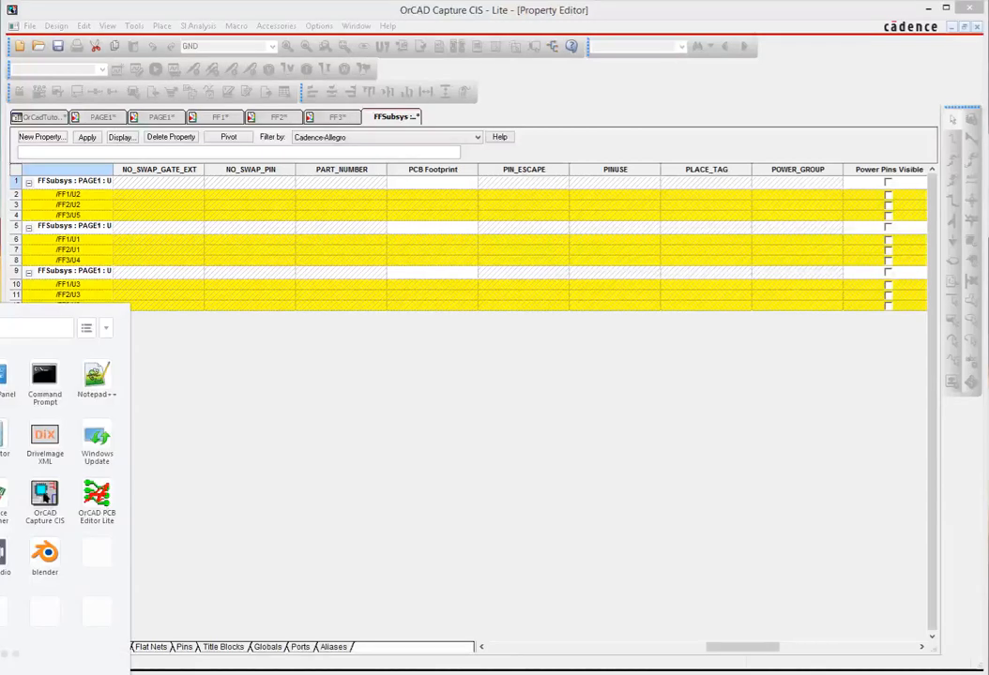
click(99, 497)
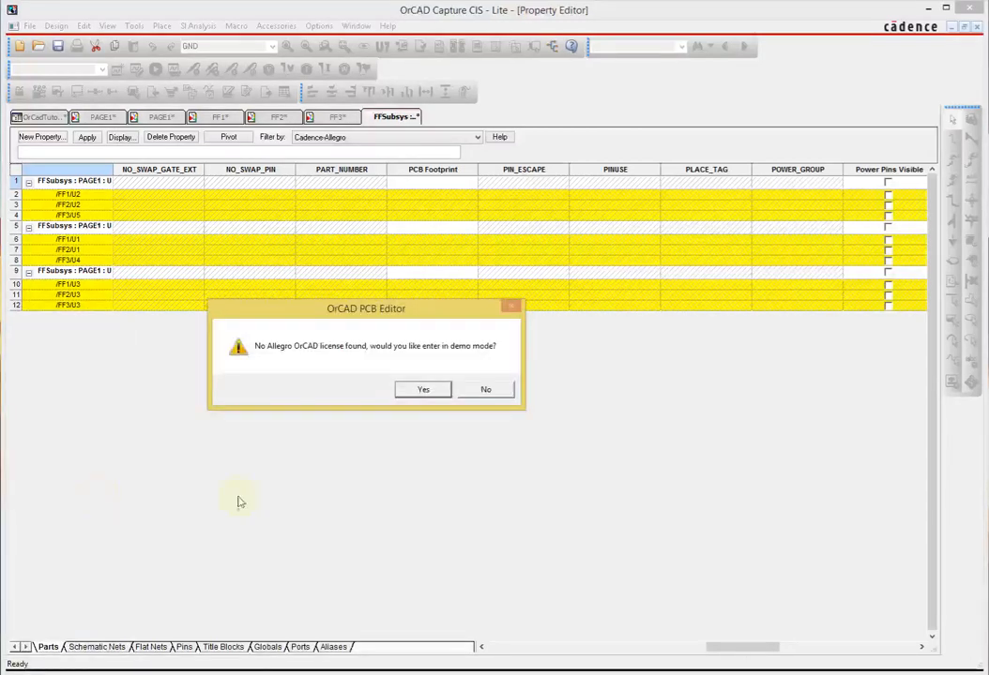
click(424, 390)
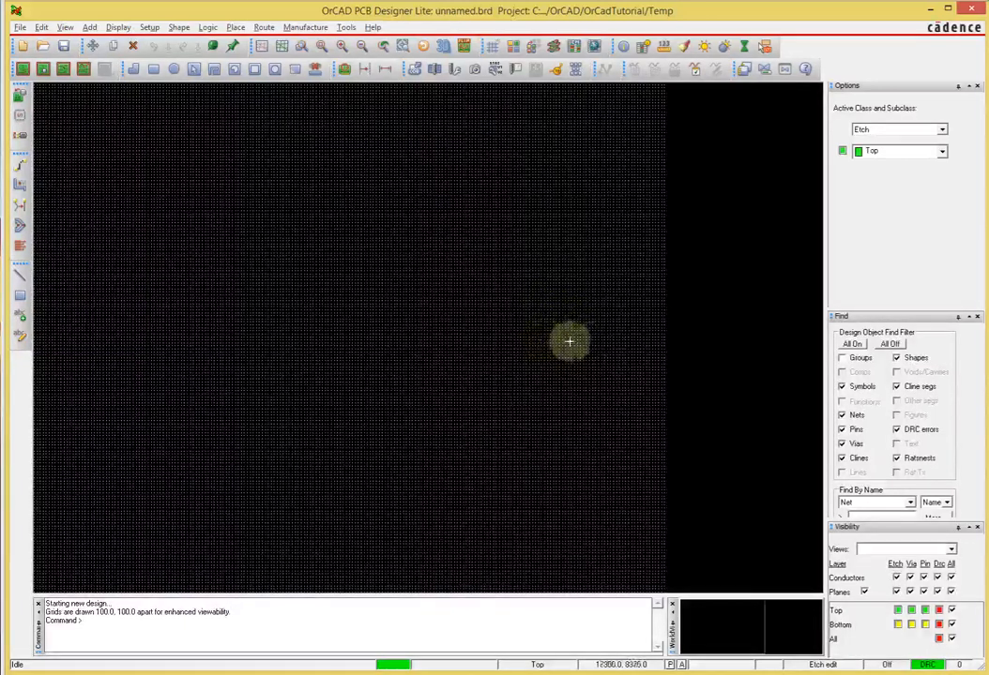
Start a new drawing without saving the changes to unnamed.brd
click(18, 27)
mouse_move(66, 28)
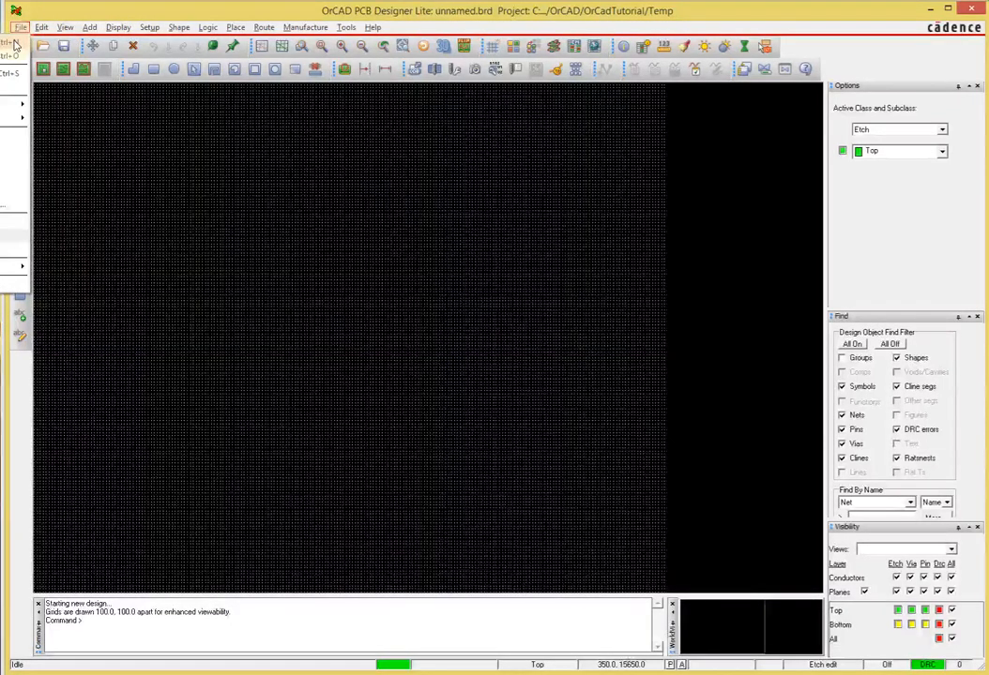
click(16, 45)
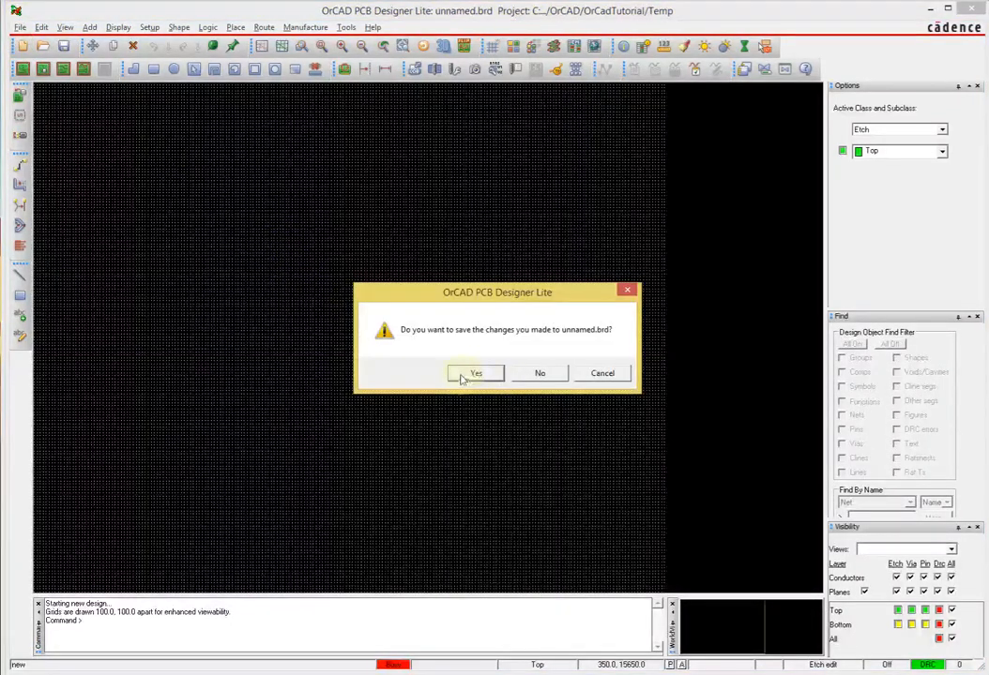
click(532, 373)
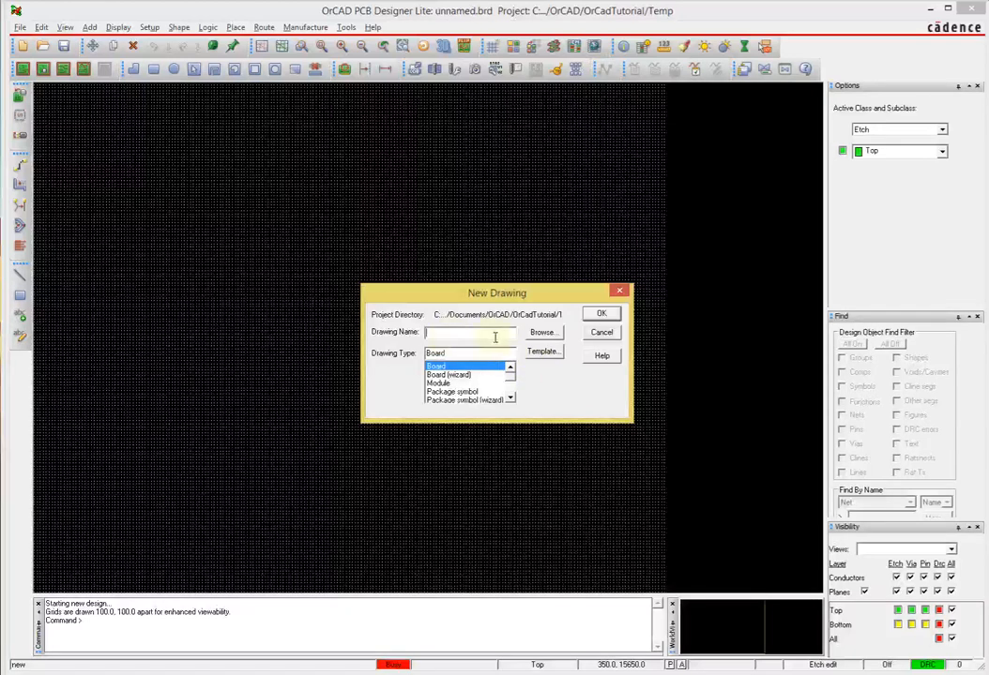
Create the new board drawing as temp.brd in the OrCadTutorial Temp folder
click(541, 334)
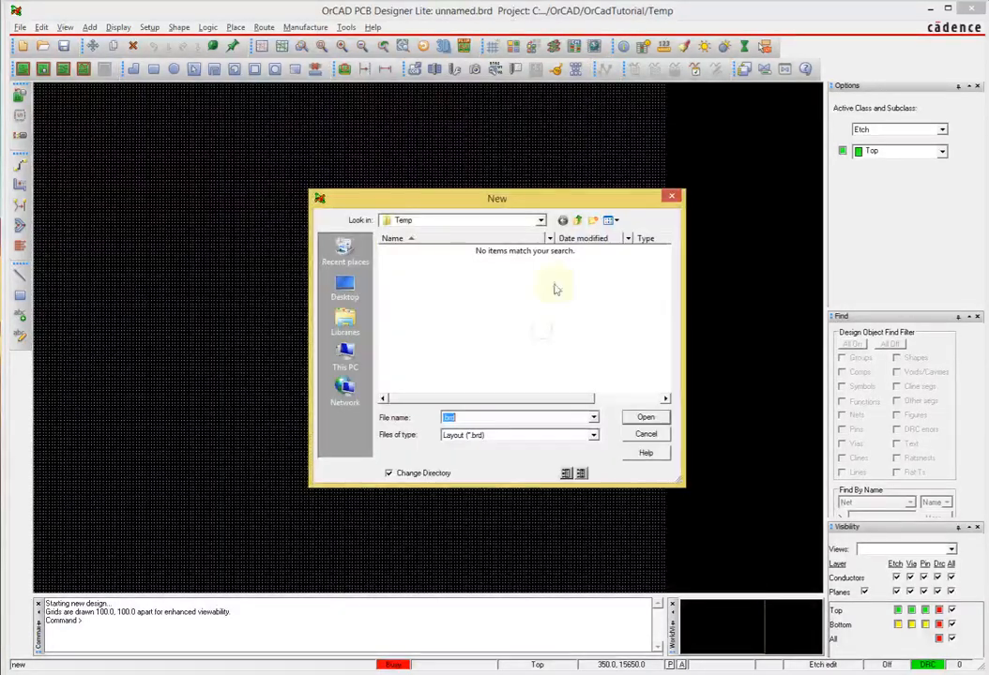
click(578, 222)
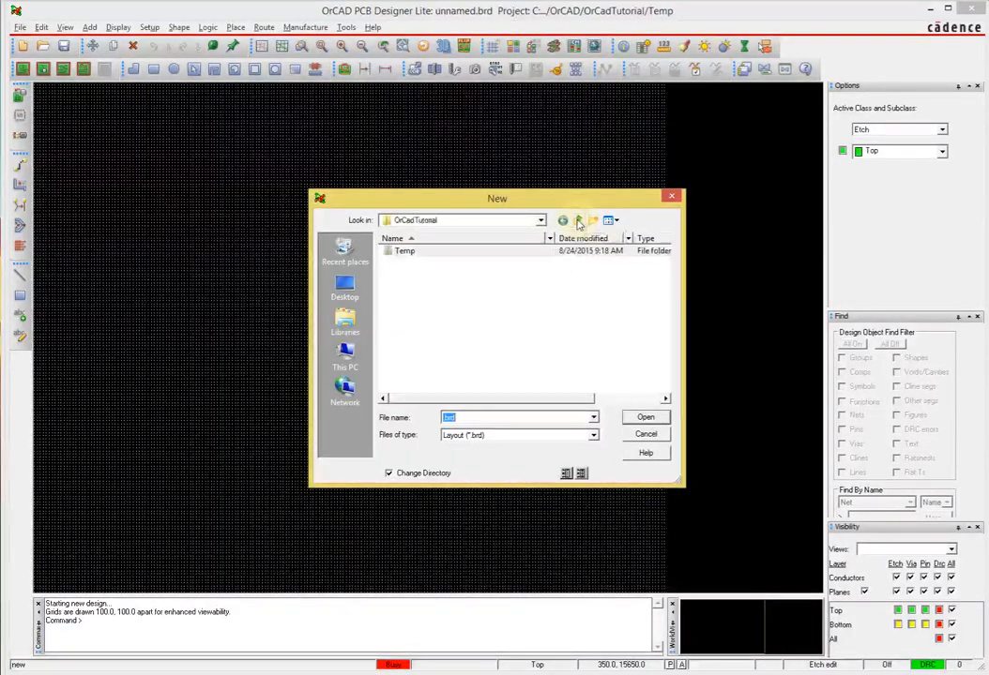
click(578, 222)
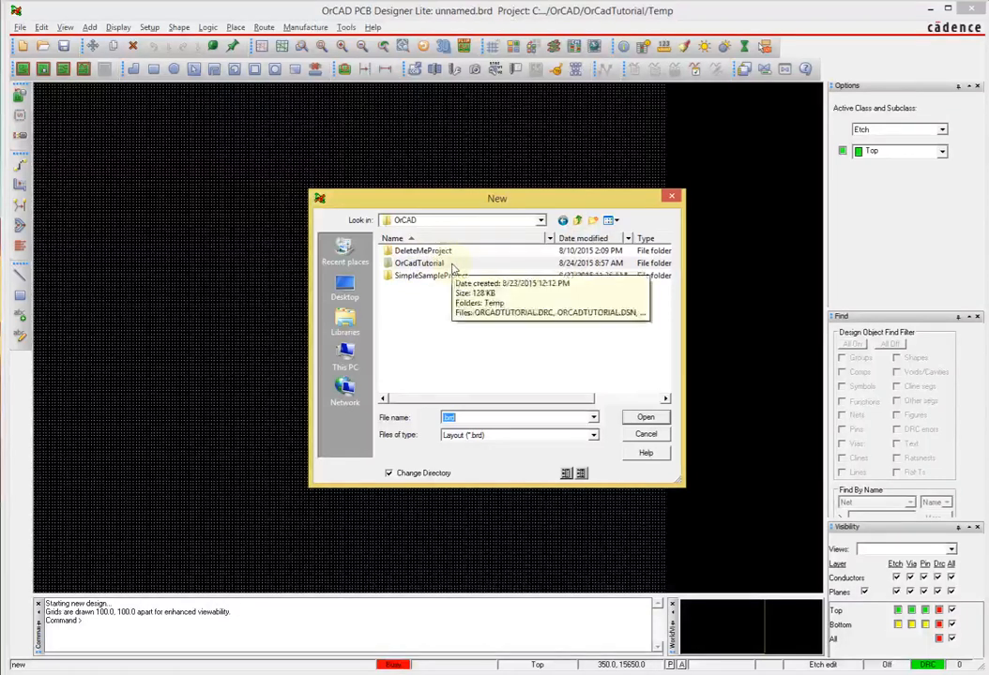
double_click(415, 265)
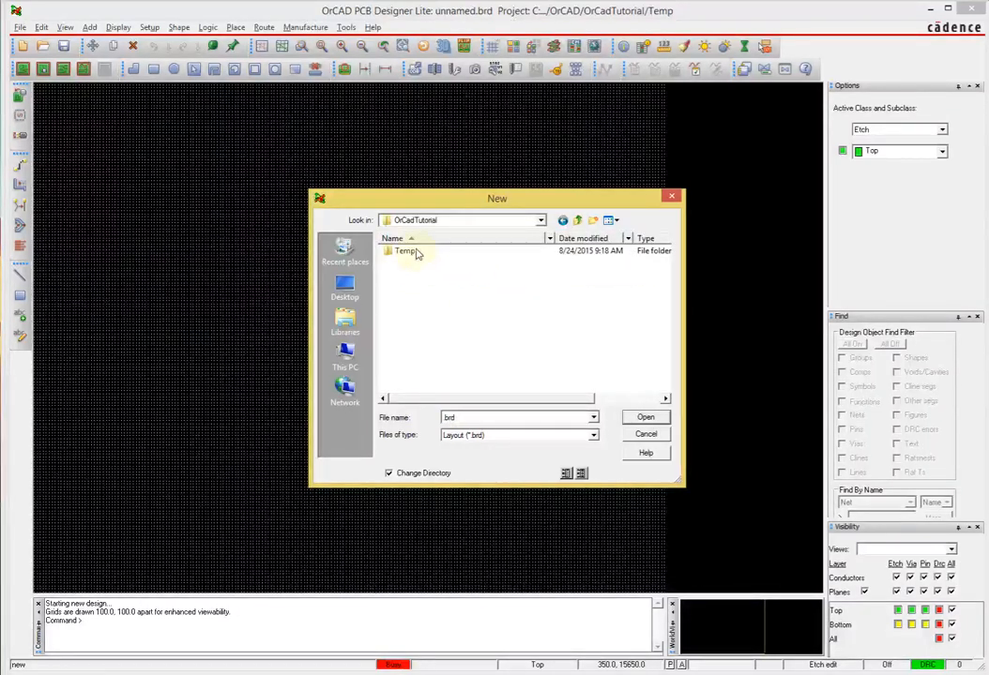
click(405, 253)
click(451, 288)
click(394, 250)
click(635, 418)
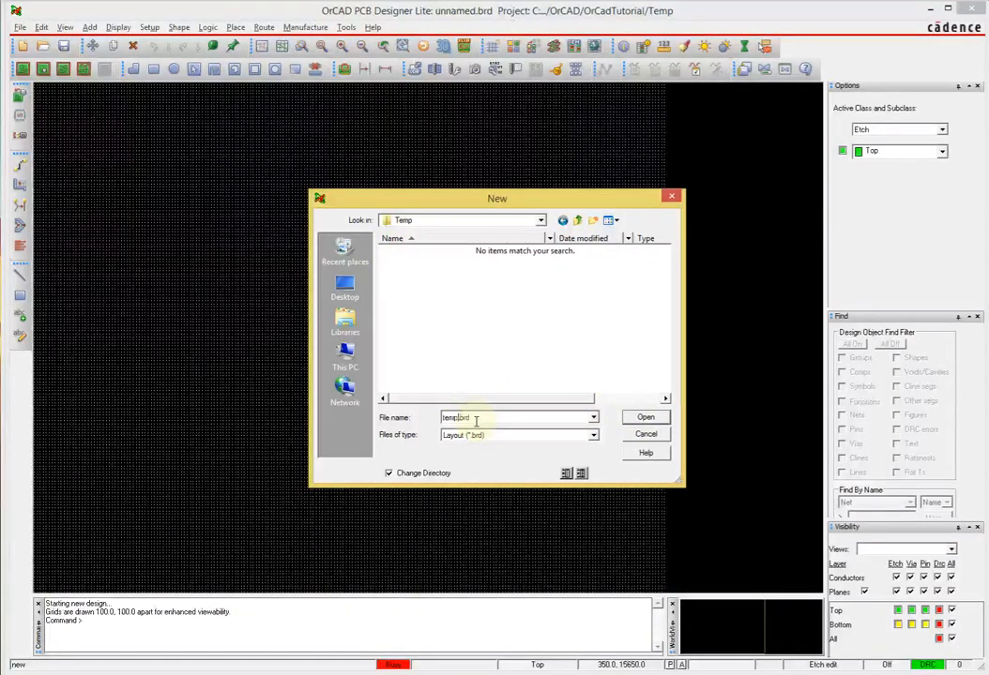
click(648, 423)
click(601, 251)
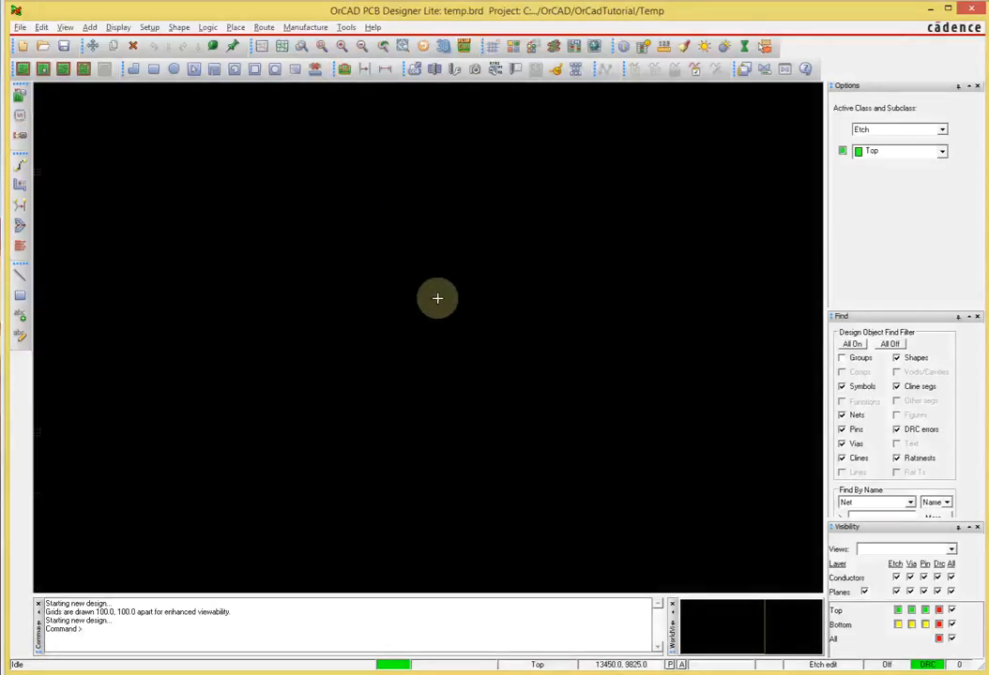
Open manual component placement for the board and switch the placement list to package symbols
scroll(437, 298, down, 1)
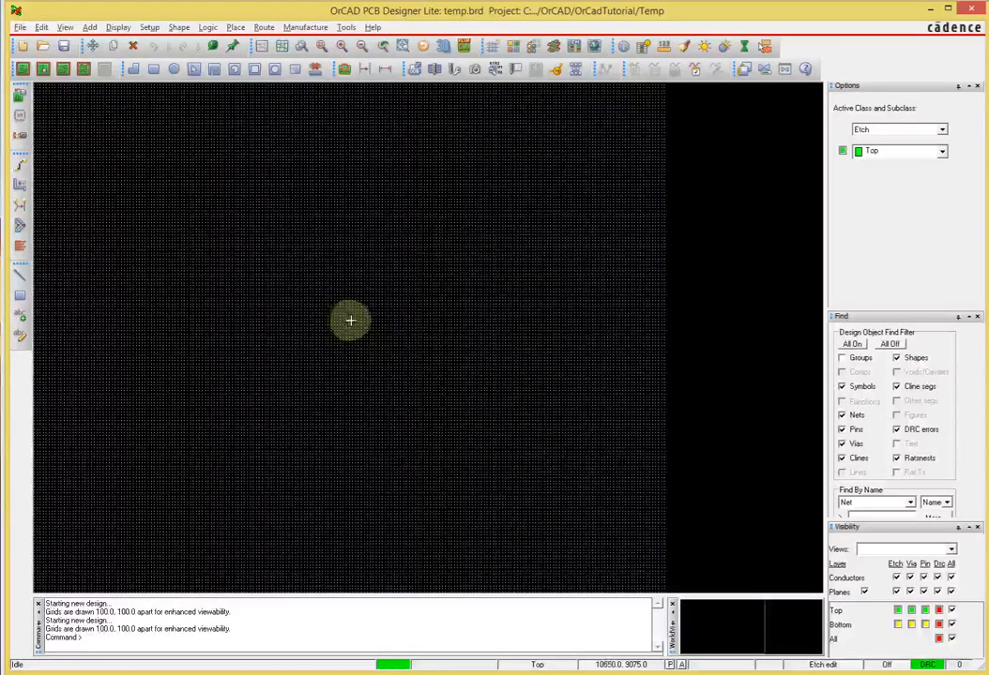
scroll(350, 321, up, 3)
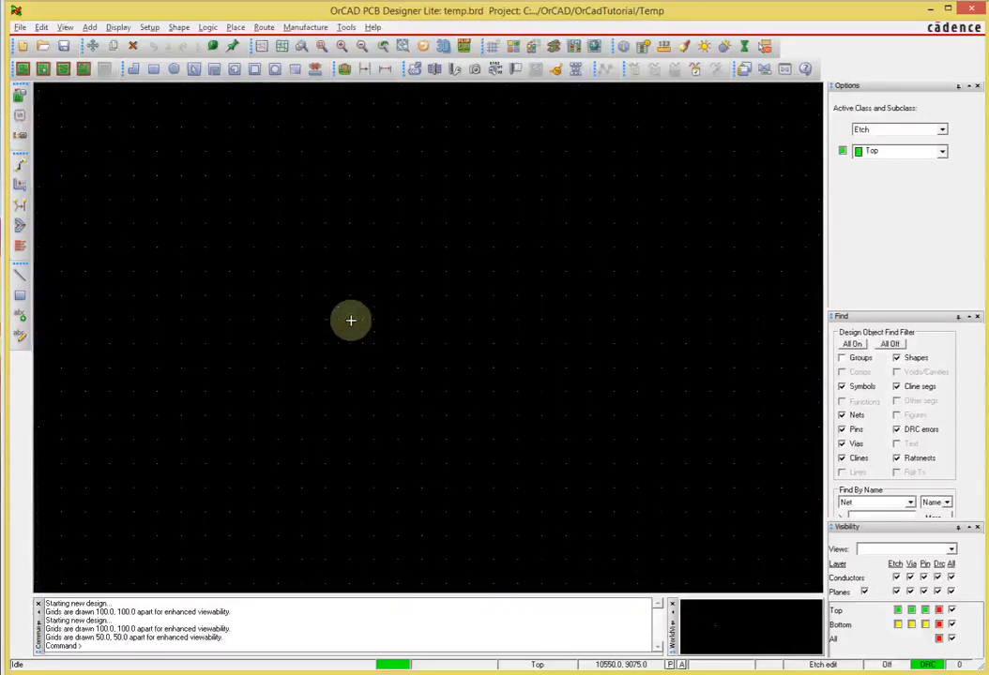
scroll(350, 321, down, 2)
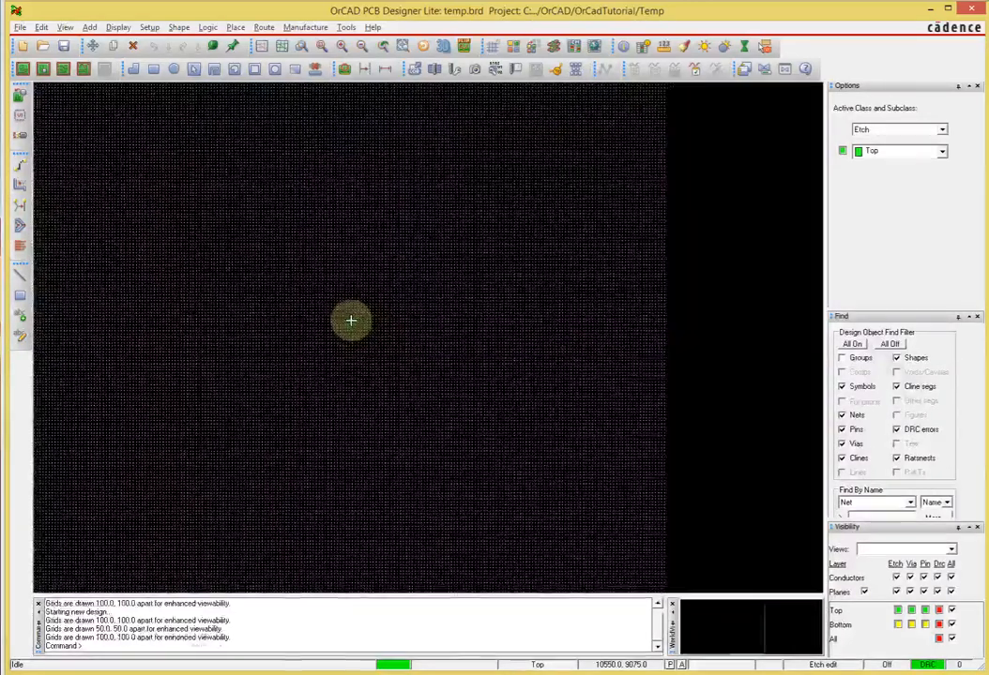
scroll(373, 298, up, 2)
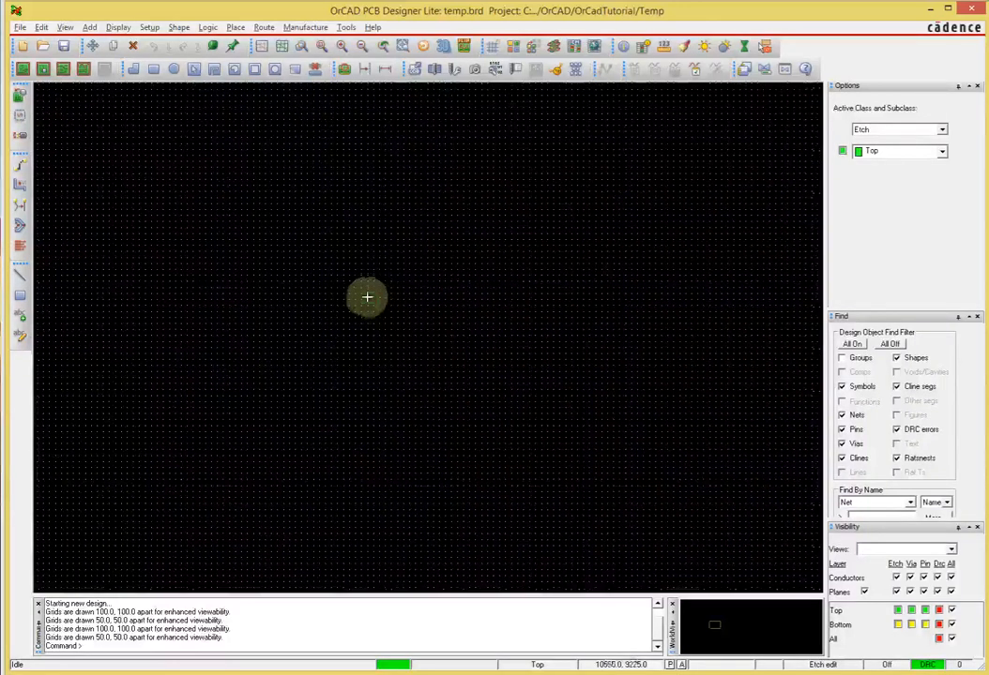
middle_drag(372, 297, 412, 273)
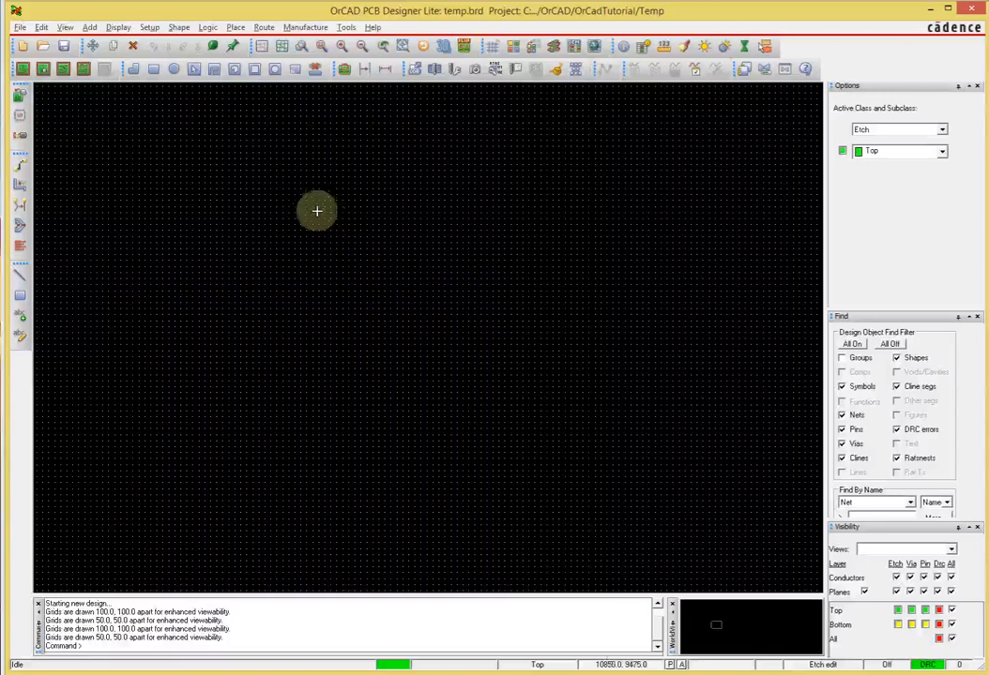
click(20, 96)
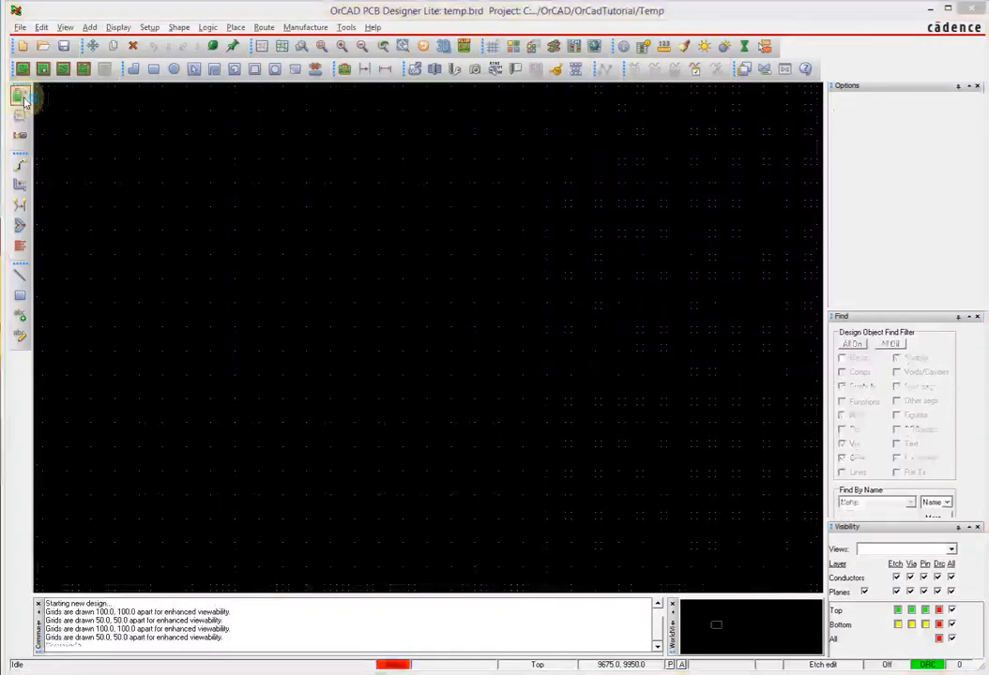
drag(705, 106, 670, 103)
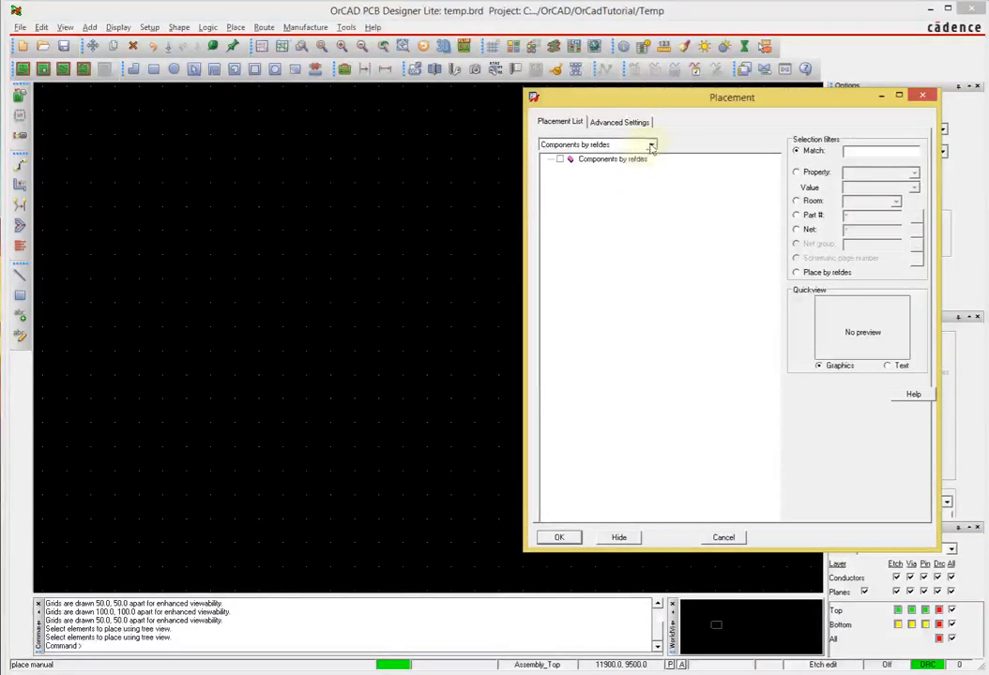
click(605, 146)
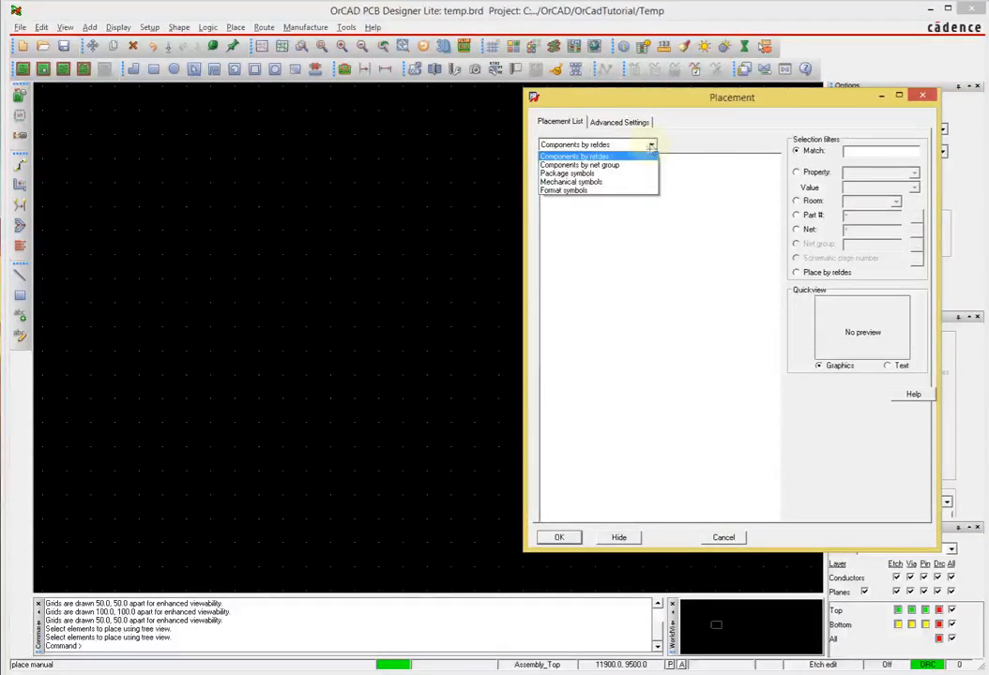
click(609, 175)
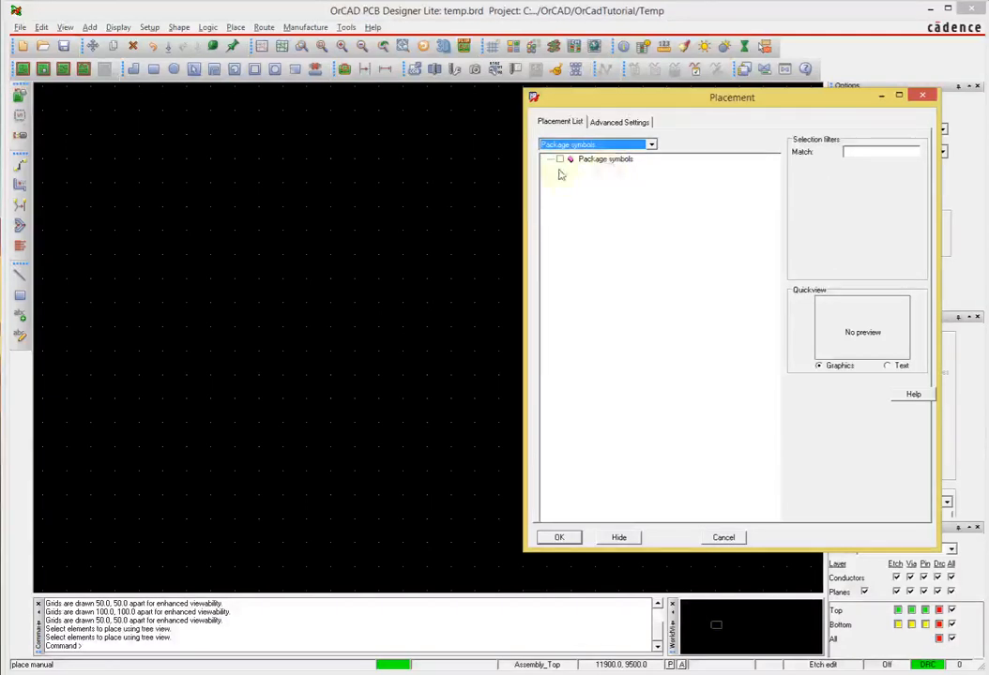
Include library definitions in the placement list and expand the package symbols
click(619, 122)
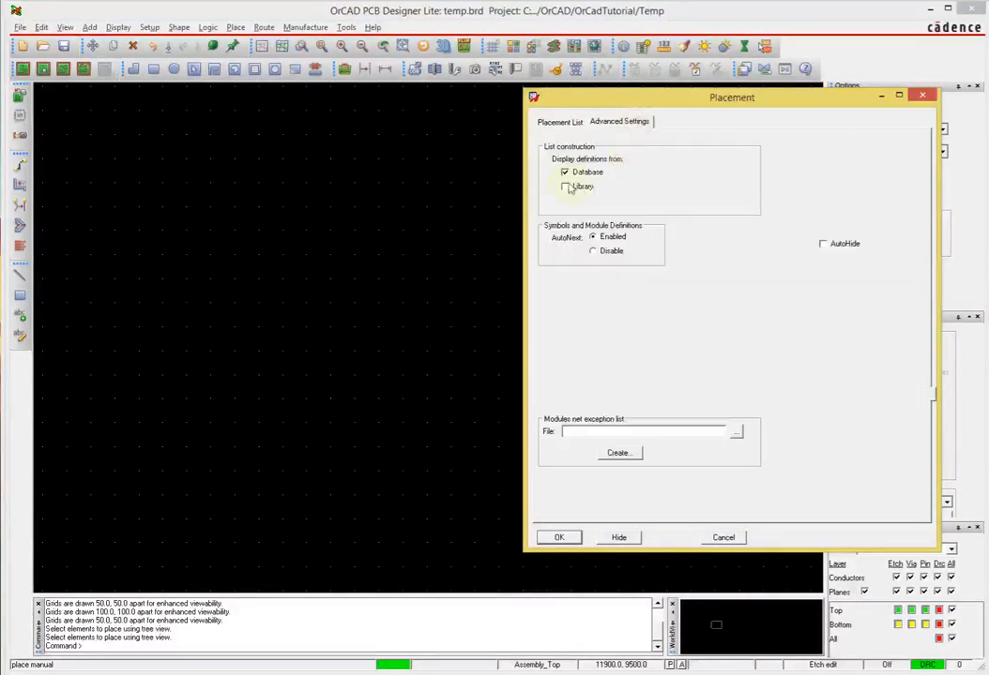
click(560, 122)
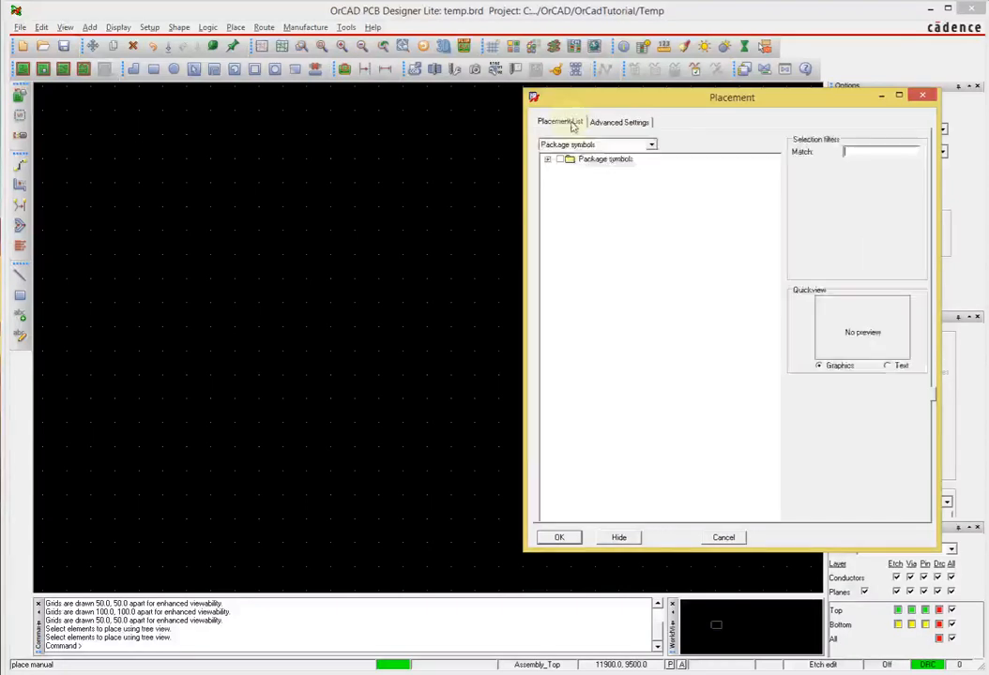
click(547, 161)
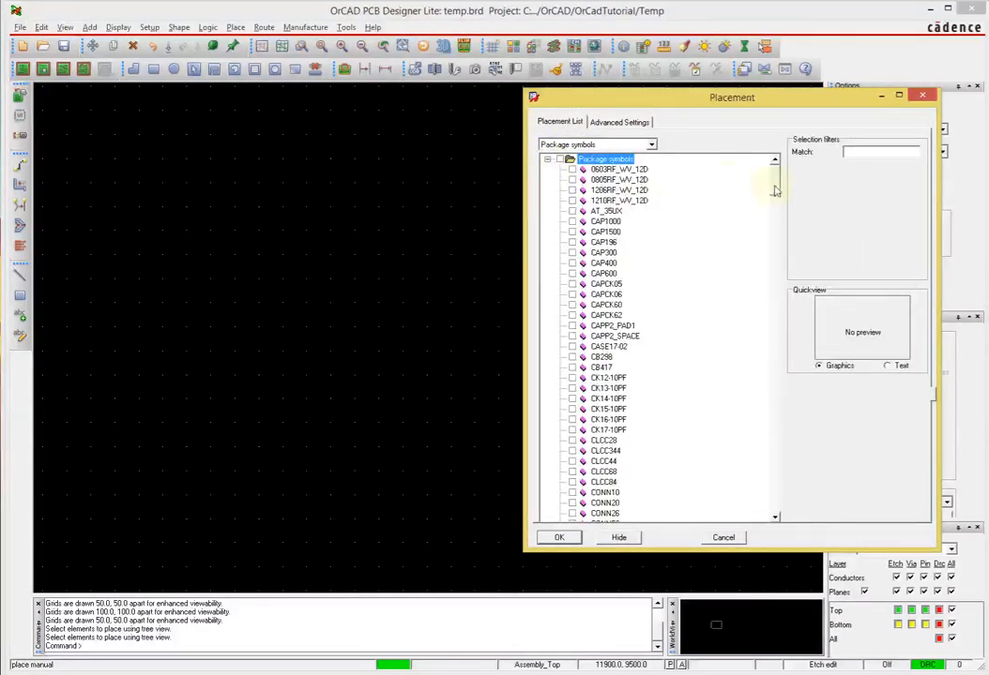
Compare the DIP packages in the placement list with the footprint files in the symbols folder
drag(775, 190, 772, 247)
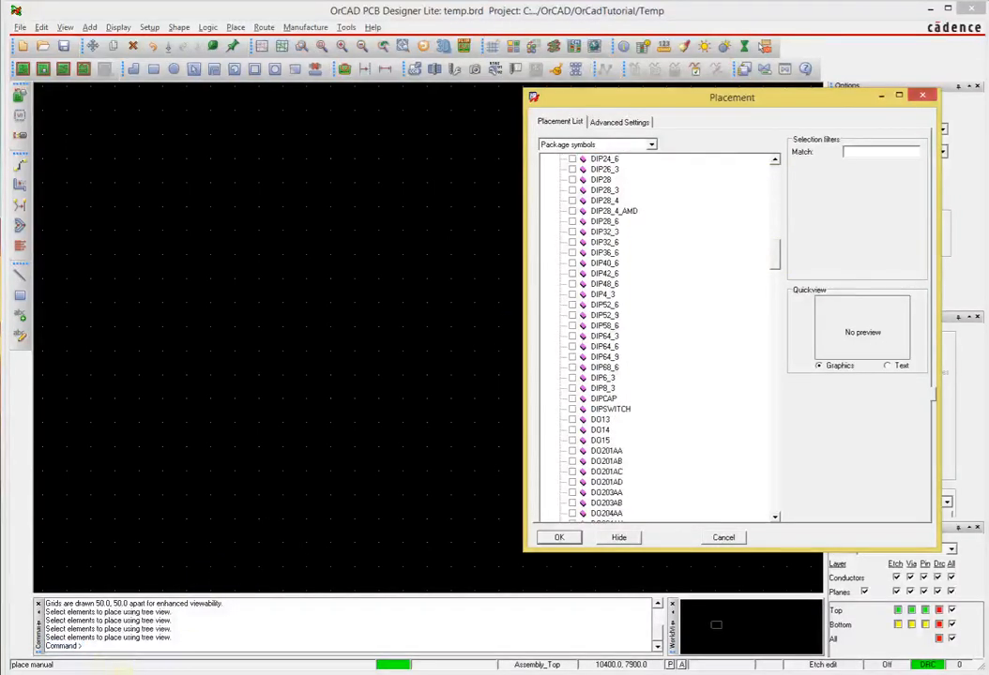
click(119, 672)
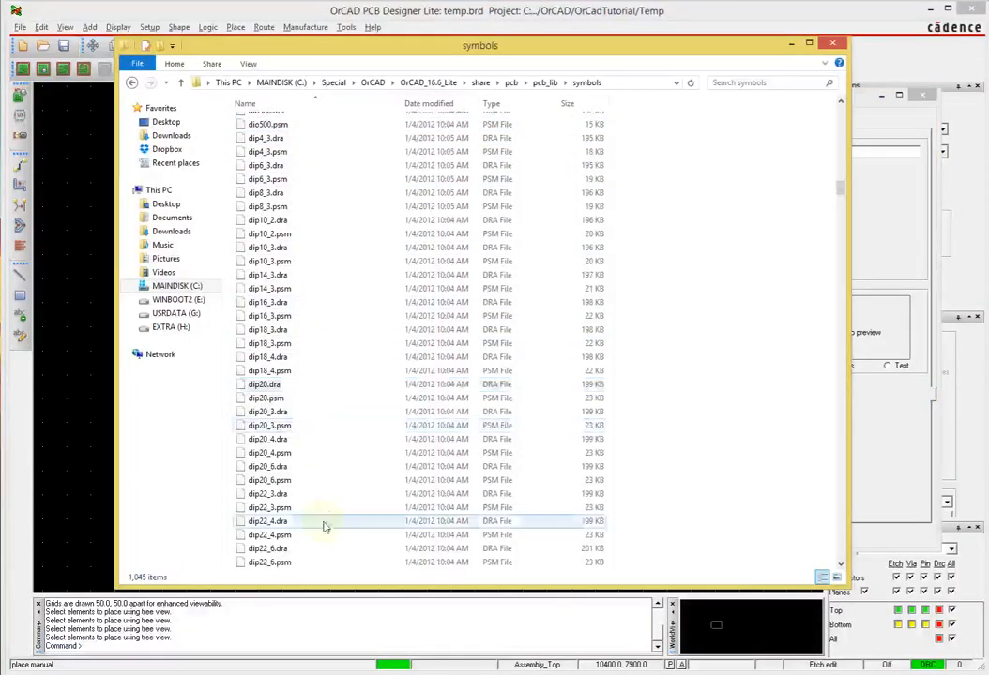
click(792, 45)
drag(778, 250, 784, 165)
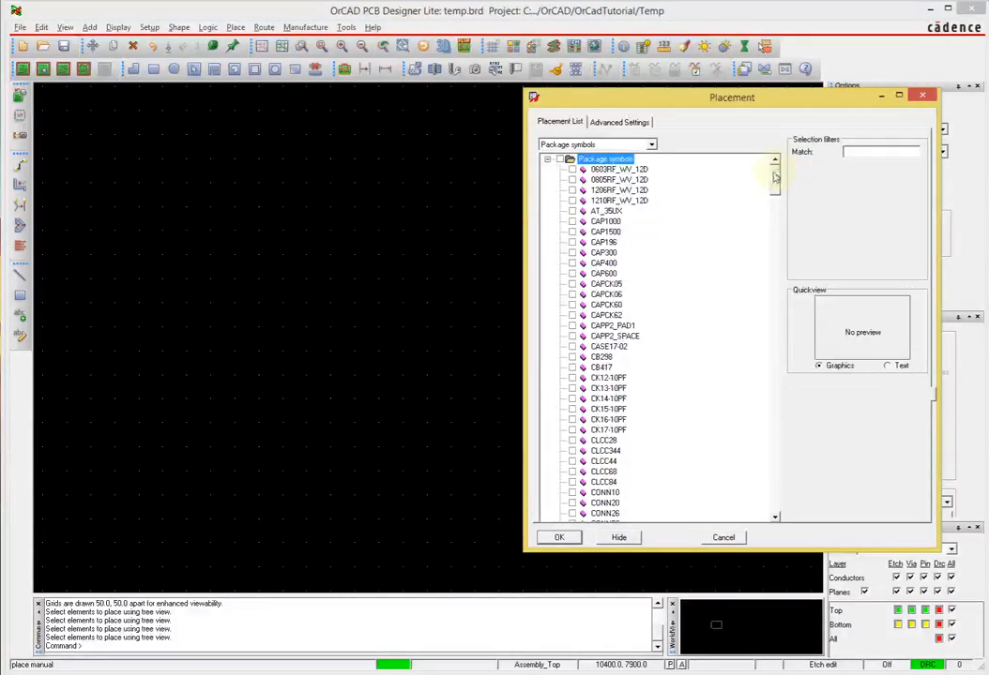
drag(775, 176, 777, 189)
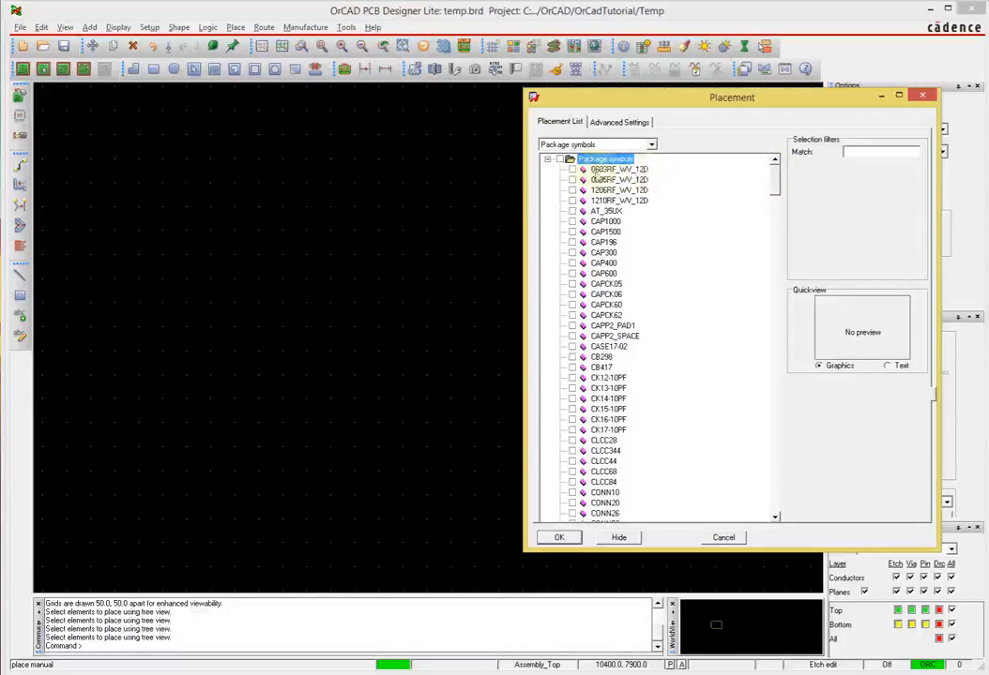
Preview the 0603RF_WV_12D, 0805RF_WV_12D and 1206RF_WV_12D package symbols, clearing each selection without placing it
click(572, 170)
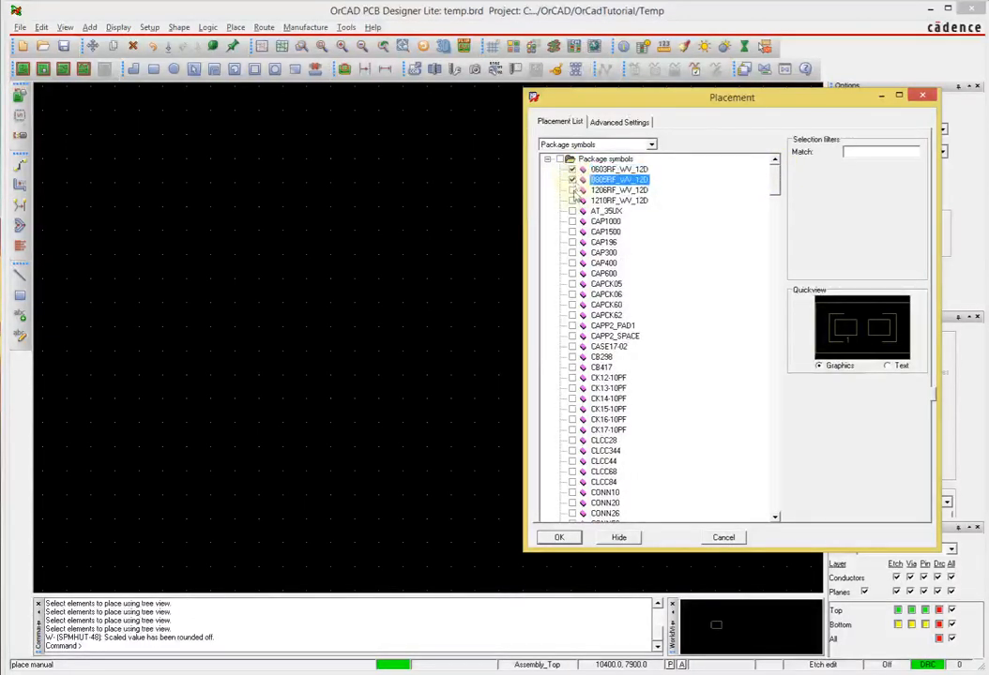
click(572, 170)
click(572, 179)
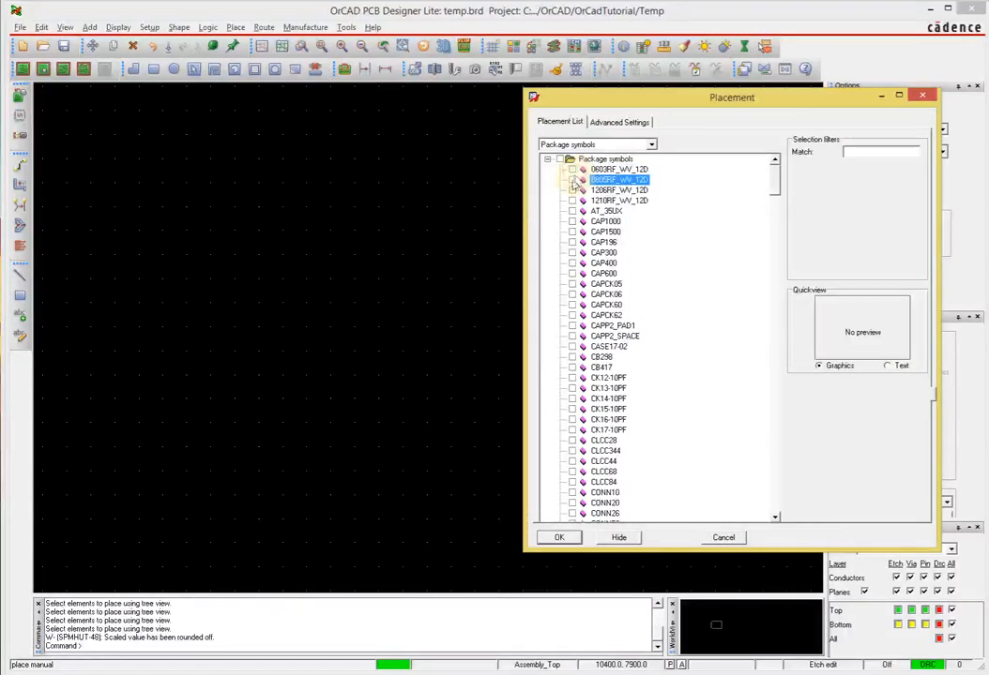
click(573, 190)
click(574, 190)
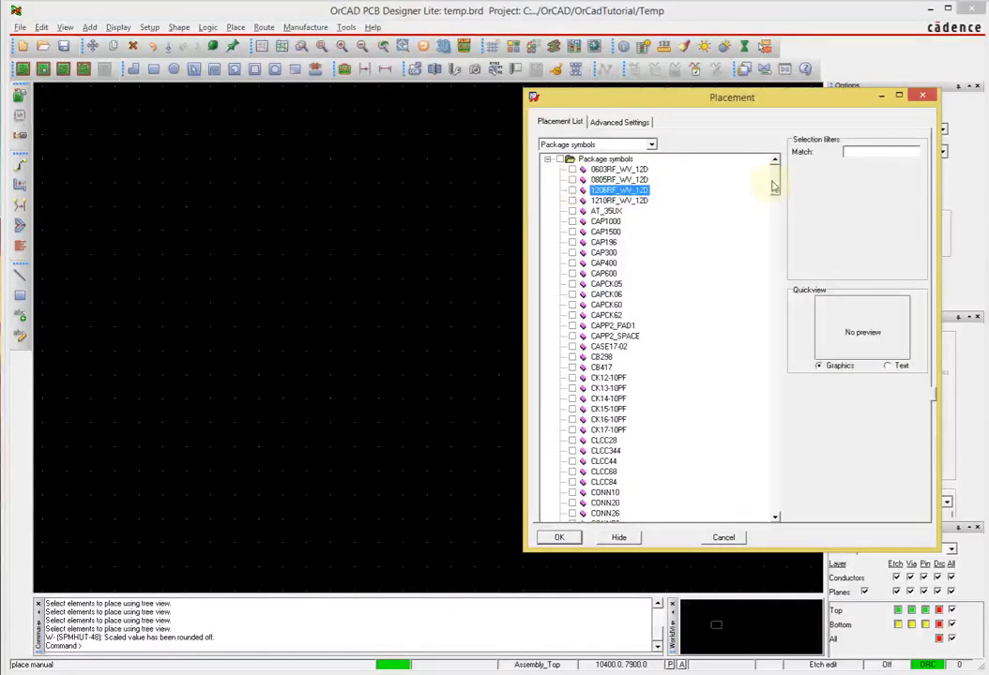
Place a DIP20 package at about (9800, 9500) and a DIP20_3 package beside it at about (10400, 9500)
drag(775, 188, 779, 241)
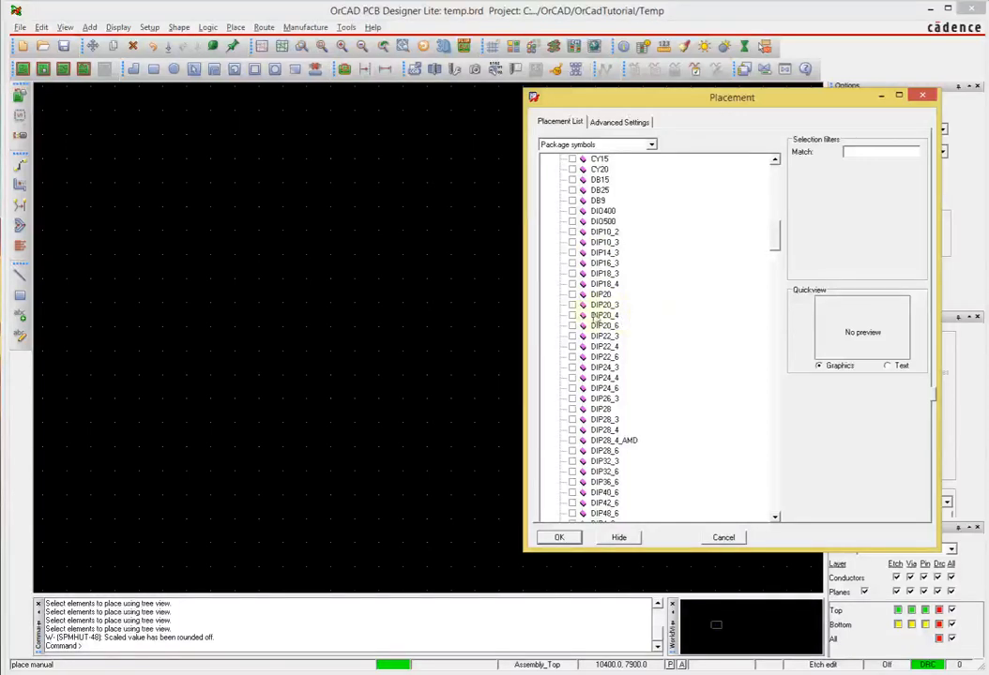
click(573, 296)
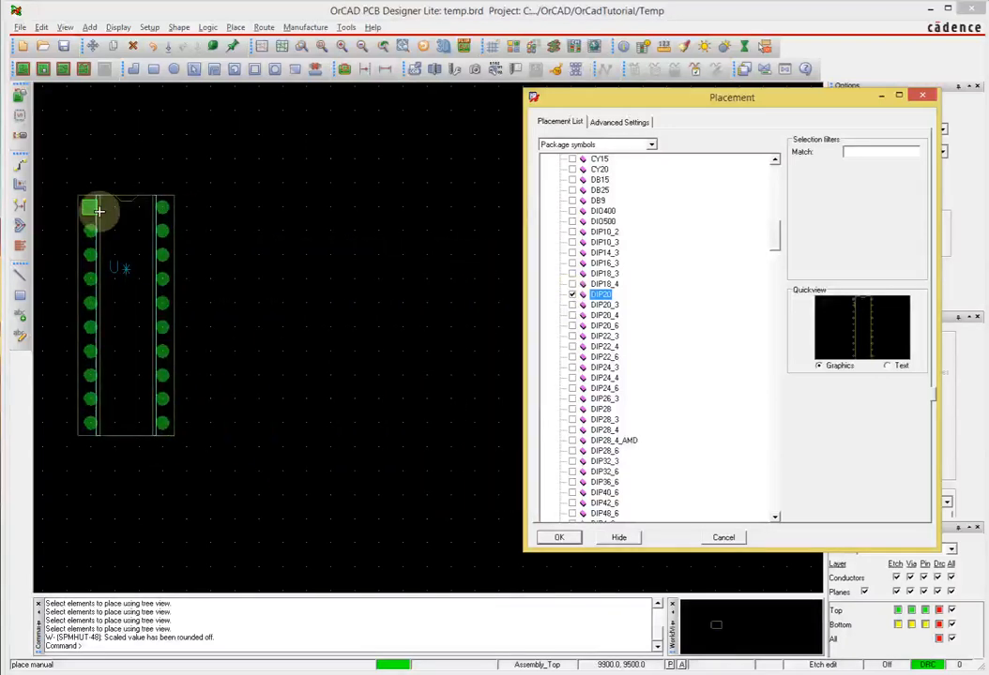
click(67, 208)
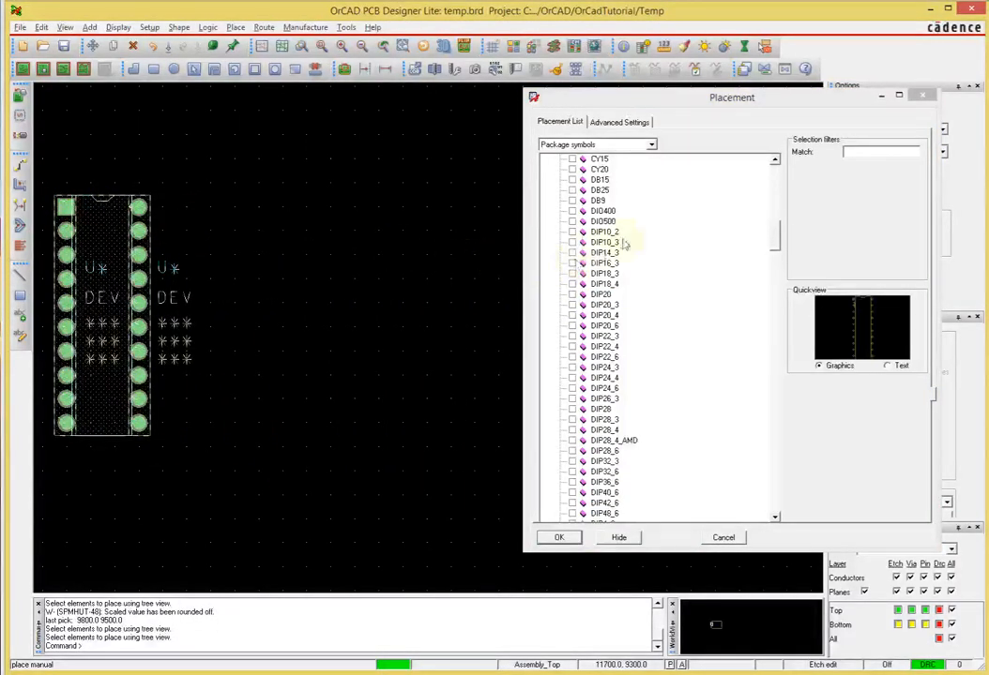
click(572, 306)
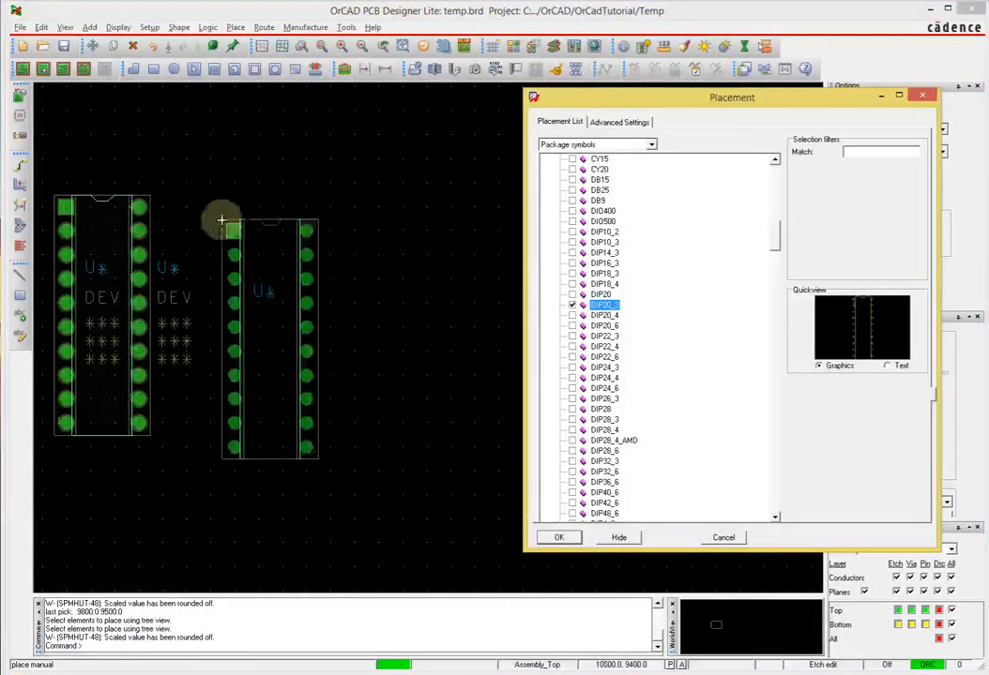
click(210, 215)
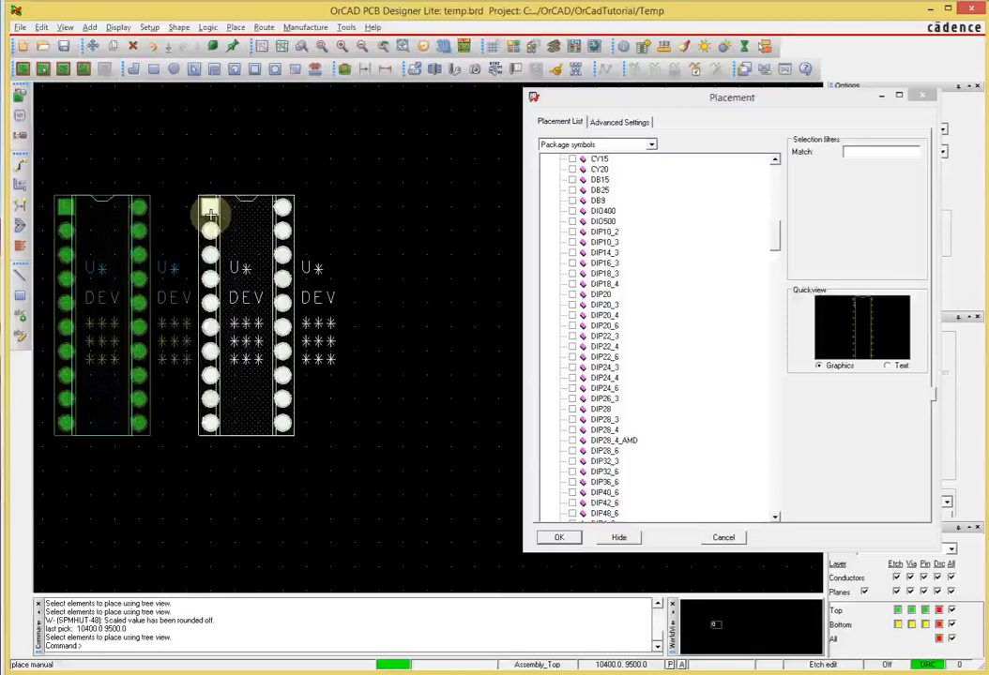
Place a DIP20_6 package at about (11000, 9500), to the right of the DIP20_3, and finish the placement
click(573, 325)
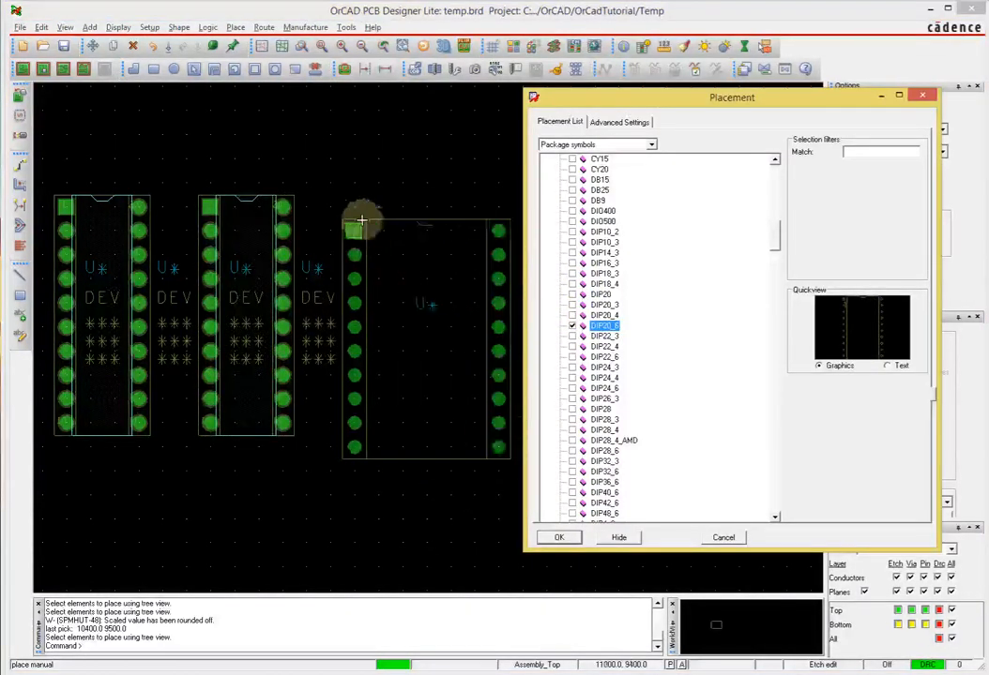
click(347, 211)
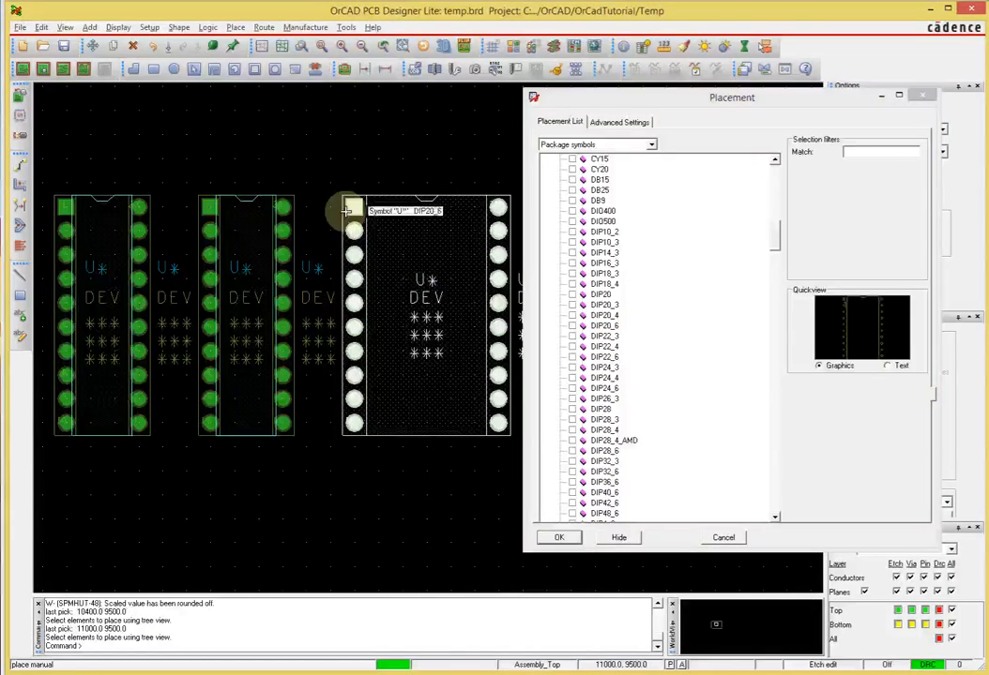
click(355, 210)
click(436, 238)
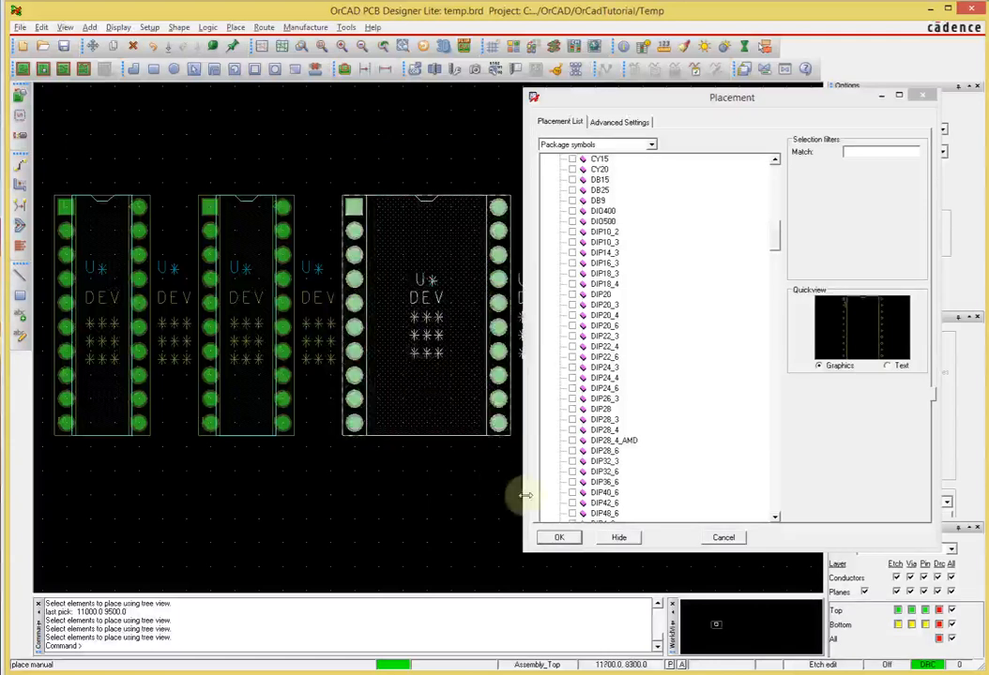
click(568, 541)
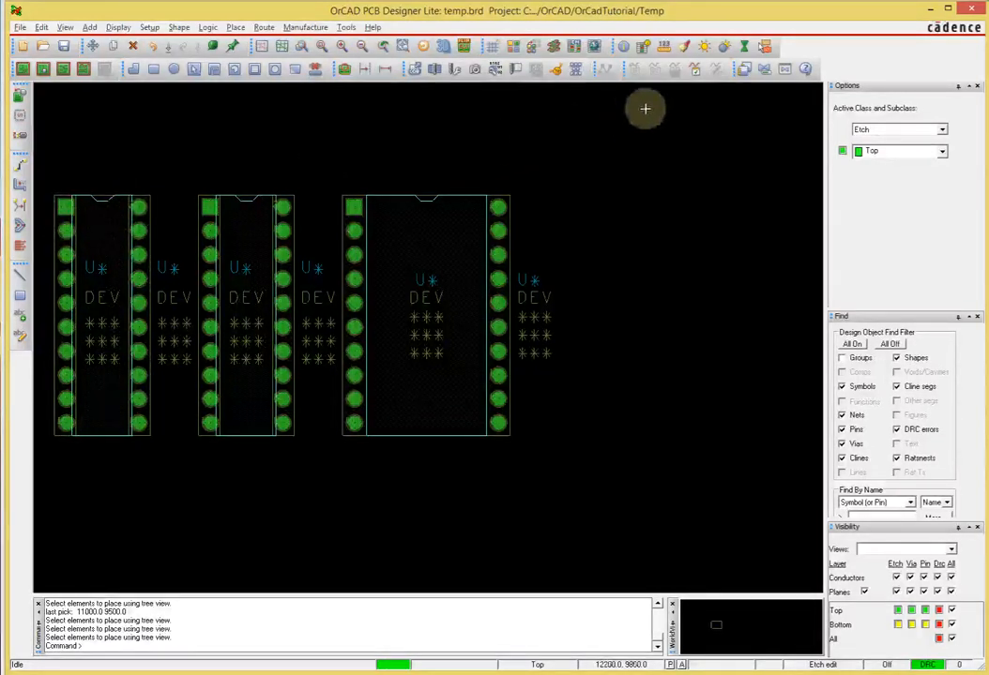
Measure the spacing between the two pin rows and the pitch of the first two pins on the DIP20 package
click(663, 47)
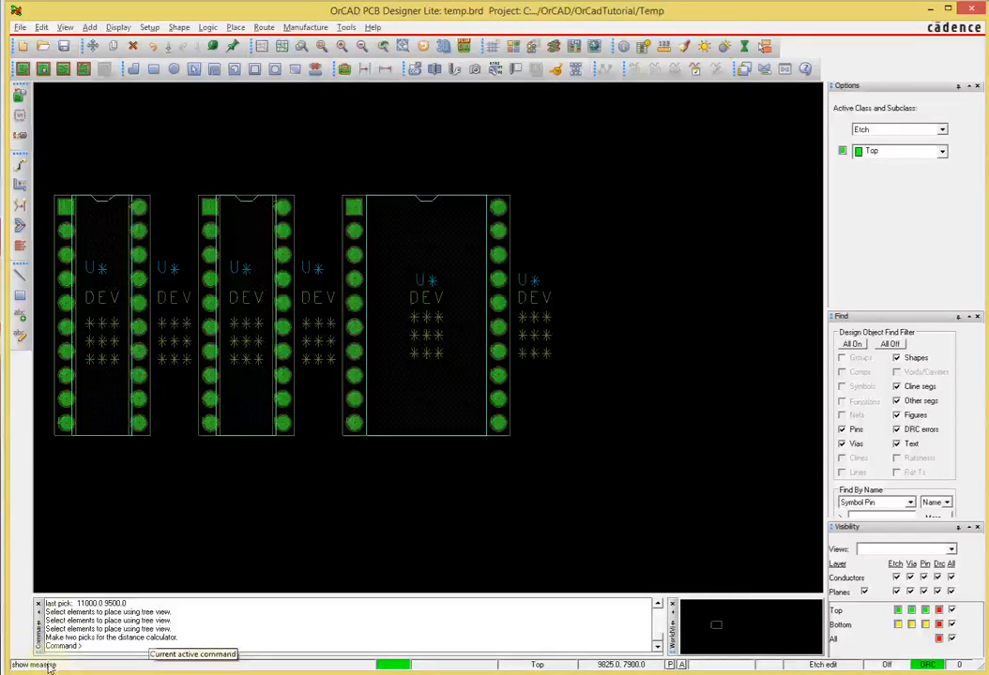
right_click(613, 224)
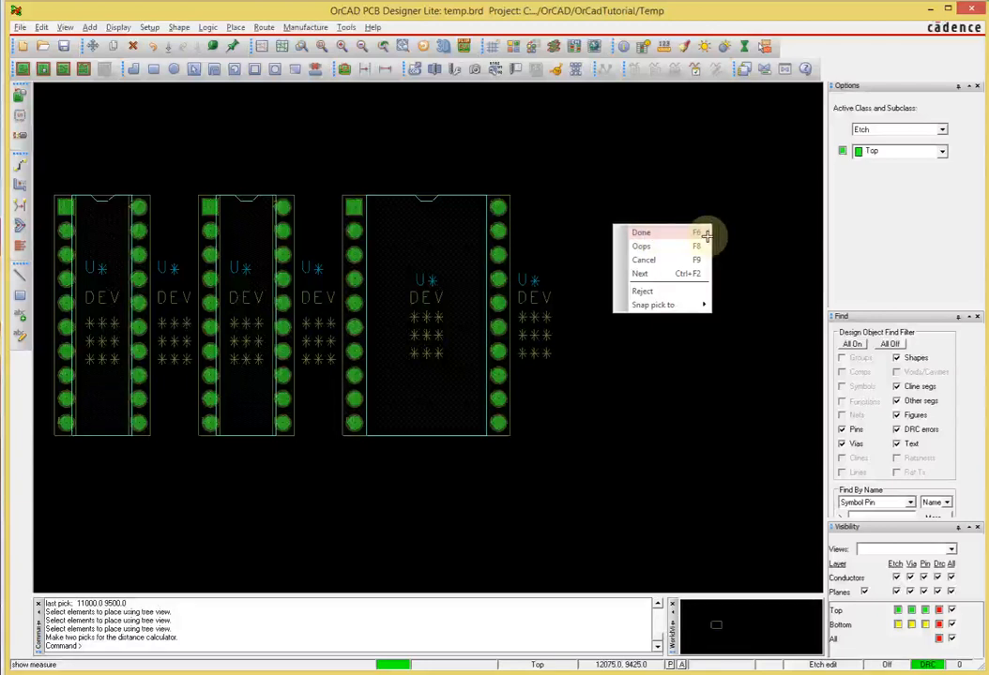
click(565, 144)
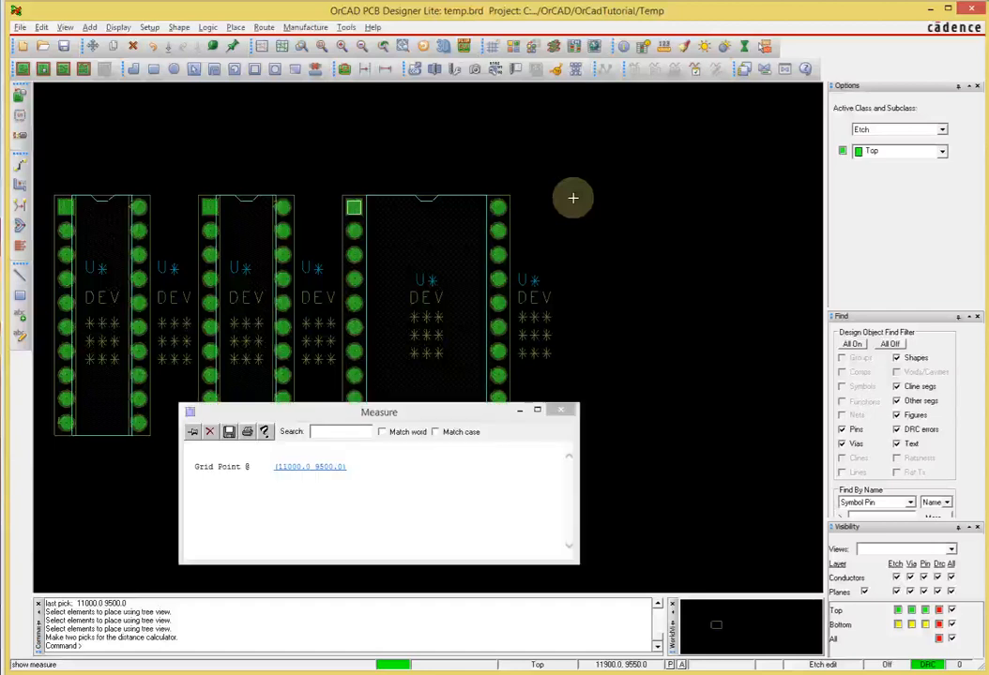
click(562, 409)
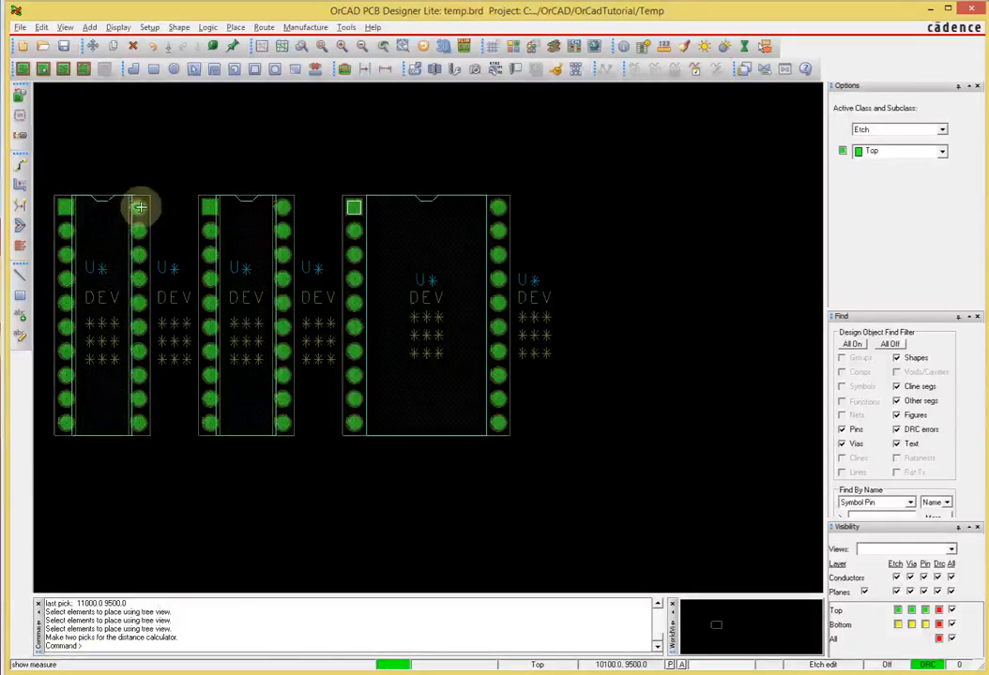
click(65, 207)
click(139, 205)
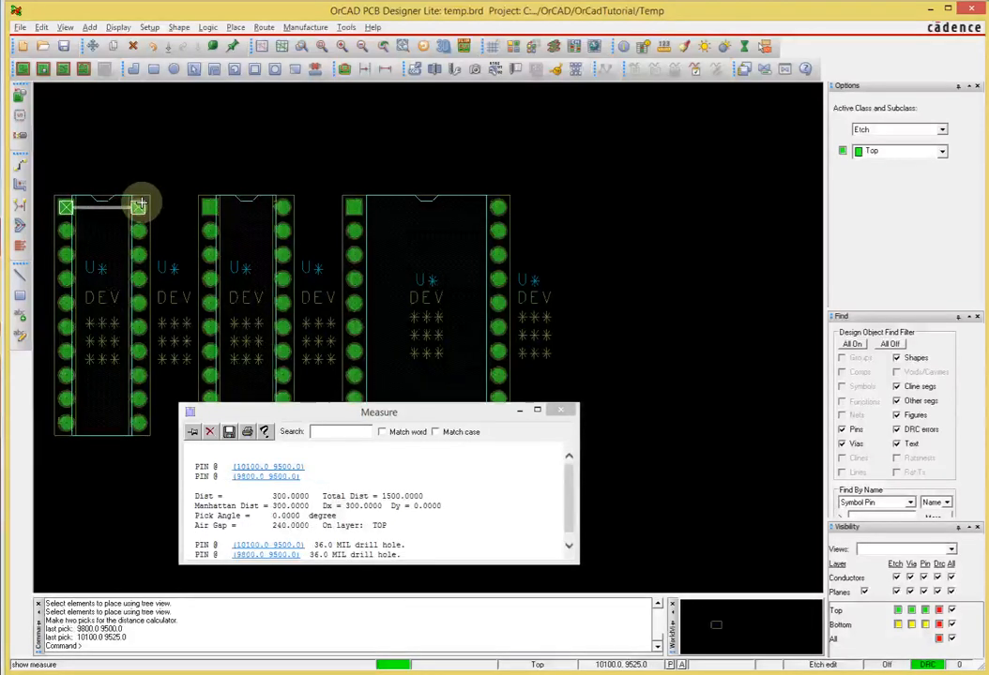
drag(316, 409, 329, 333)
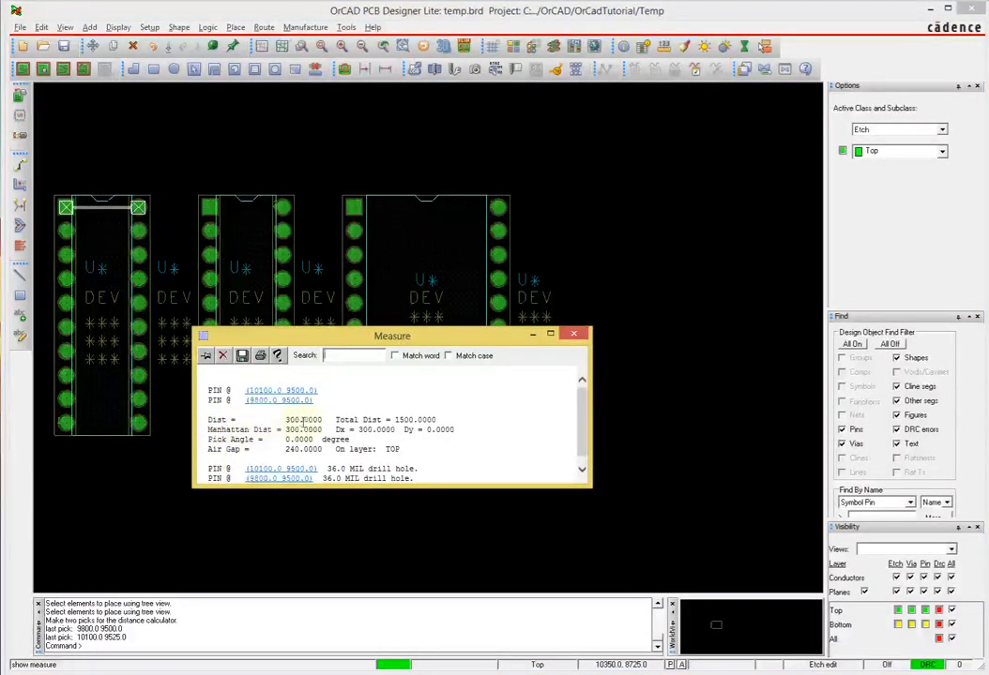
click(66, 208)
click(66, 231)
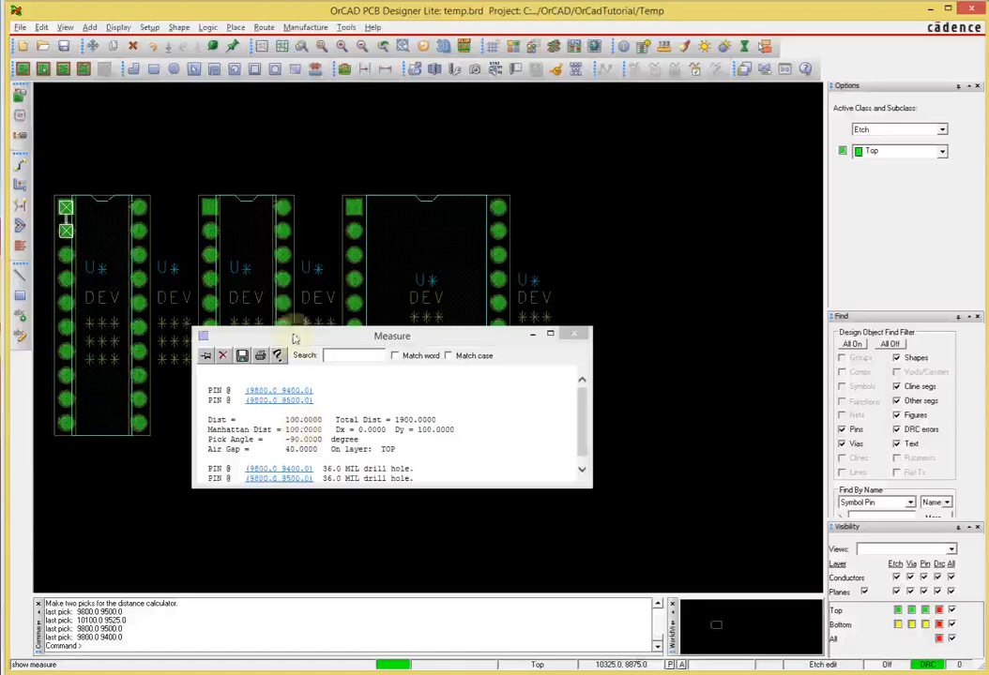
Measure the row spacing and the adjacent-pin pitch of the DIP20_3 package in the middle
click(211, 207)
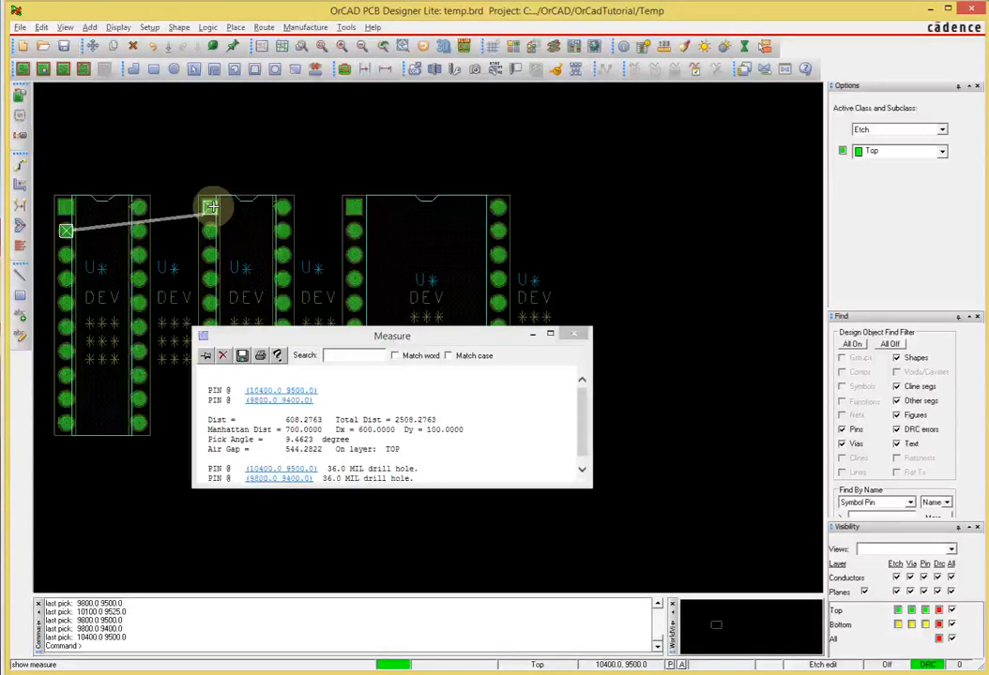
click(282, 206)
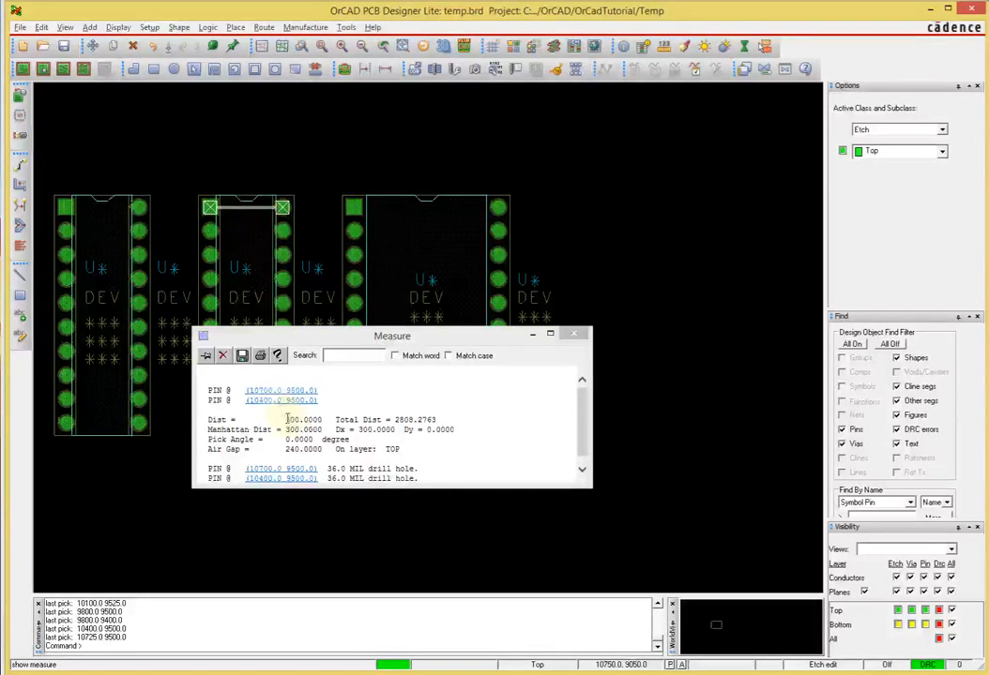
click(210, 207)
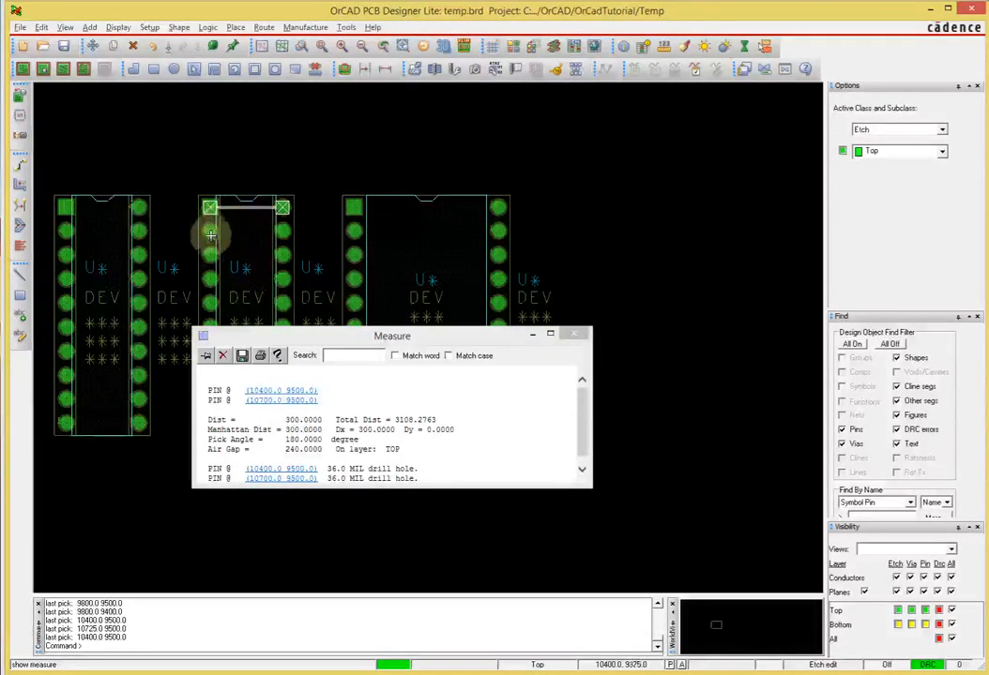
click(210, 232)
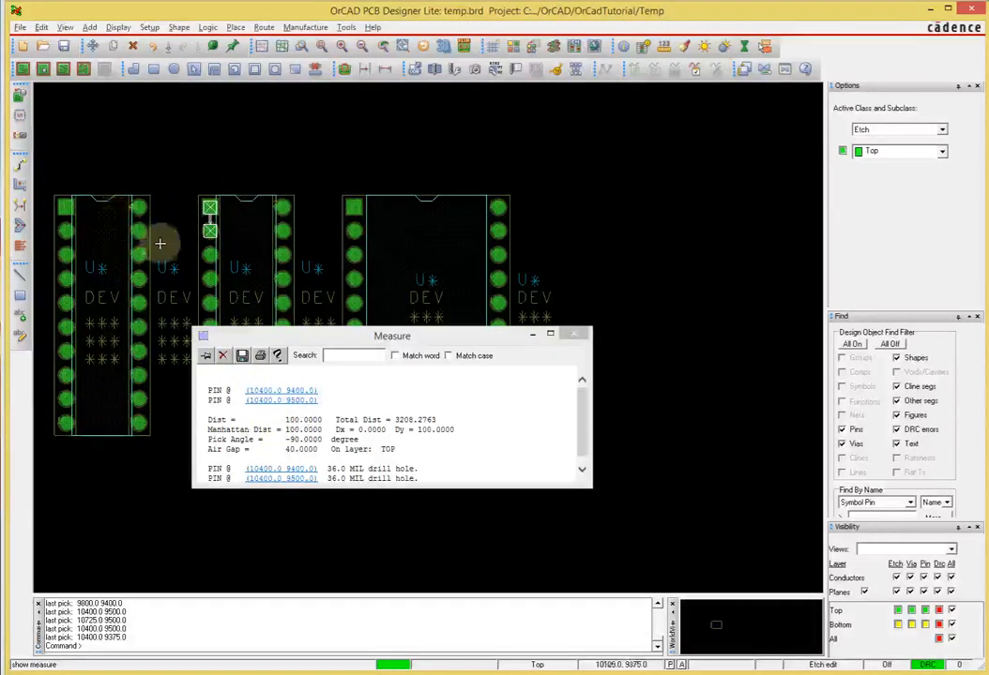
Measure the row spacing and adjacent-pin pitch of the wide DIP20_6 package, then close the results and end measuring
click(353, 206)
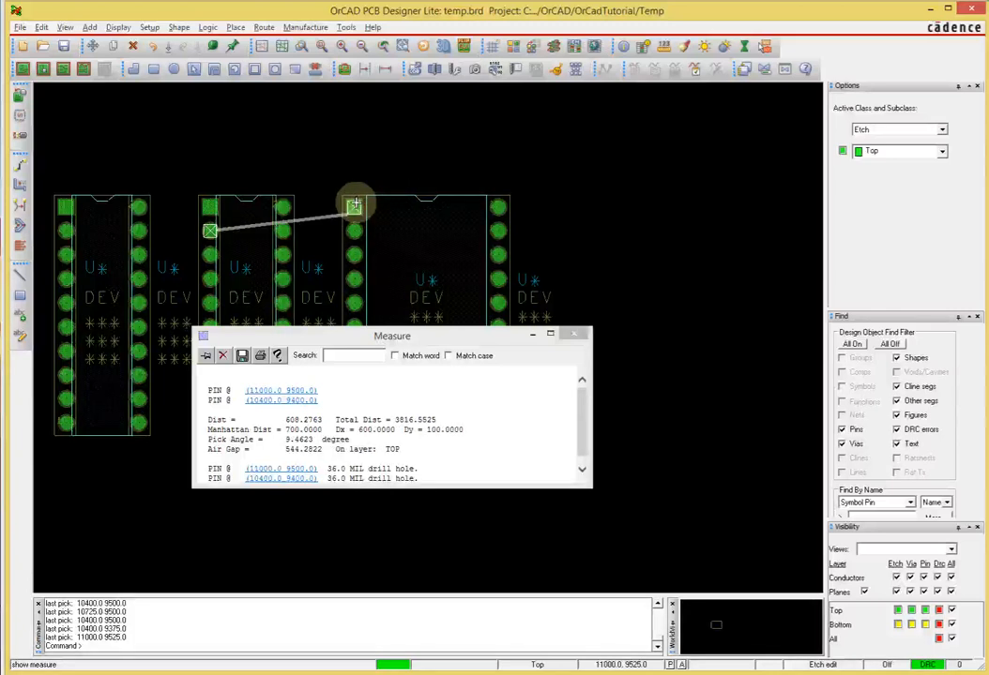
click(500, 206)
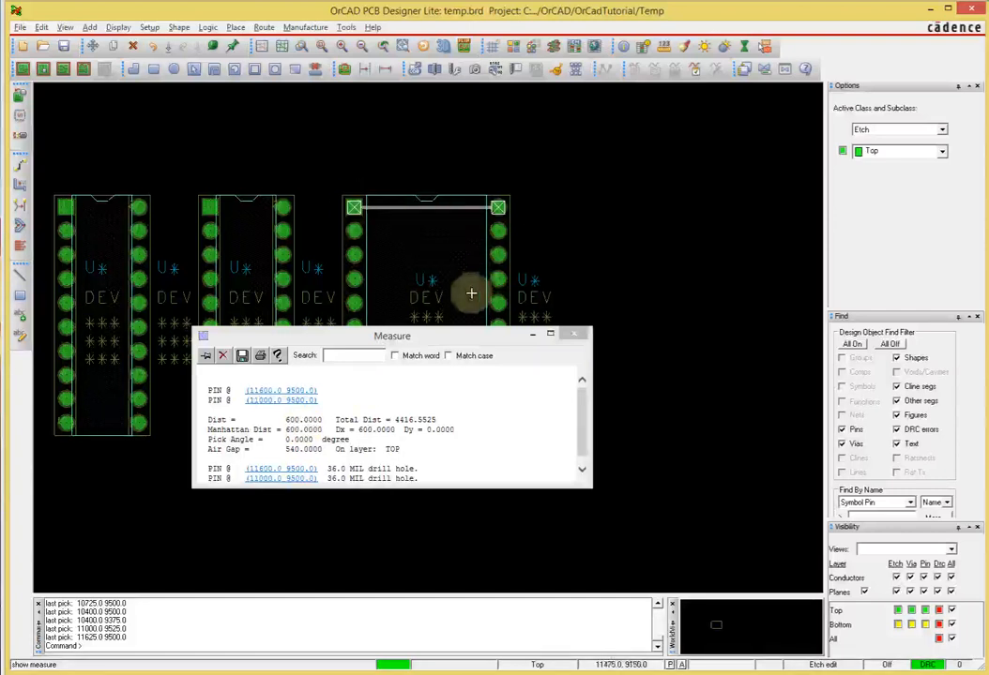
click(354, 231)
click(354, 207)
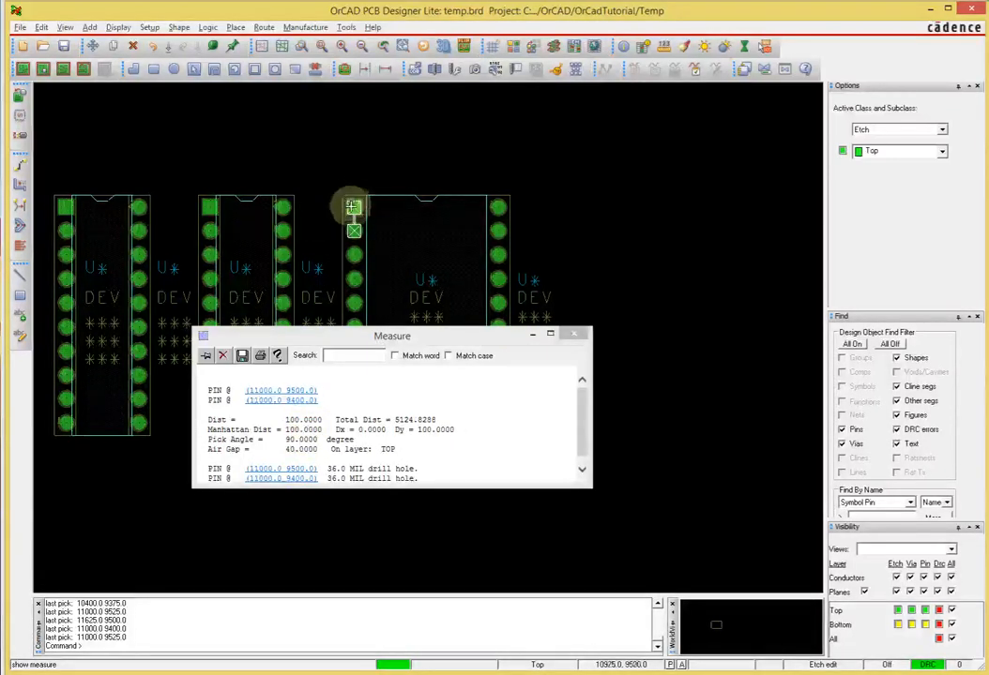
drag(391, 341, 555, 440)
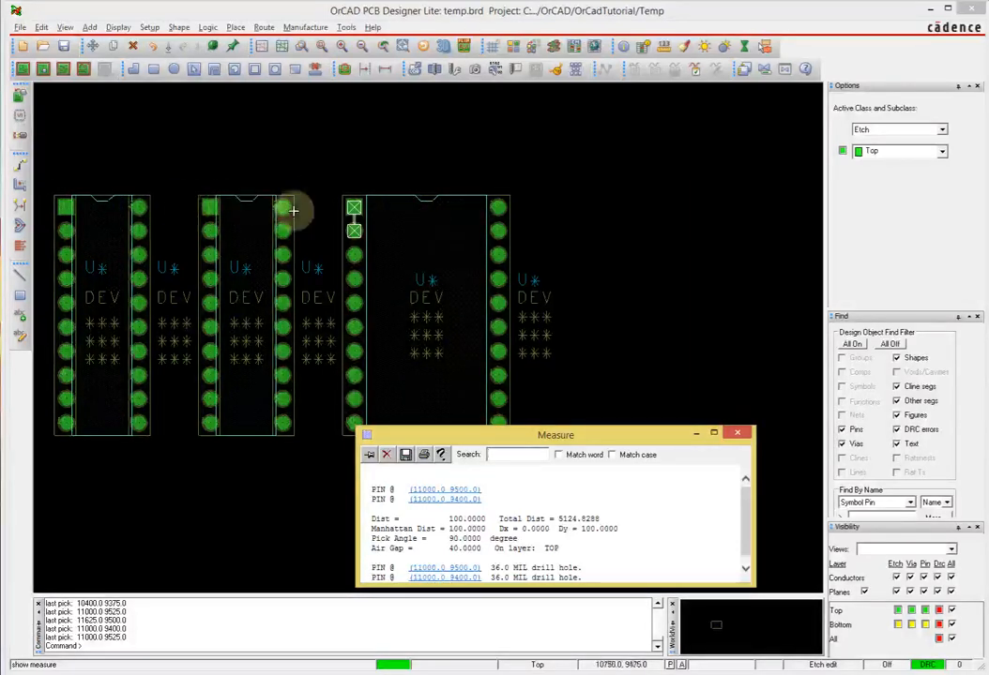
click(741, 433)
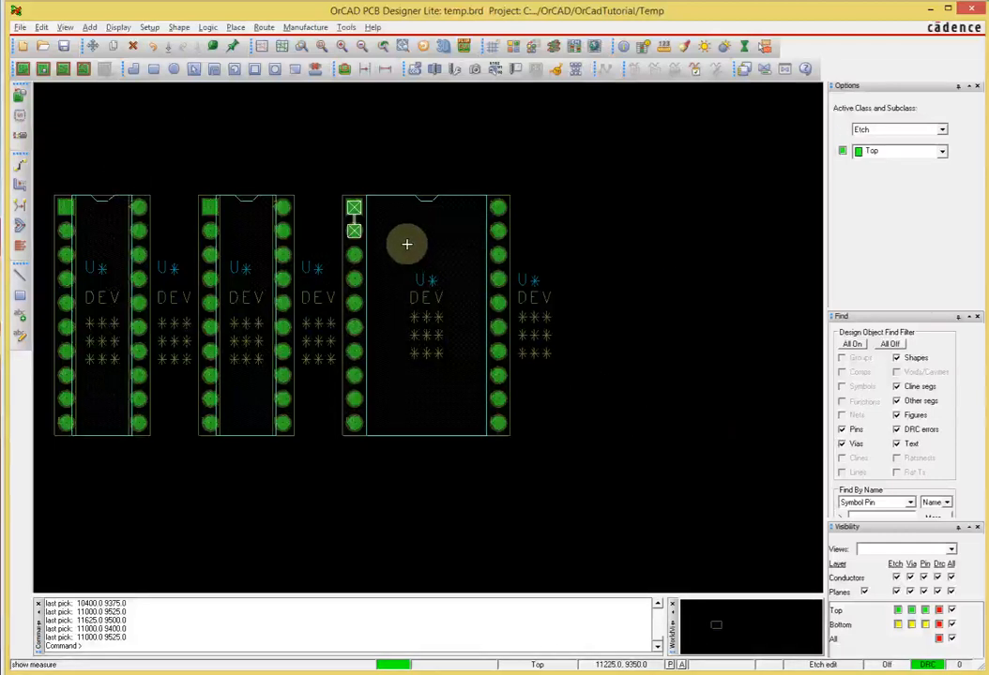
right_click(600, 182)
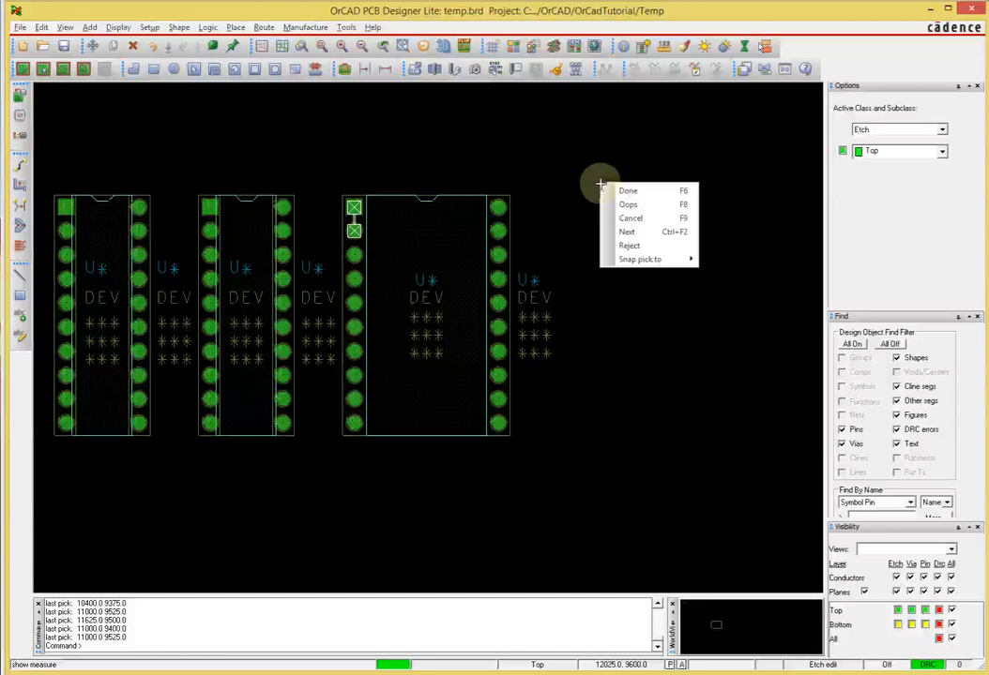
click(631, 191)
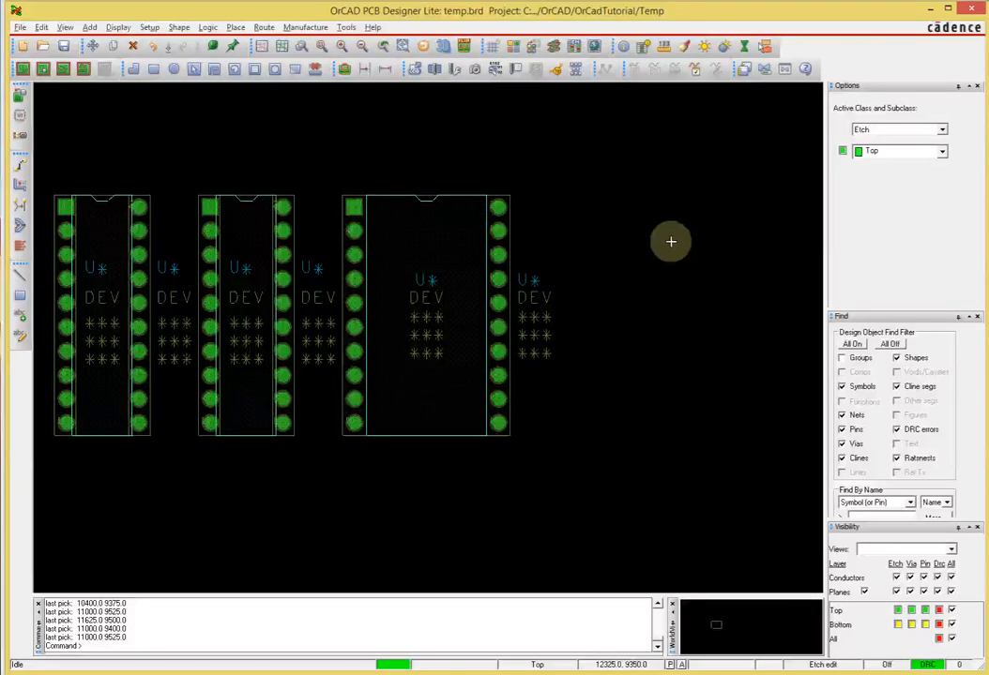
Delete all three DIP20 packages from the temporary board and finish the delete command
key(Delete)
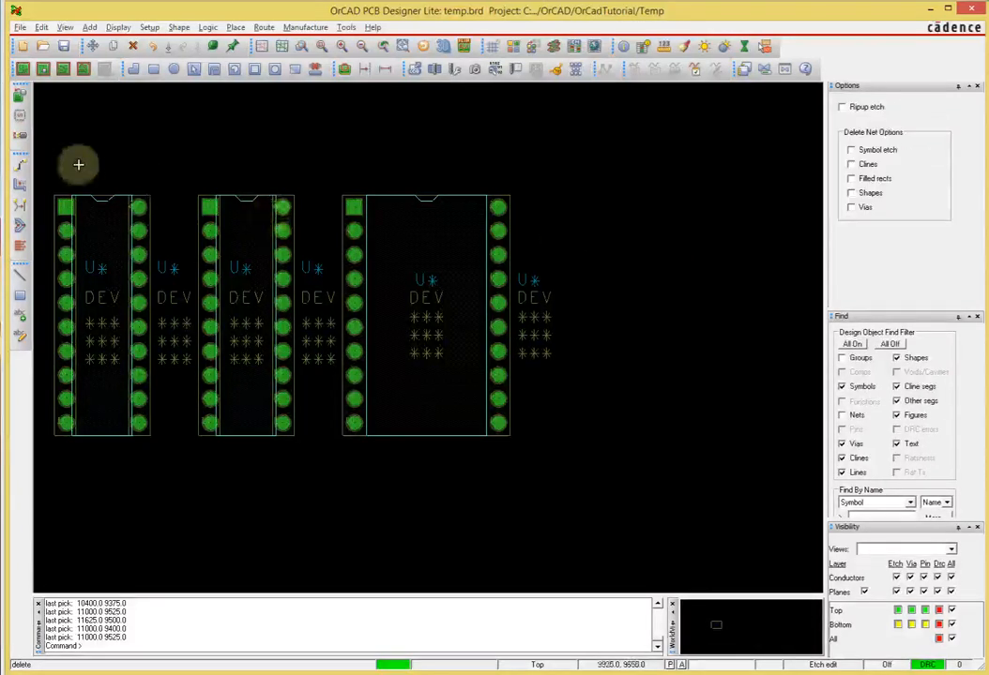
drag(39, 152, 625, 488)
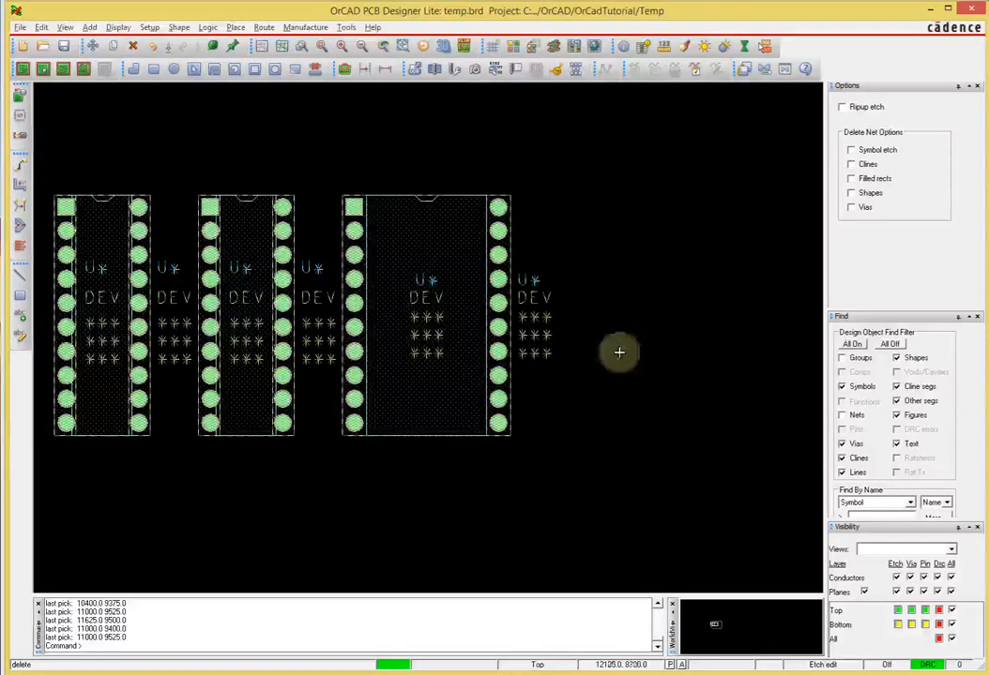
click(578, 177)
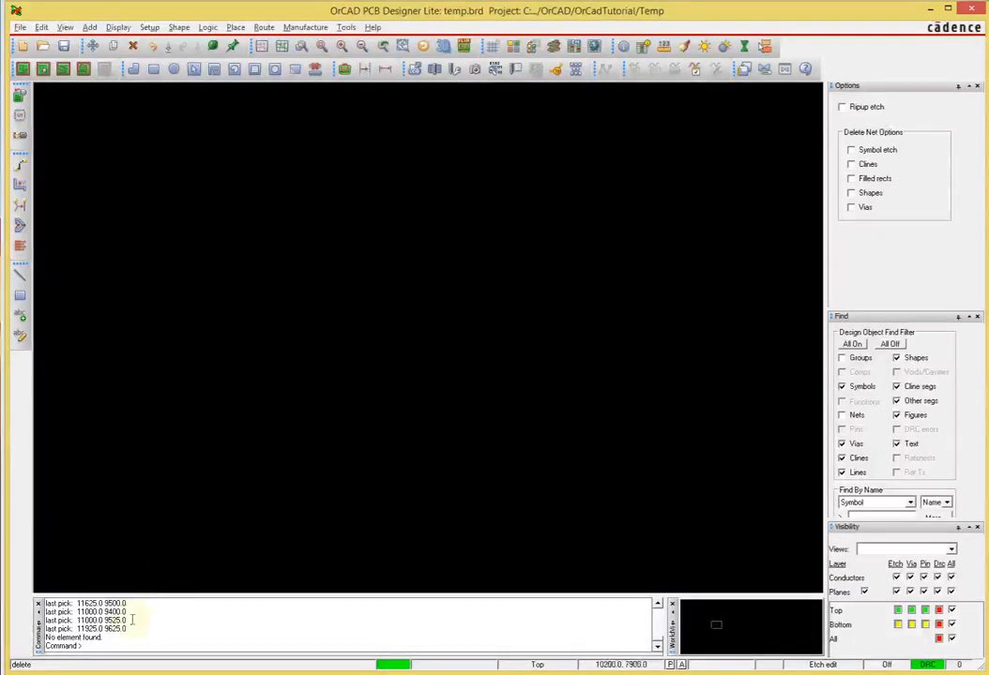
right_click(392, 257)
click(419, 264)
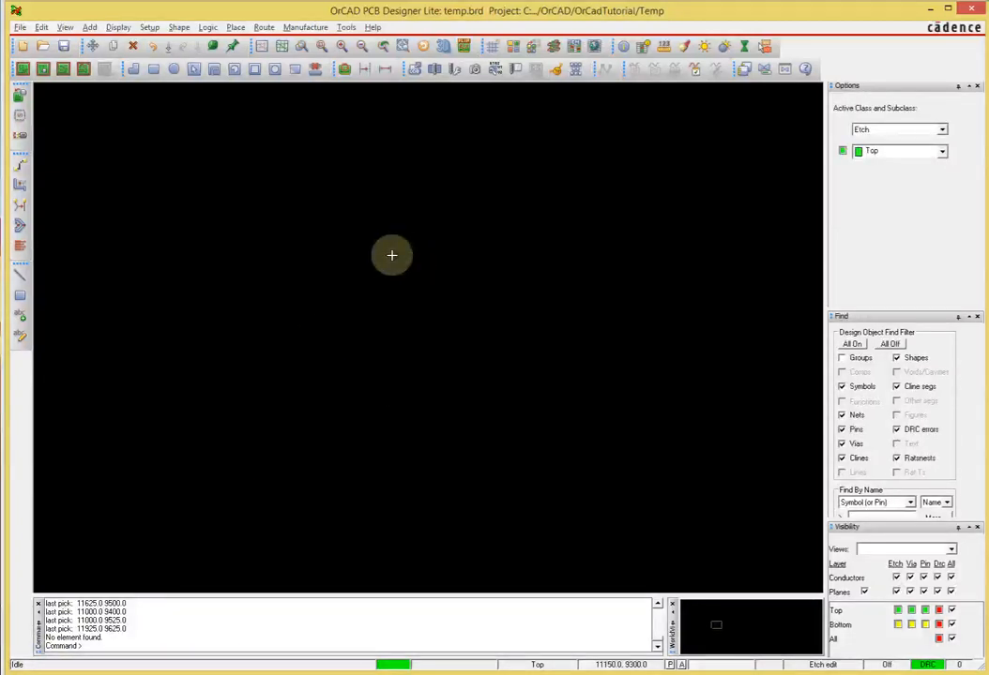
Place a DIP14_3 package symbol at about (9900, 9400) and finish the placement
click(20, 97)
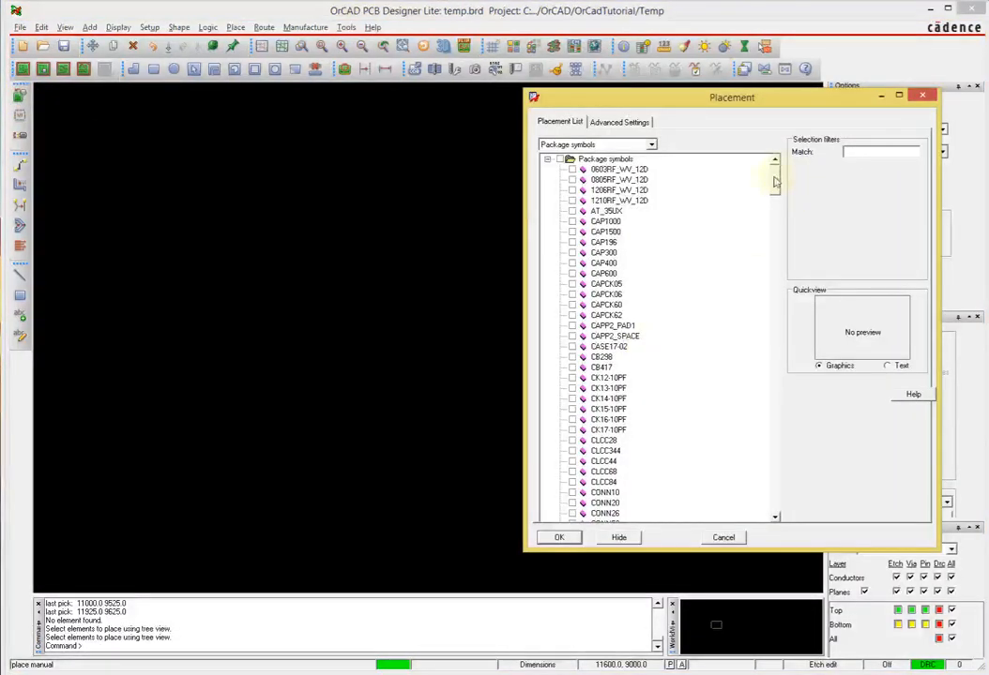
drag(774, 183, 788, 237)
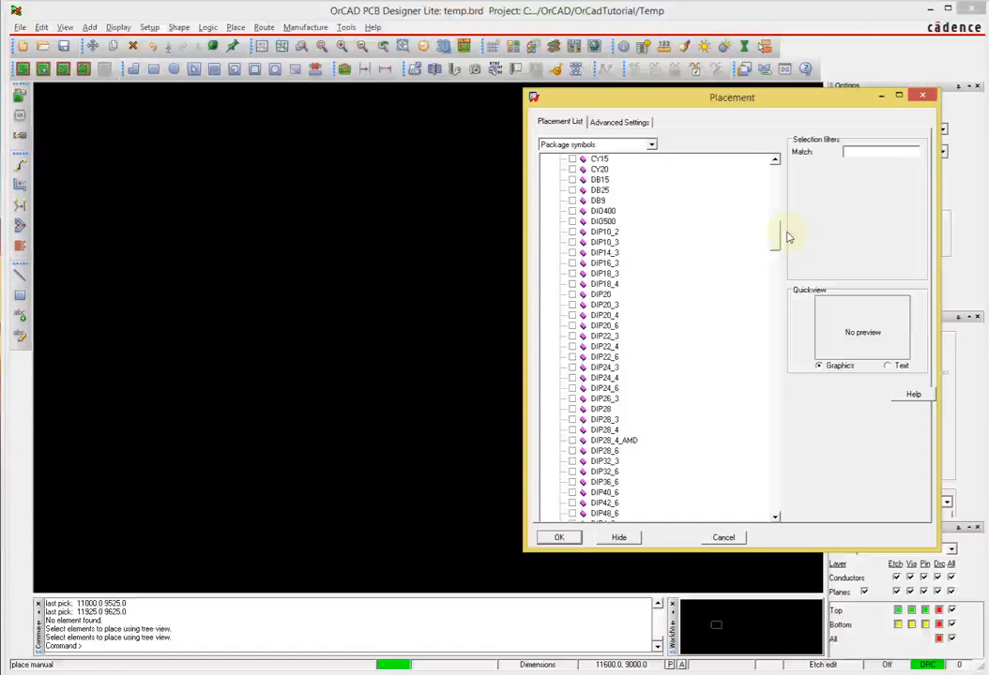
click(573, 253)
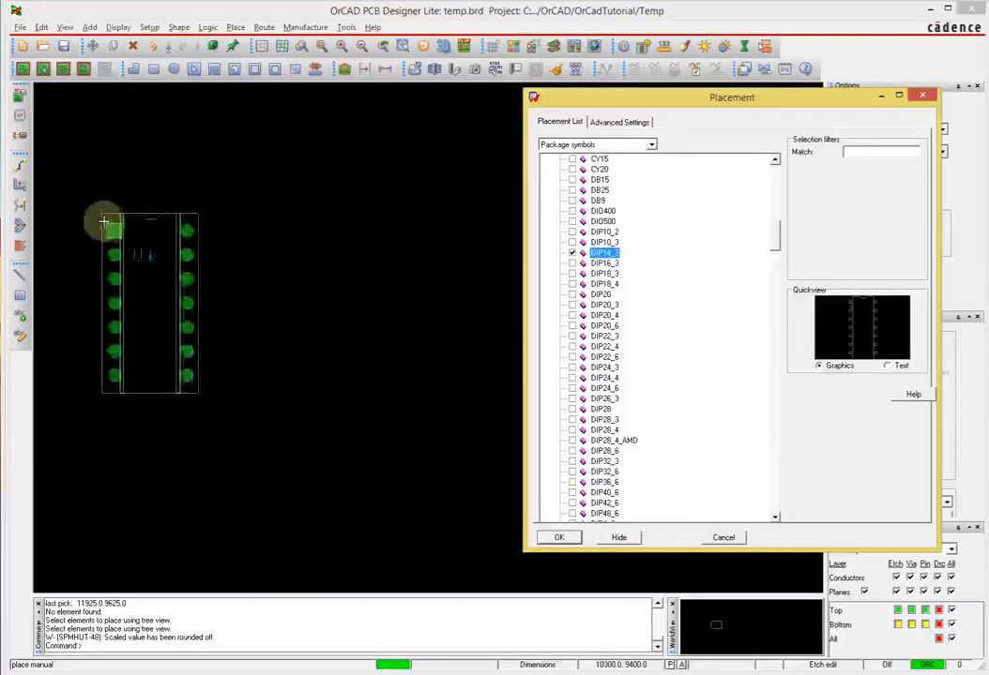
click(97, 221)
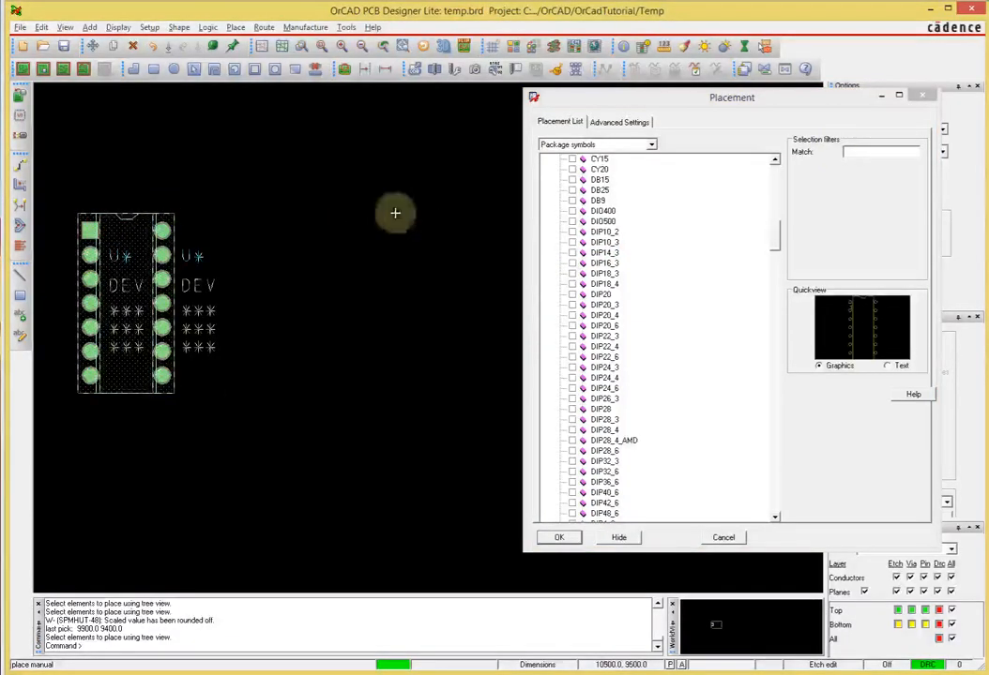
click(558, 536)
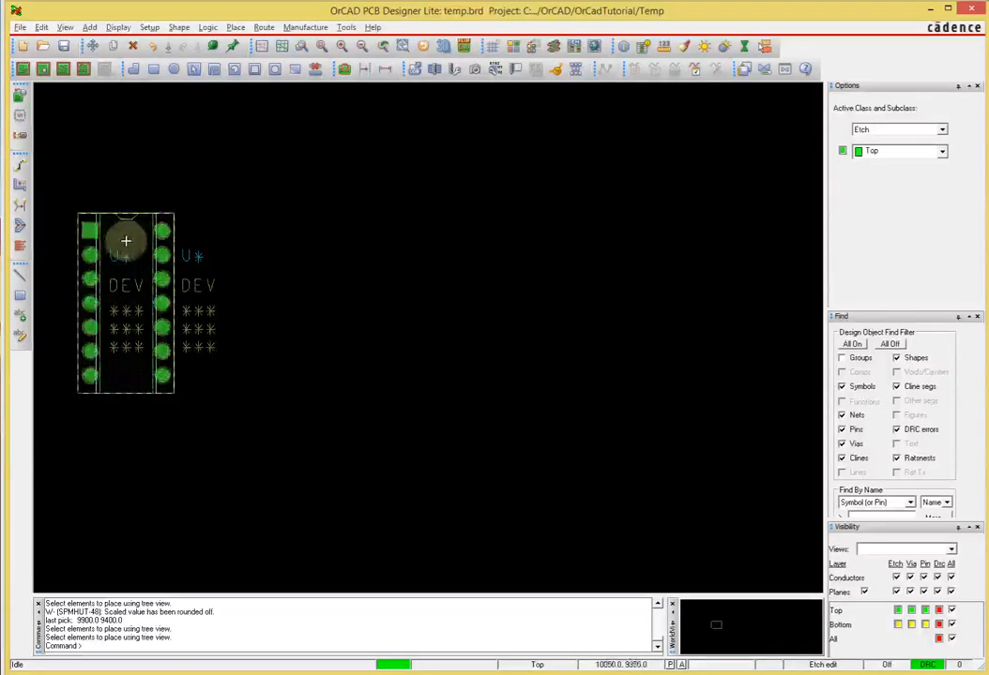
Measure the row spacing and the pitch between the first two pins of the DIP14_3 package
key(Left)
key(Left)
key(Left)
middle_drag(301, 269, 305, 271)
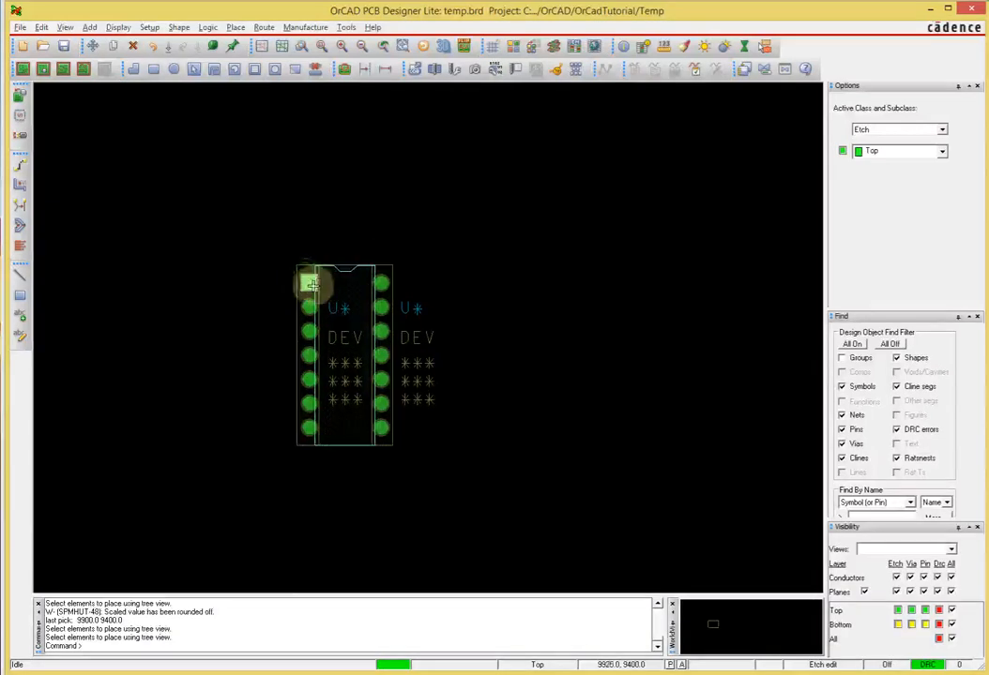
scroll(308, 278, up, 2)
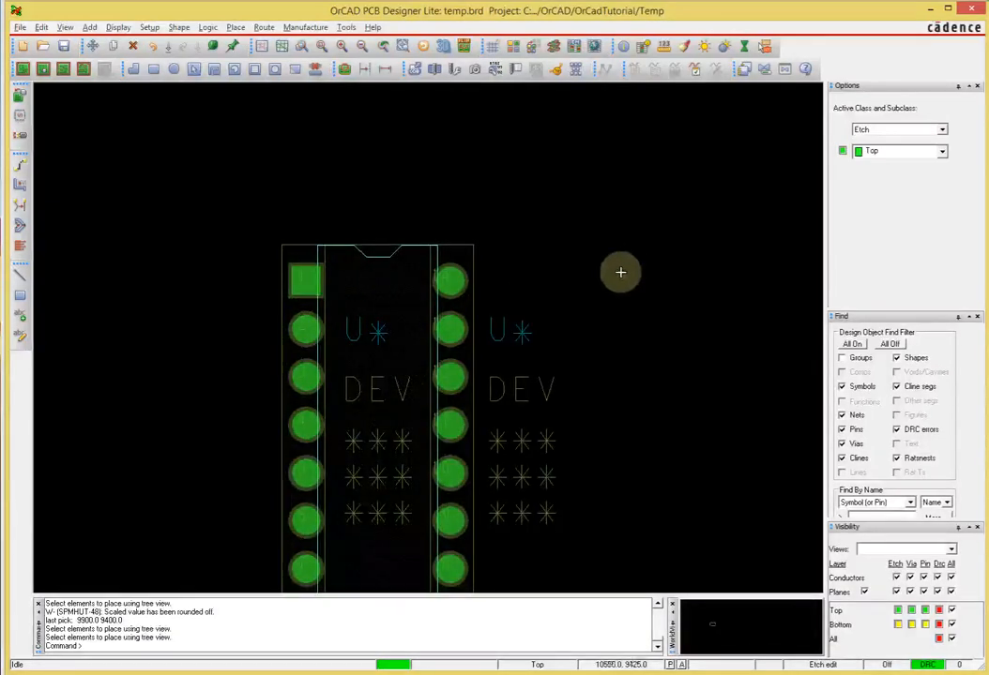
click(663, 47)
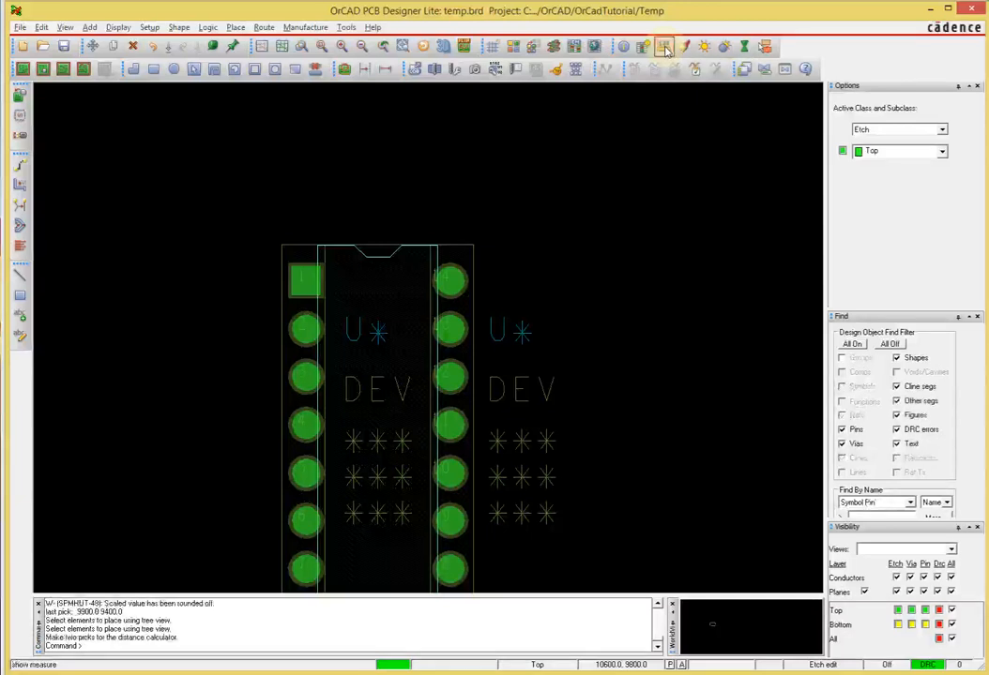
click(303, 281)
click(449, 280)
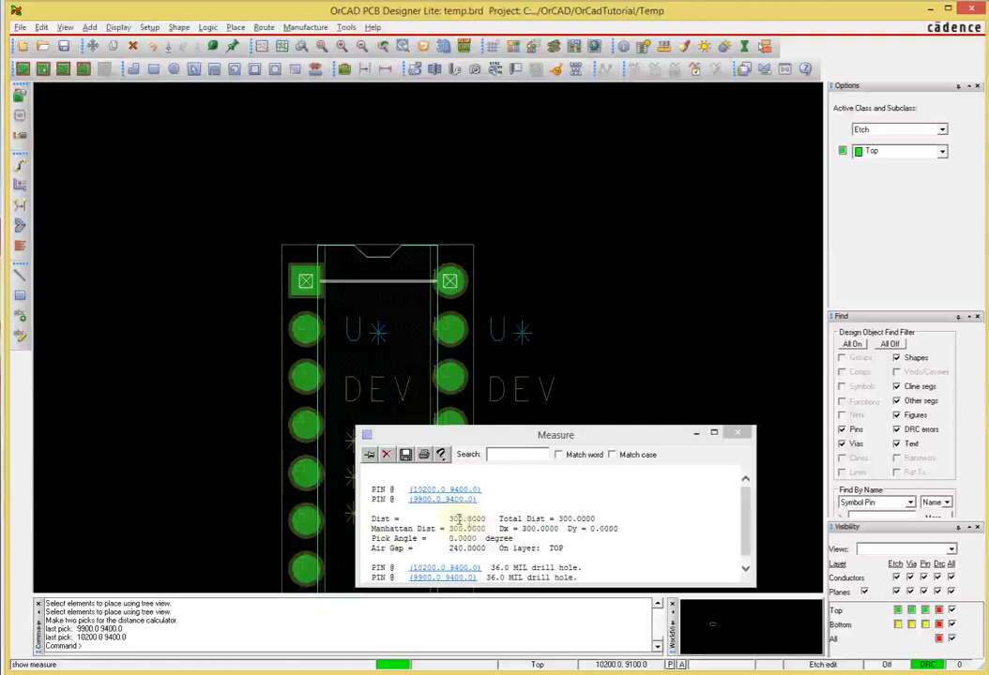
click(305, 281)
click(307, 327)
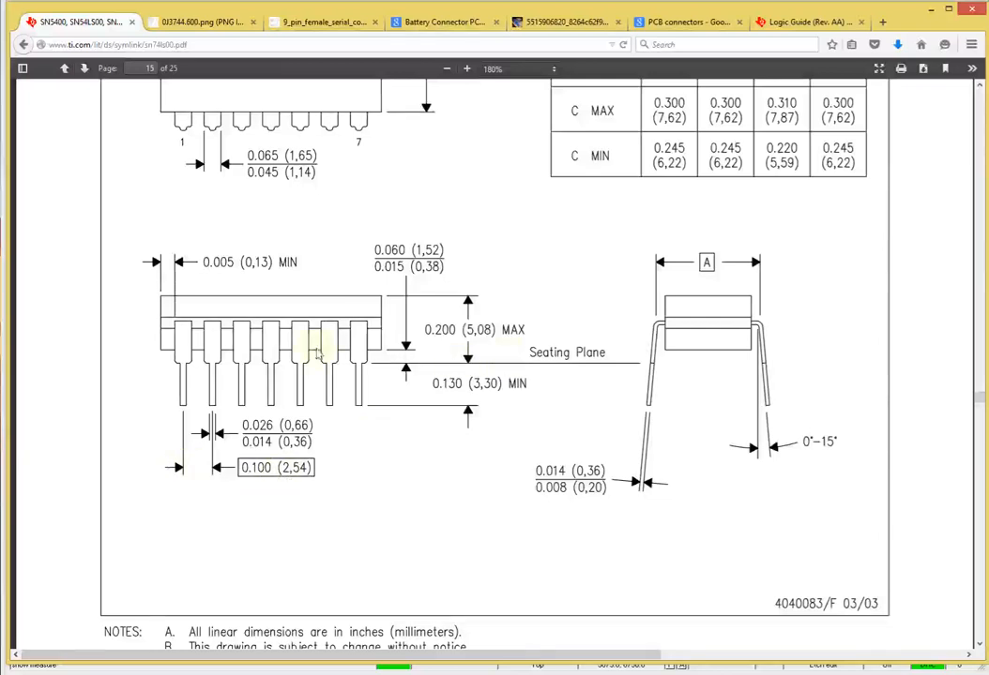
Switch to the SN74LS00 datasheet in the browser and check the 14-pin package's pin pitch and dimension A against the footprint
scroll(709, 300, up, 2)
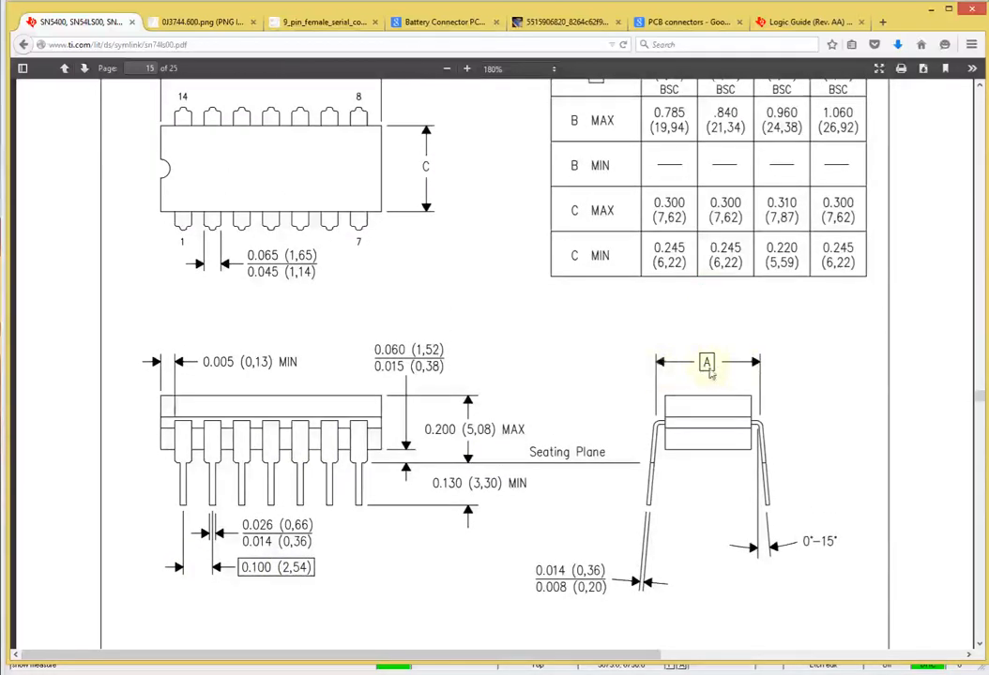
scroll(710, 368, up, 2)
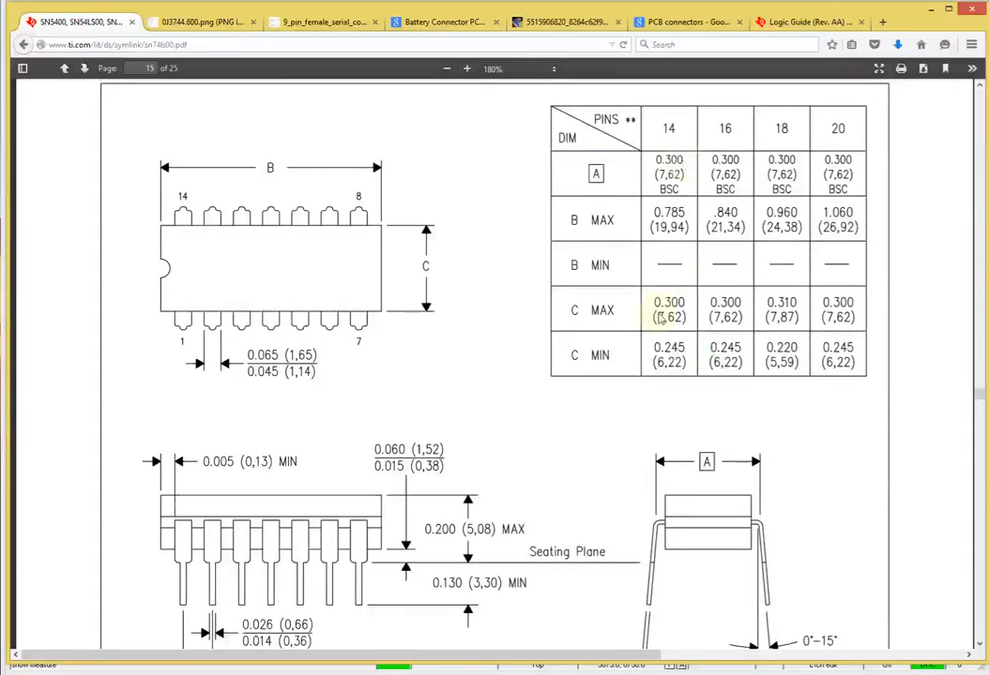
scroll(661, 319, down, 3)
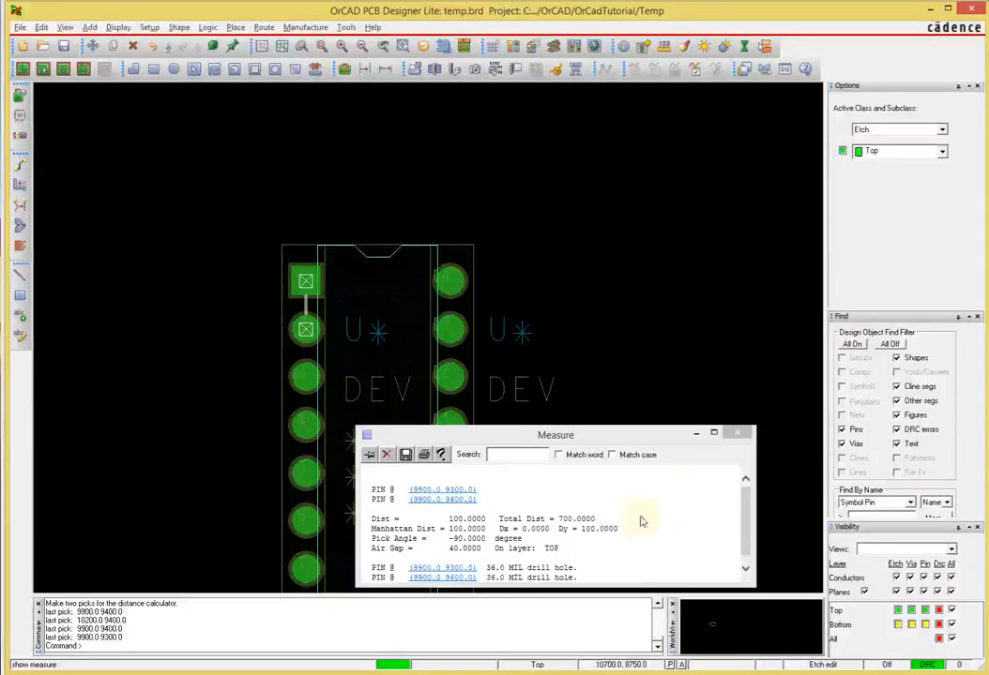
Close the measurement report and finish the Measure command
click(739, 433)
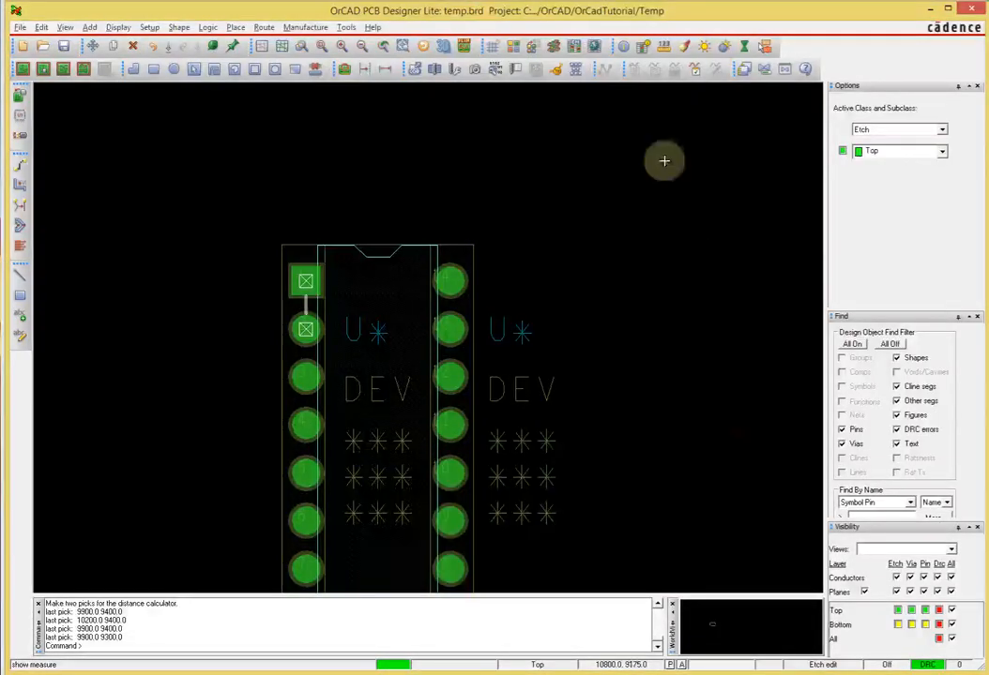
right_click(600, 244)
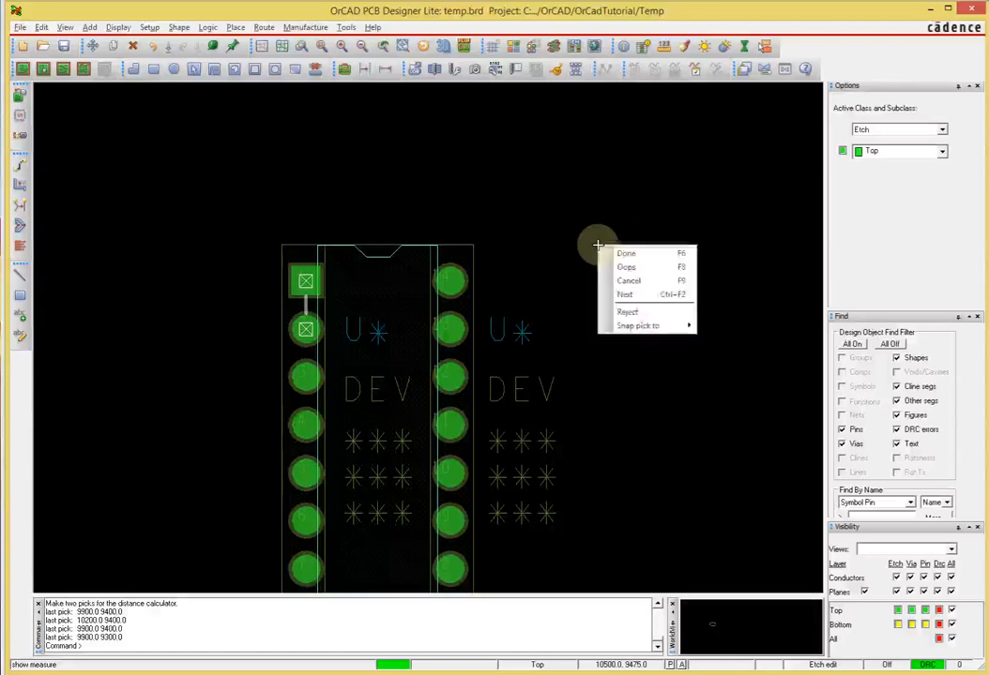
click(651, 254)
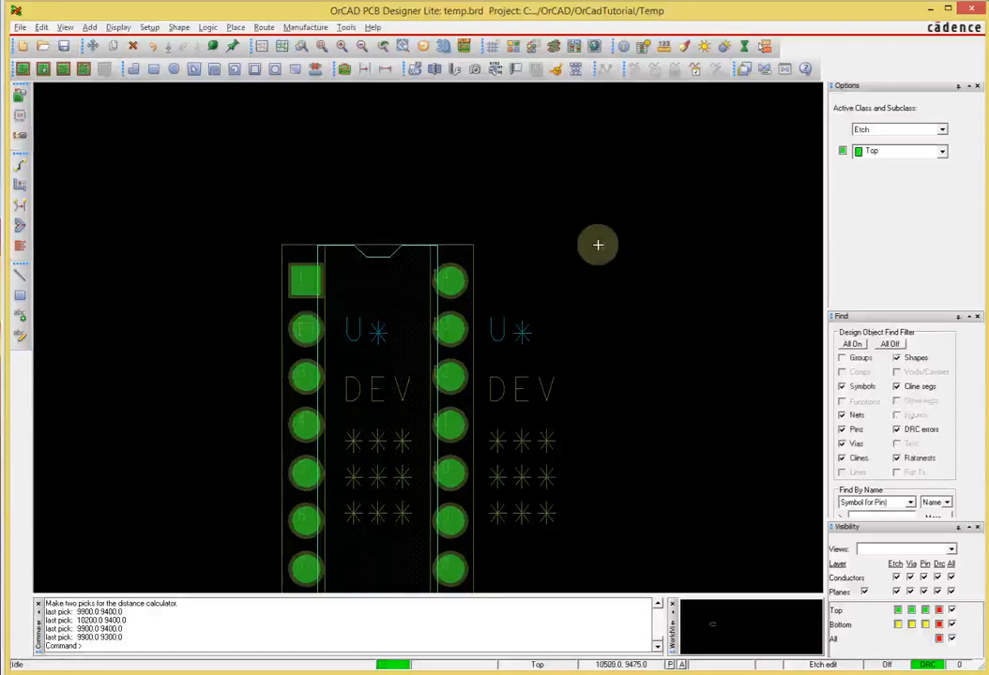
Show the element details of the DIP14_3 package's pin 14 and compare its drill size with the lead width in the SN74LS00 datasheet
right_click(302, 282)
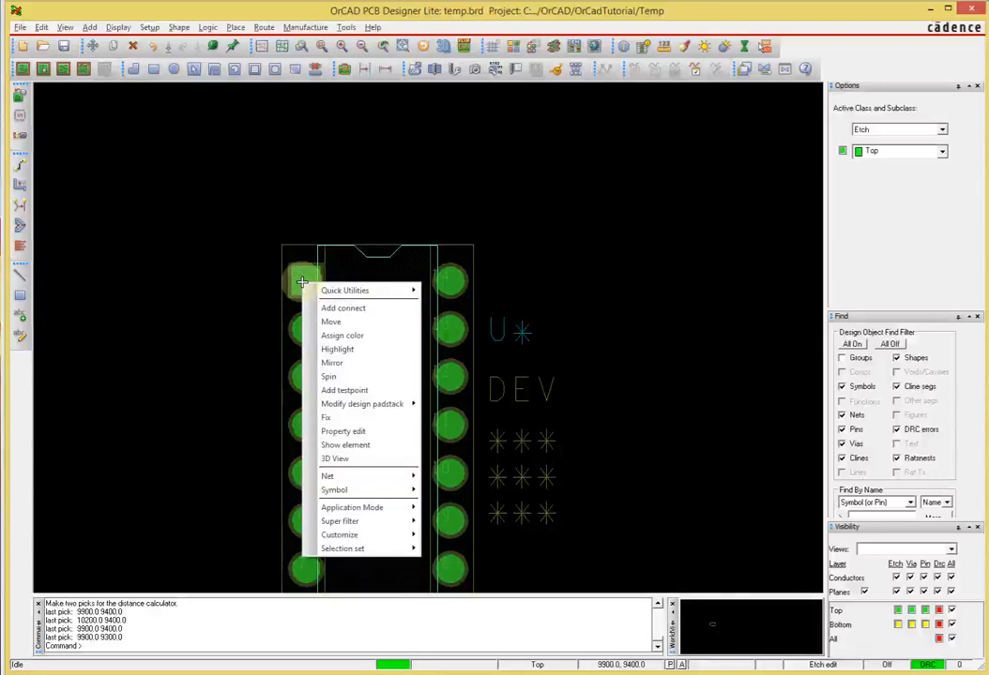
click(525, 212)
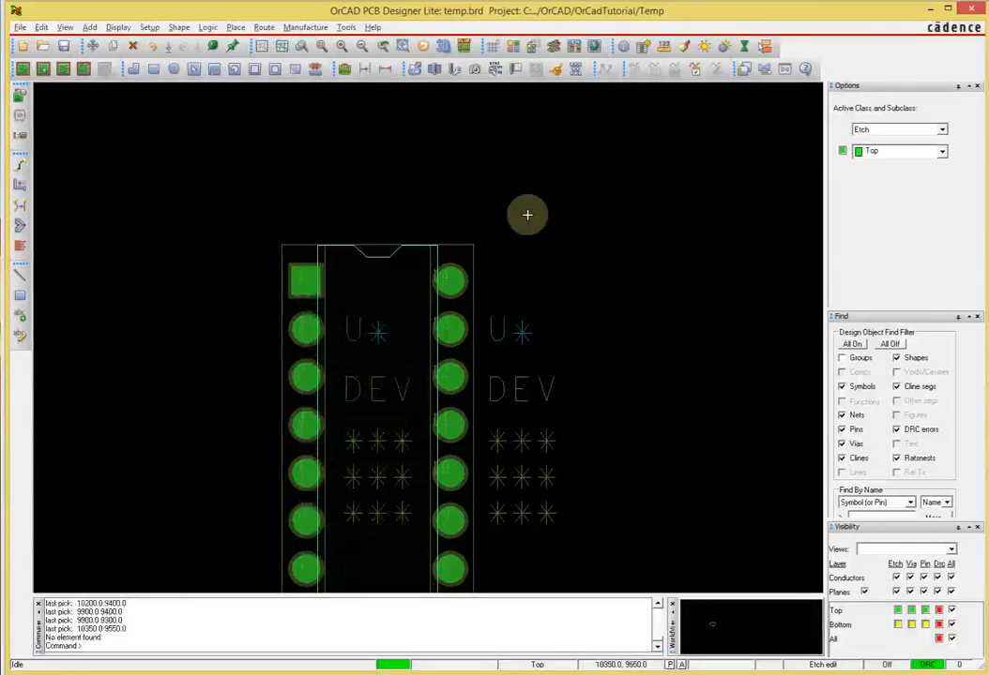
right_click(447, 281)
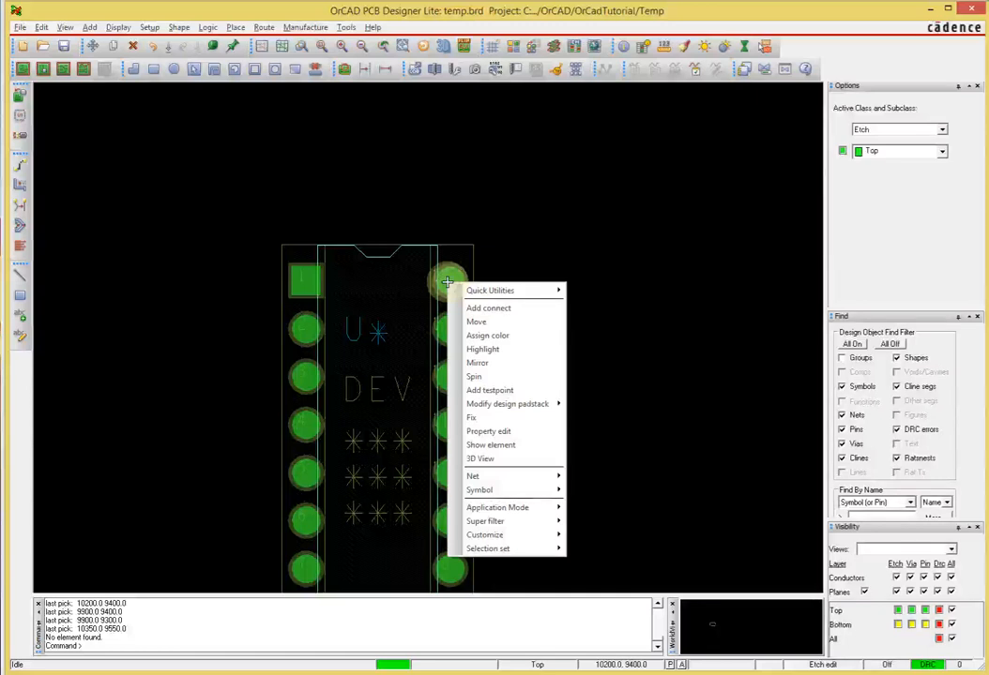
click(531, 448)
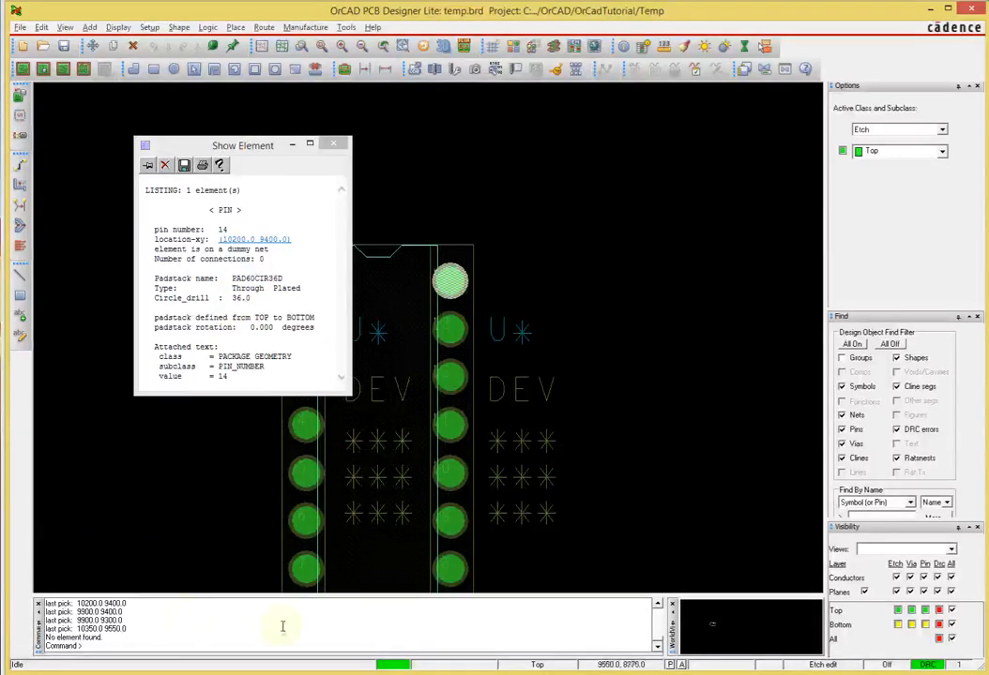
key(alt+Tab)
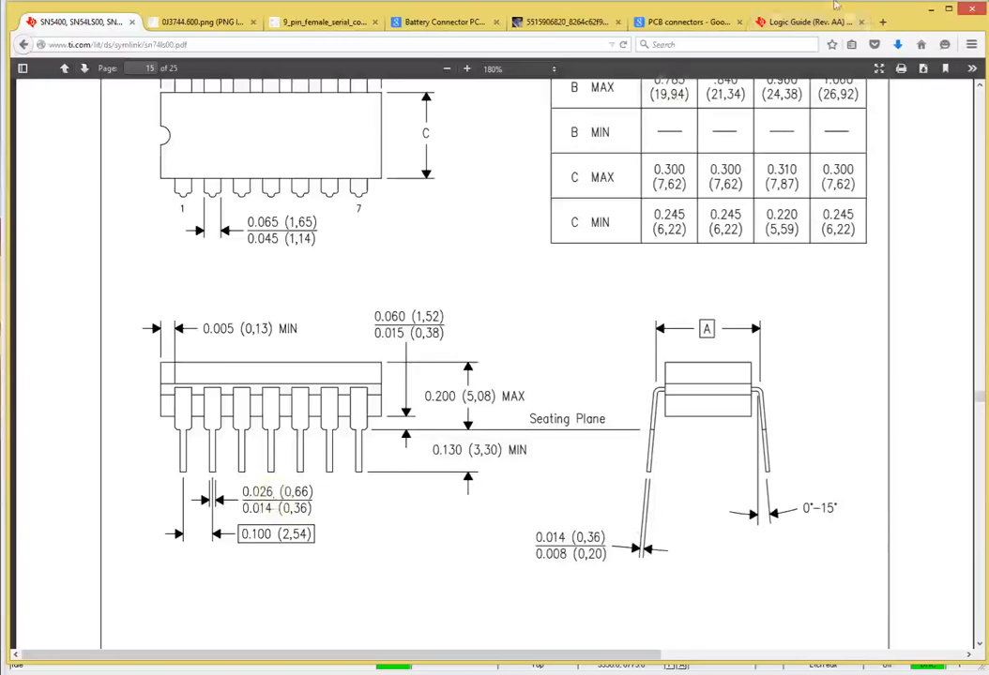
key(alt+Tab)
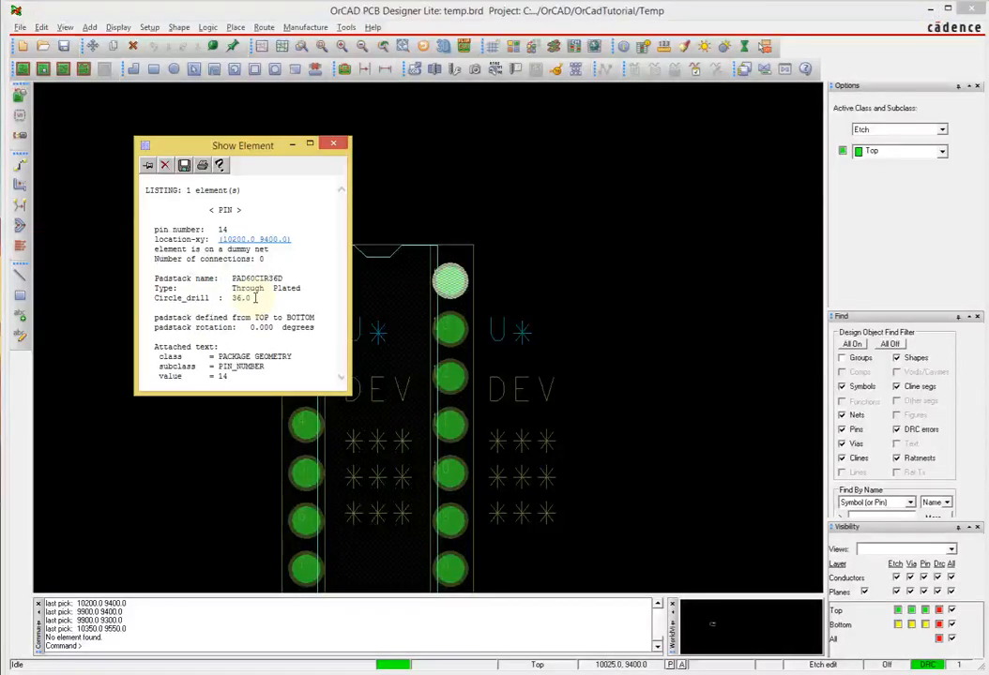
click(333, 143)
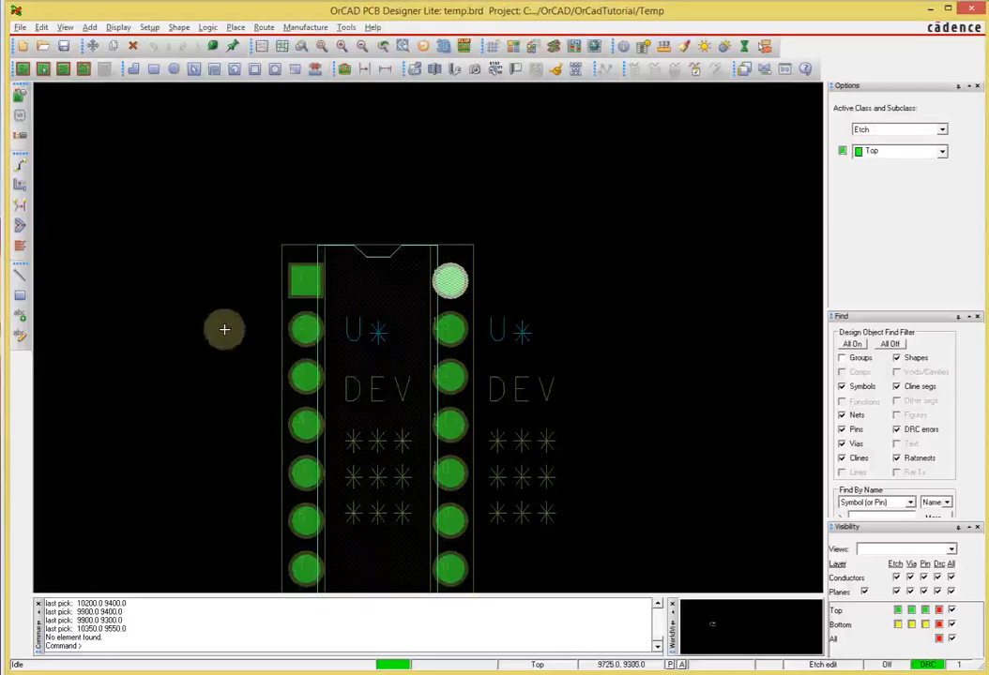
scroll(207, 327, down, 2)
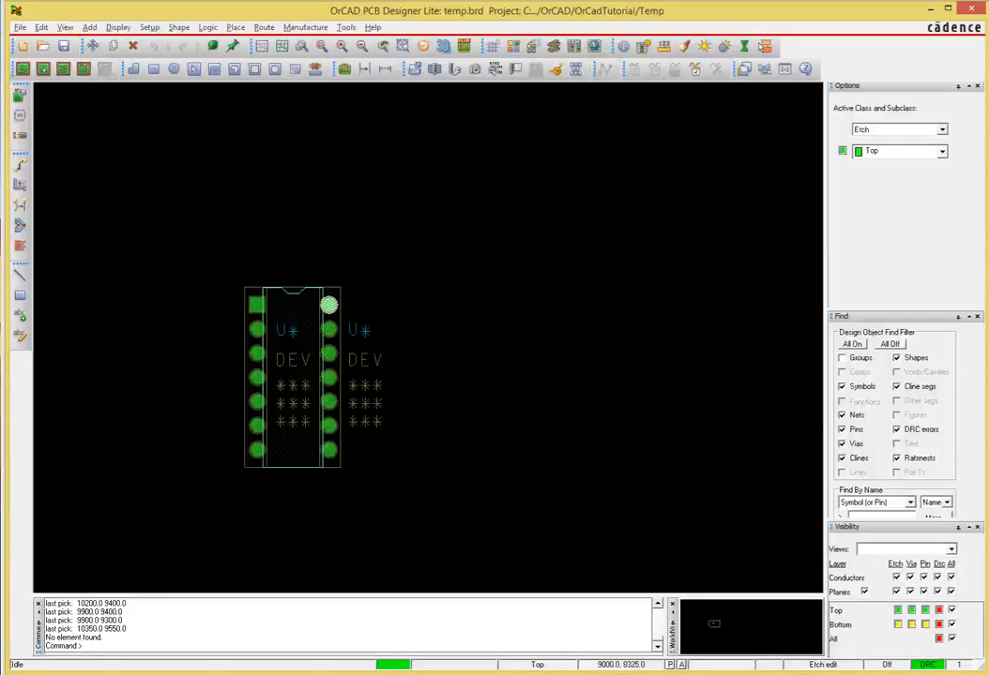
Check the dip14_3 file name in the symbols folder, close the folder, and switch to the Property Editor in OrCAD Capture
key(alt+Tab)
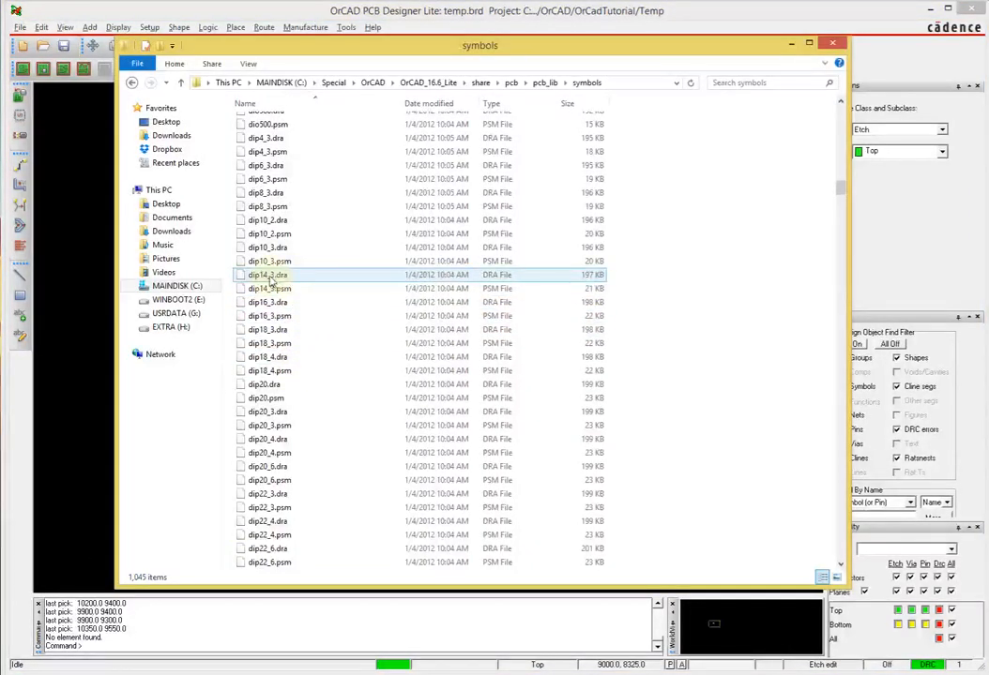
click(831, 43)
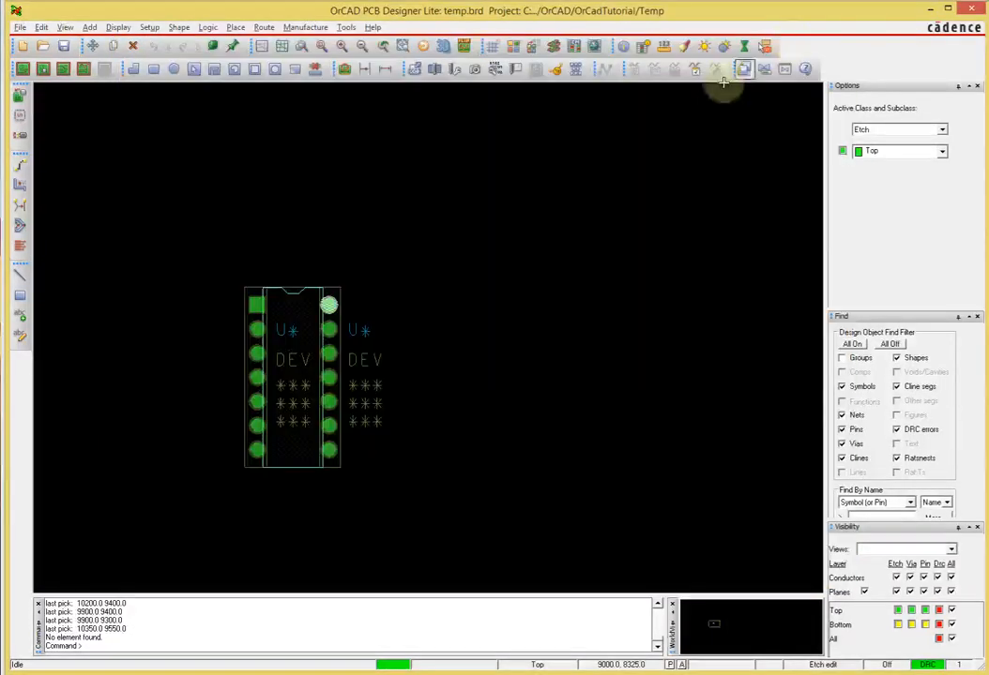
click(929, 9)
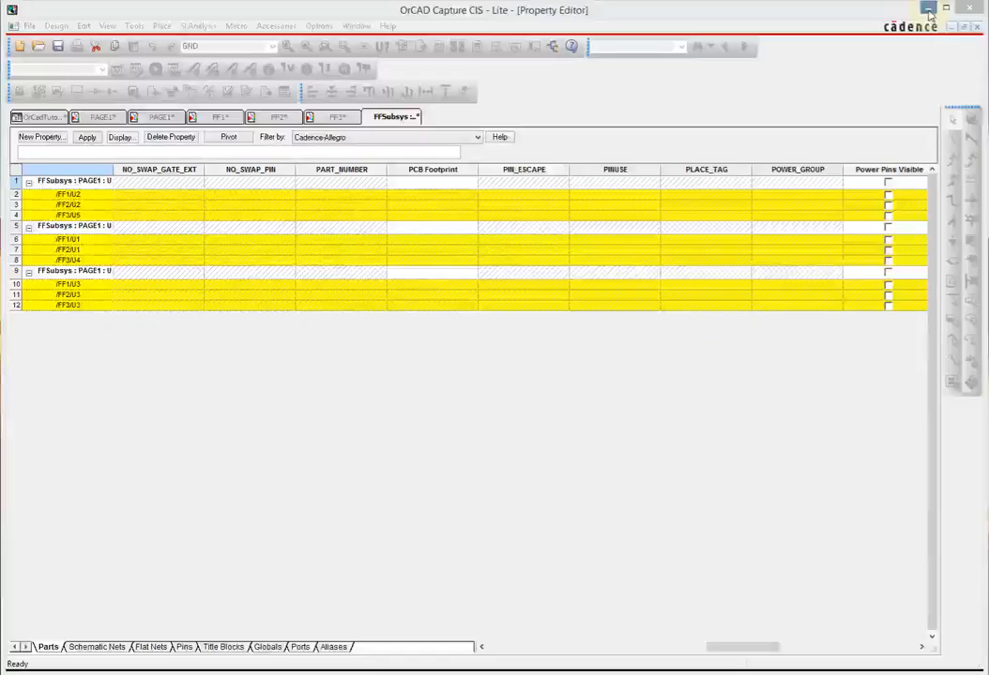
Set the PCB Footprint of all three FFSubsys part groups to DIP14_3 and apply the changes
click(419, 185)
text(DIP14_3)
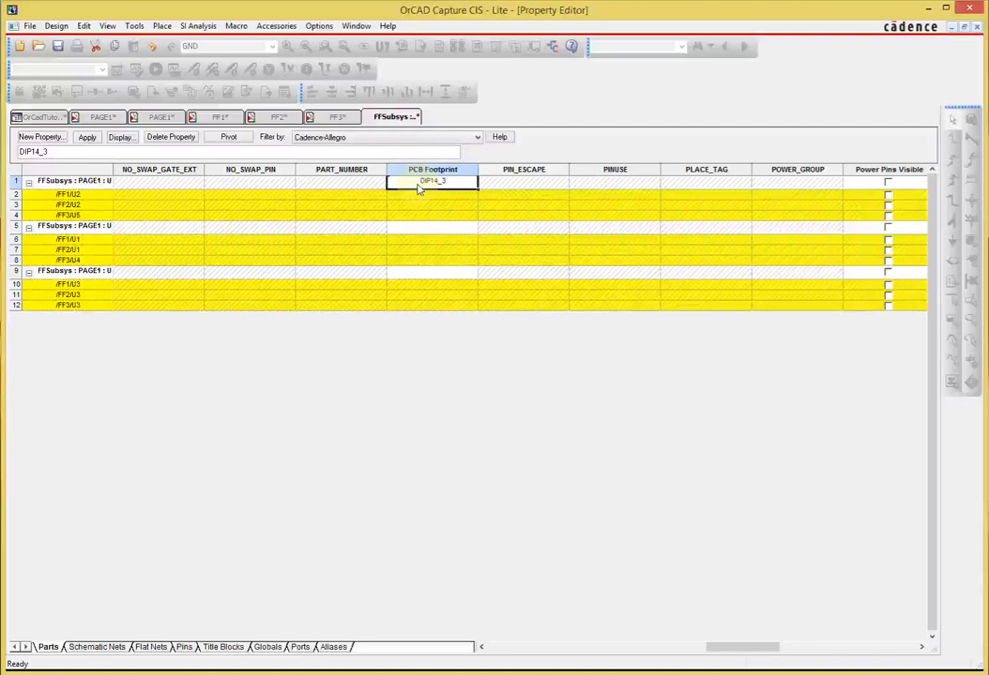
key(Tab)
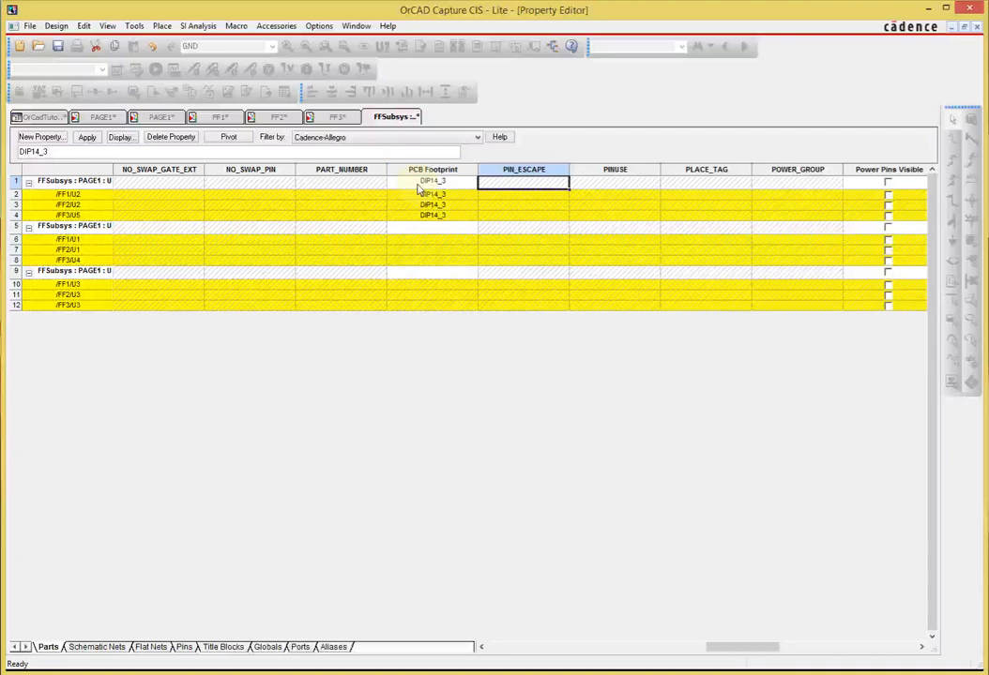
click(426, 227)
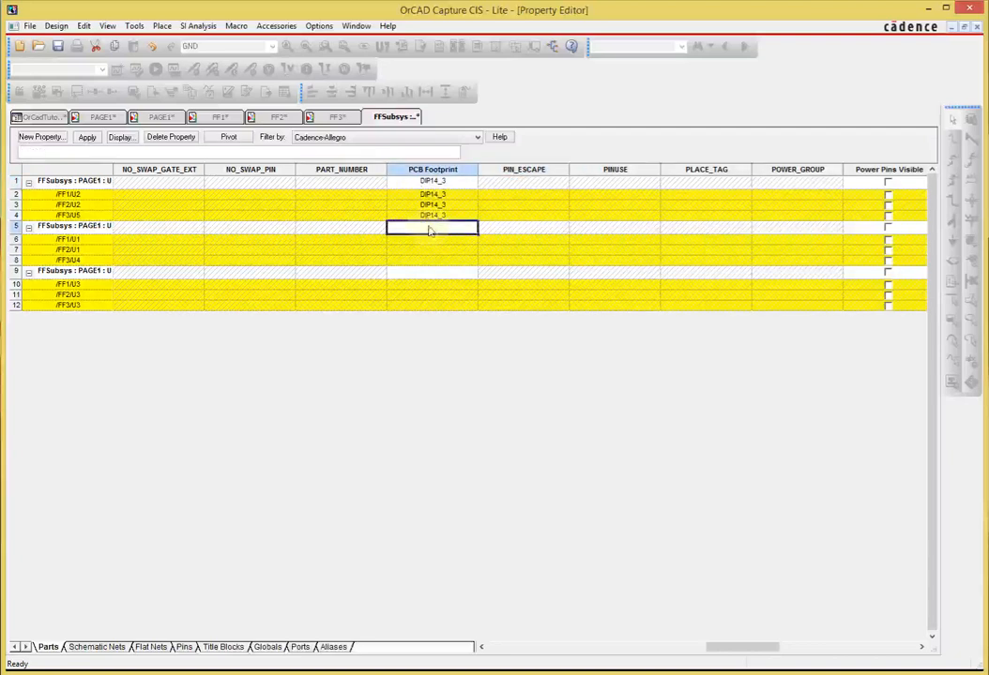
text(DIP14_3)
key(Tab)
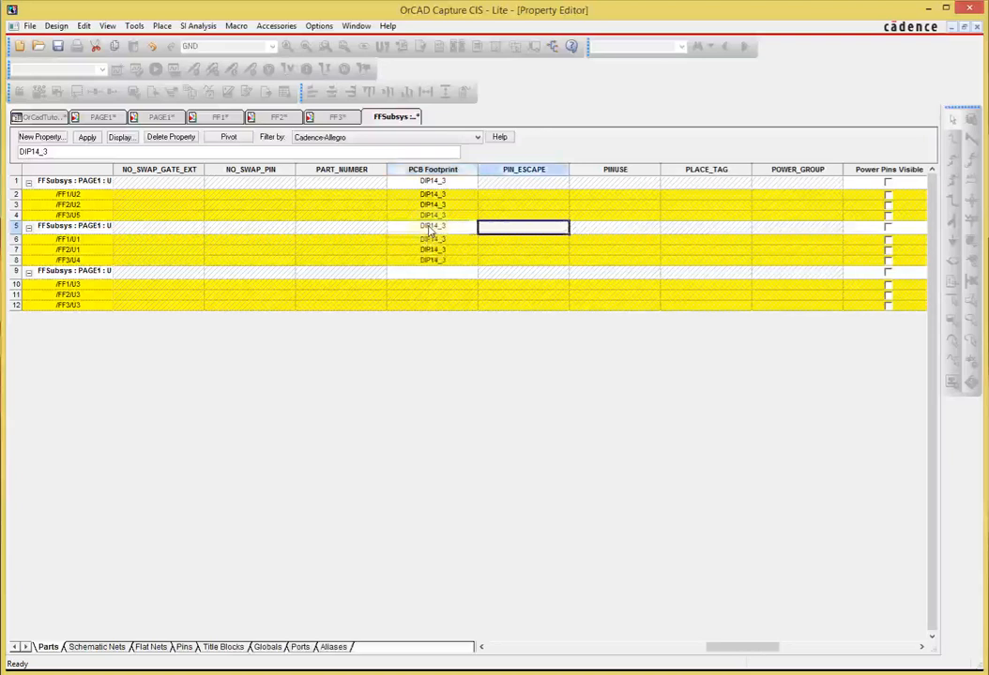
click(437, 274)
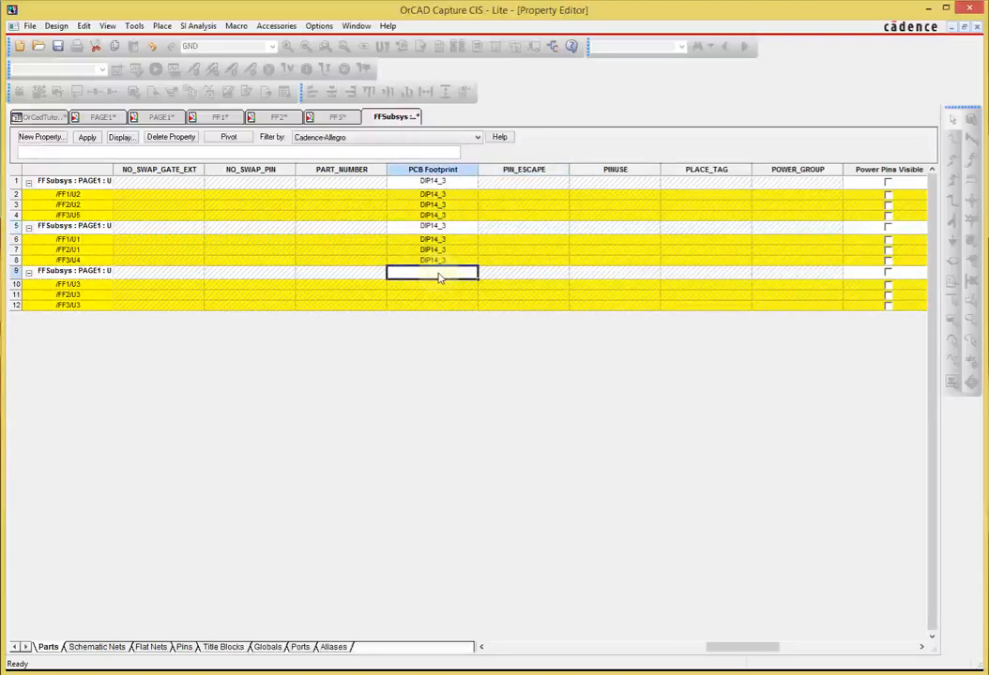
text(DIP14_3)
key(Tab)
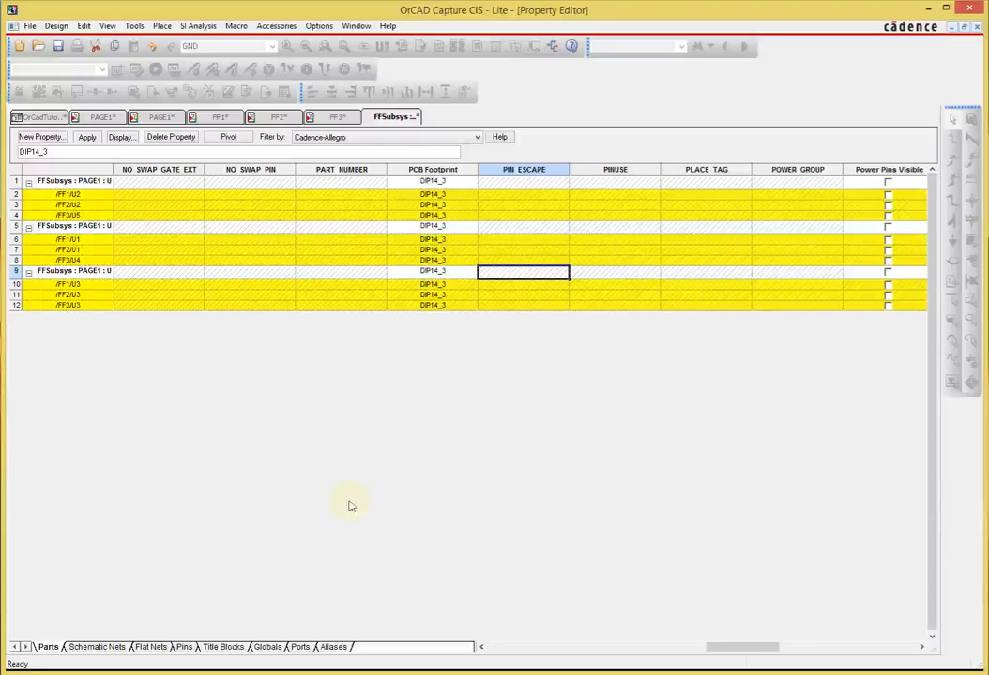
click(88, 138)
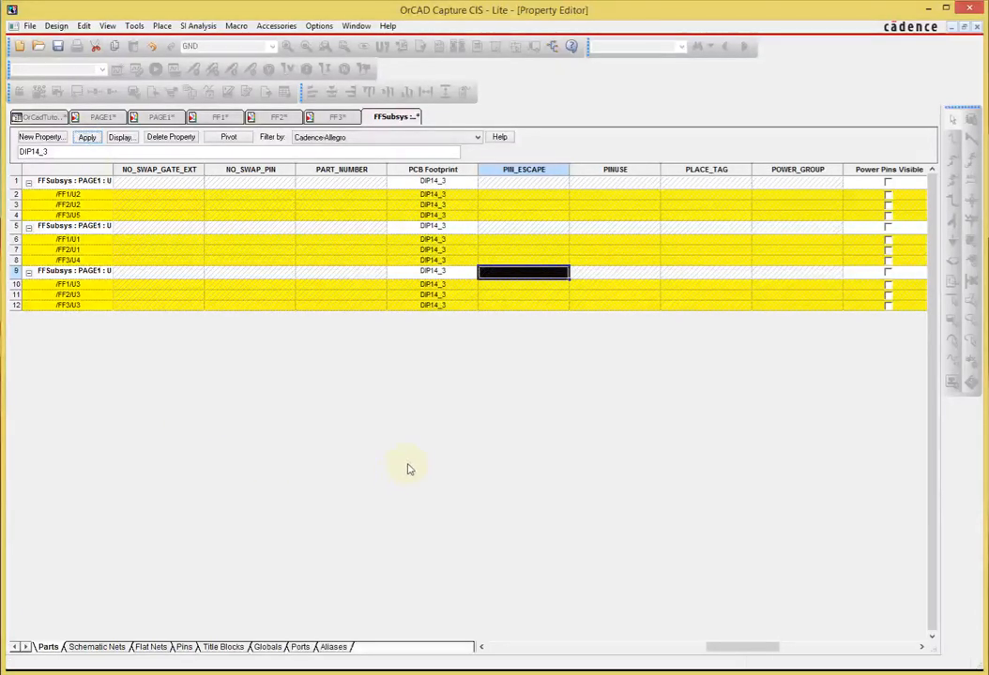
Close the Property Editor and save the orcadtutorial.dsn design
right_click(391, 119)
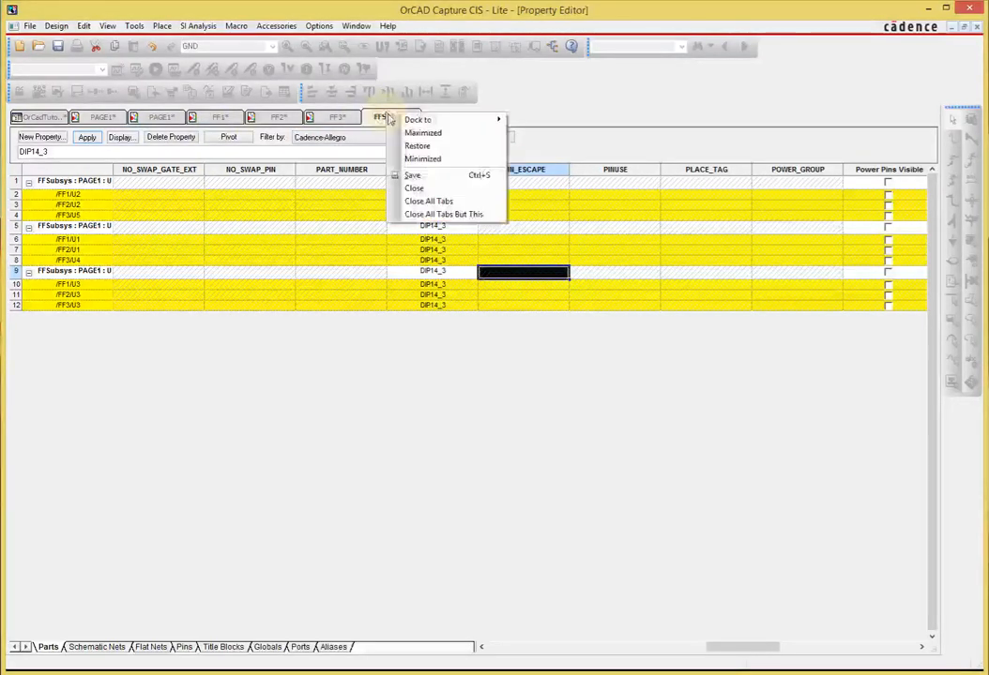
click(414, 188)
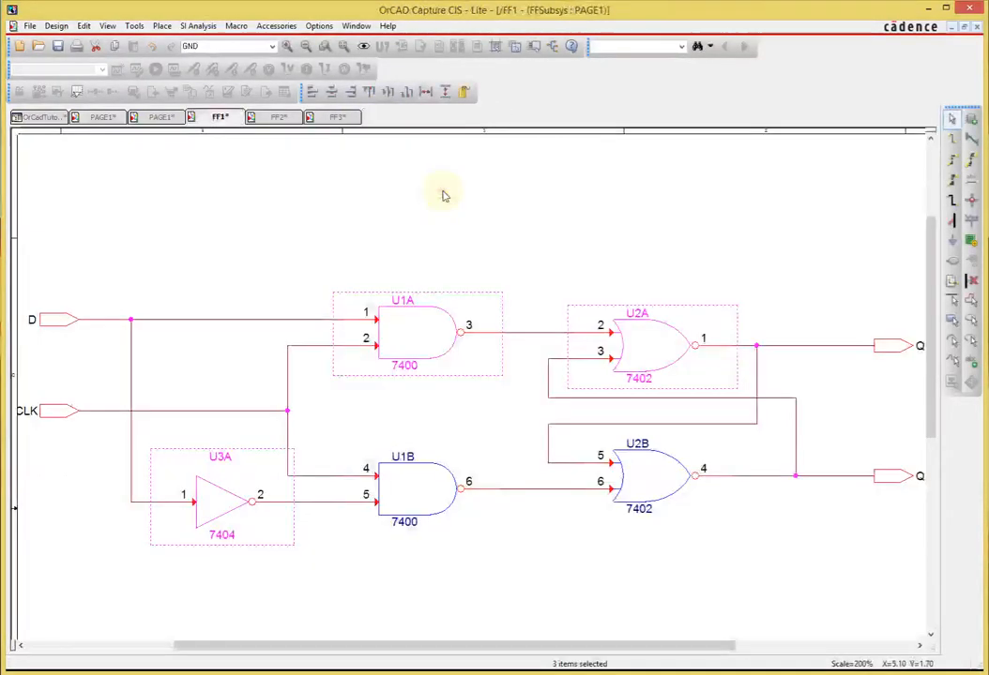
click(56, 118)
click(103, 175)
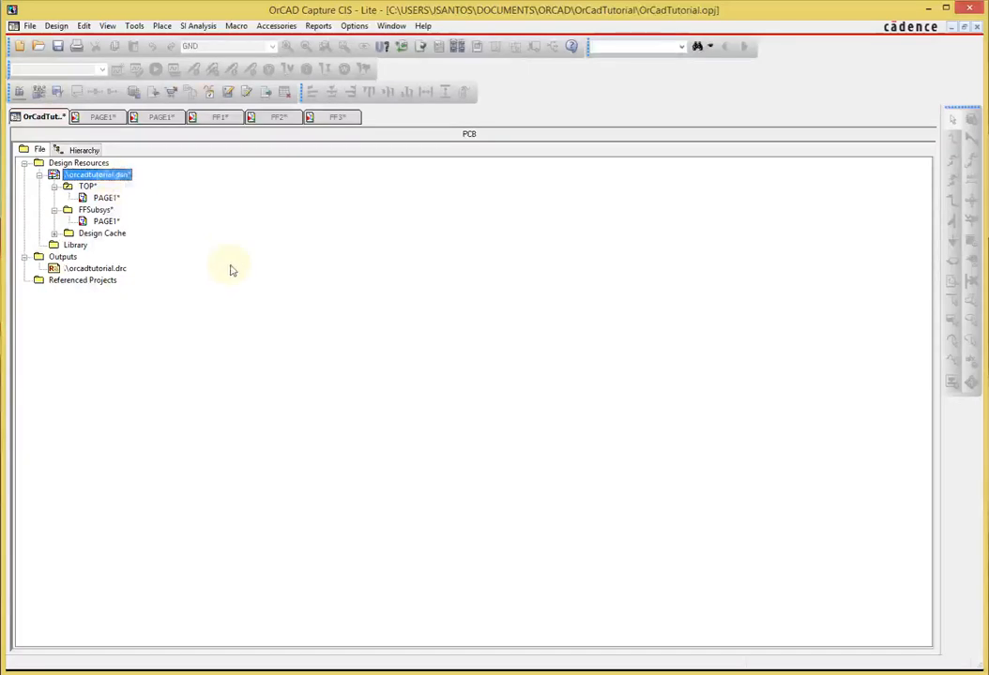
key(ctrl+s)
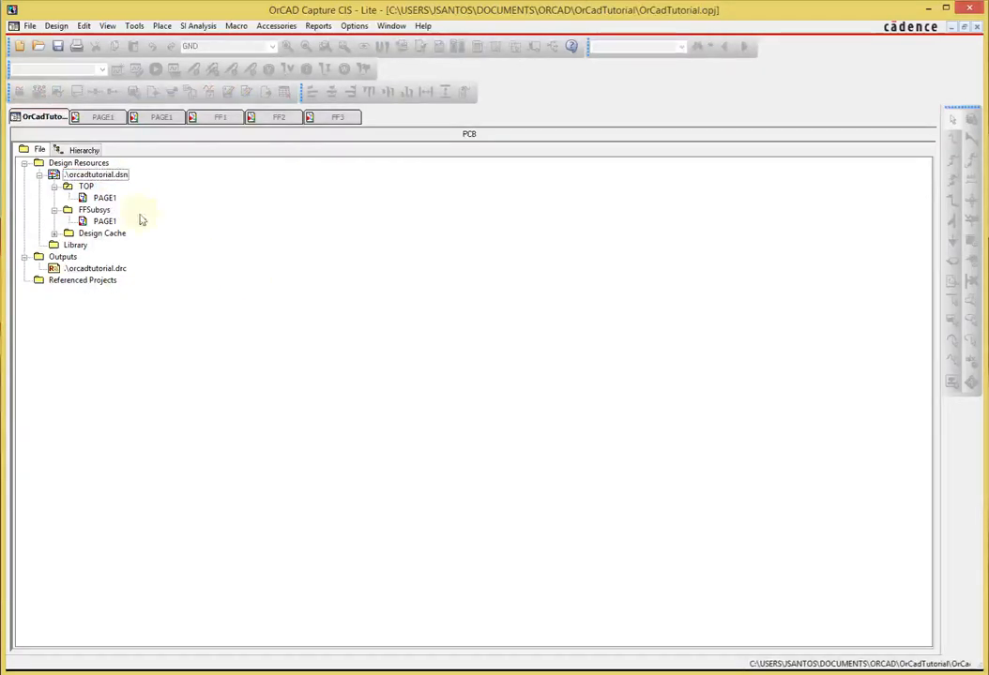
Open the top-level schematic page and look through the symbols folder for jumper footprints for the connectors
click(102, 118)
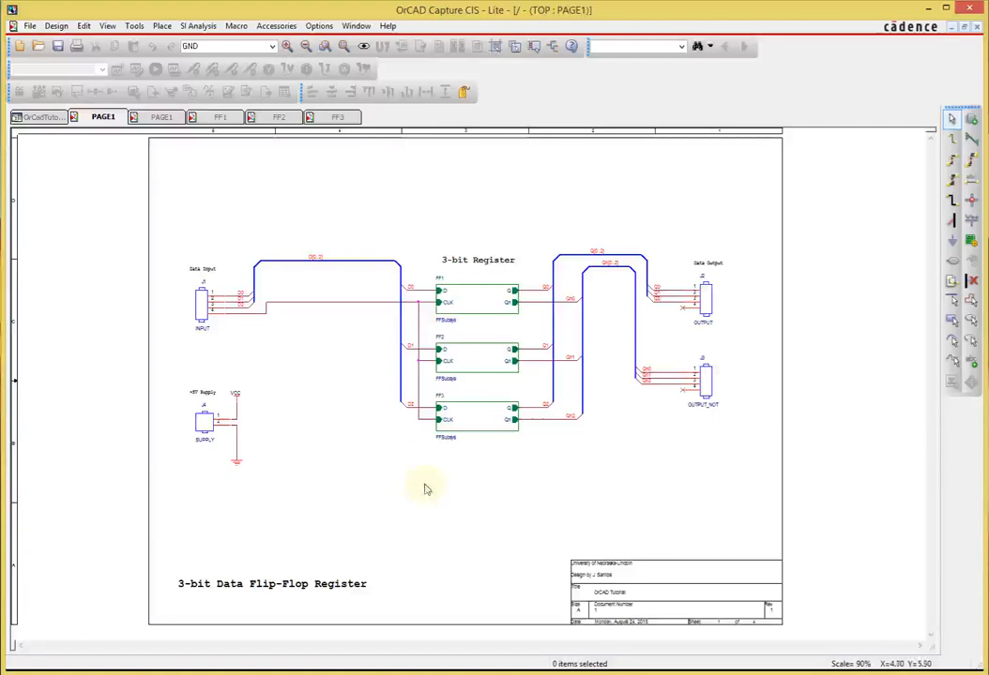
click(164, 673)
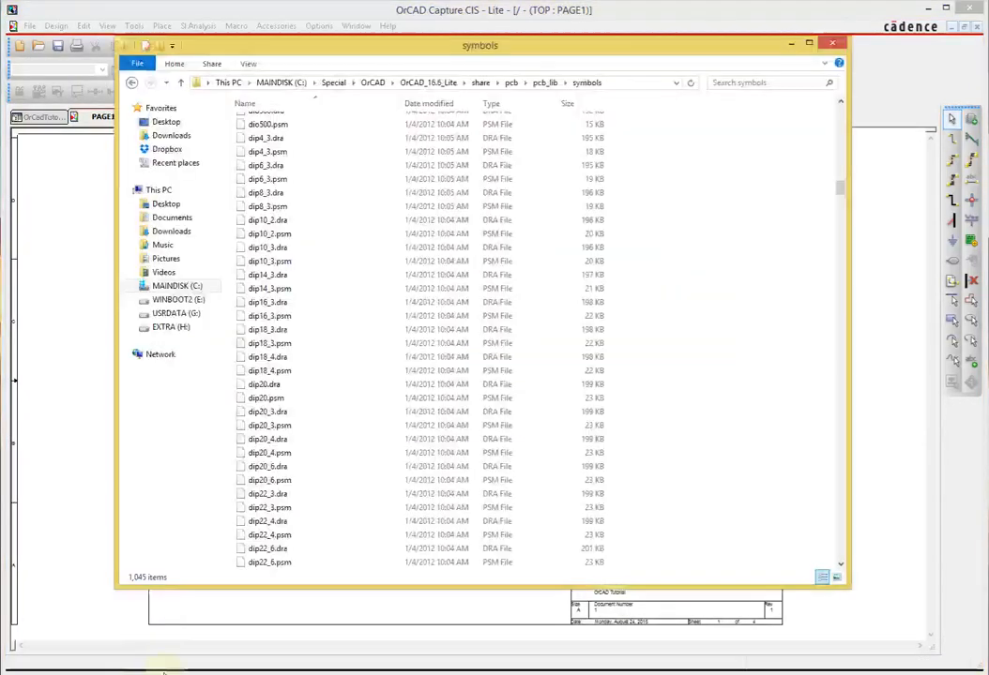
drag(841, 188, 859, 262)
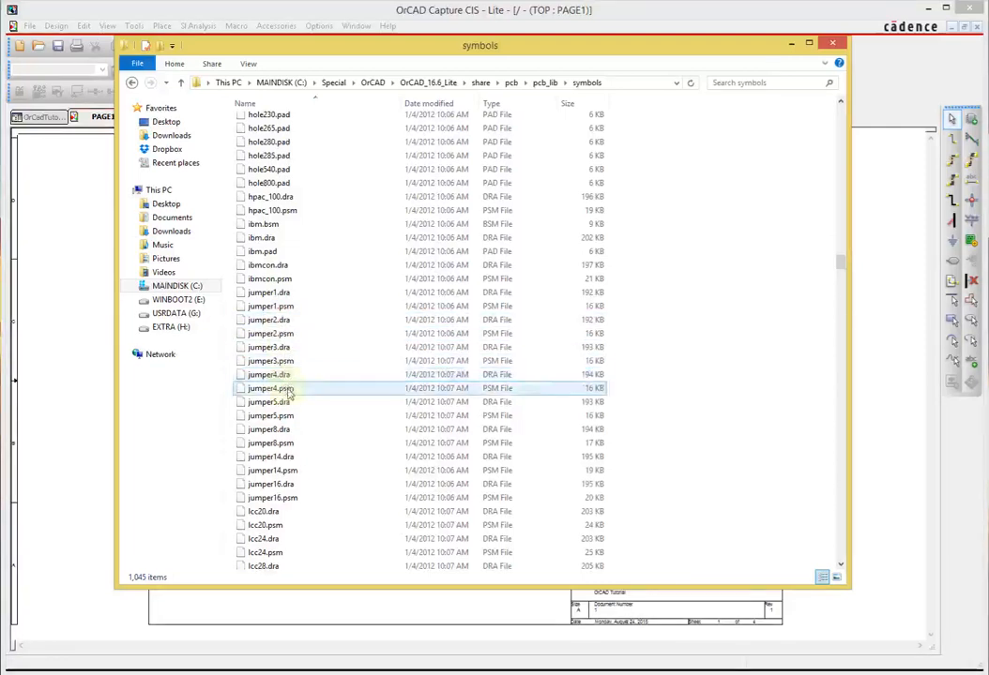
click(832, 42)
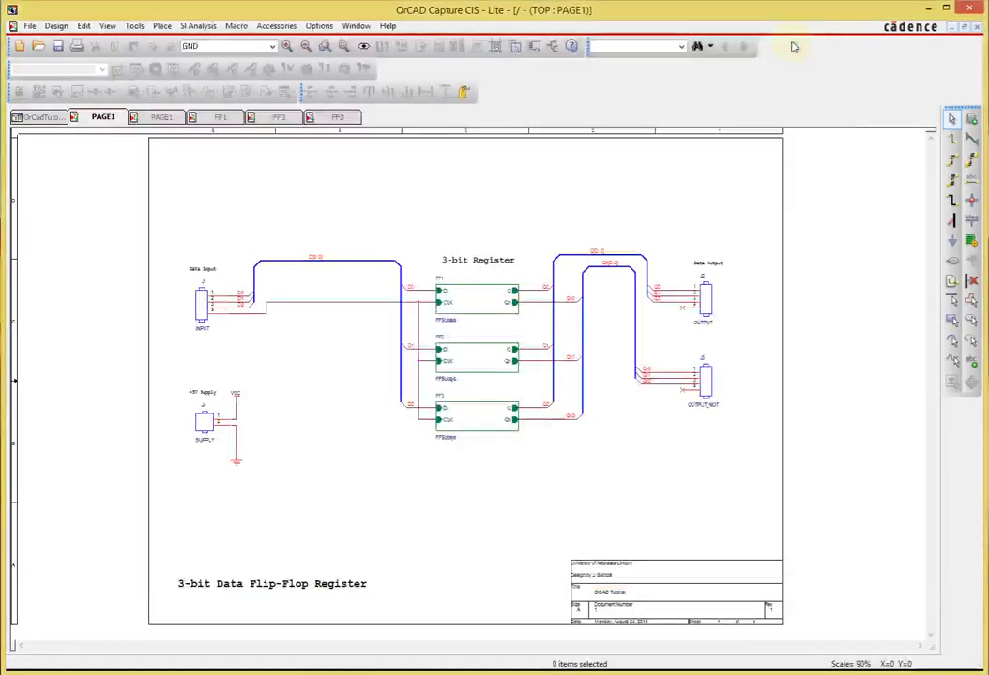
Switch to the temp.brd board in OrCAD PCB Designer, clear the selected DIP pin, and start manual placement
click(38, 117)
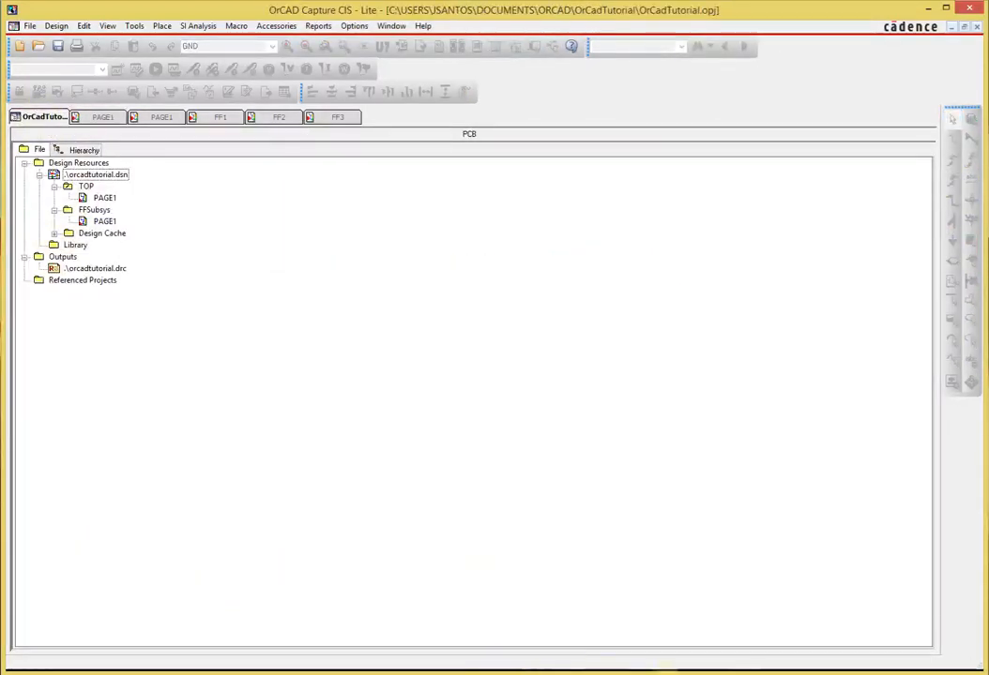
click(732, 671)
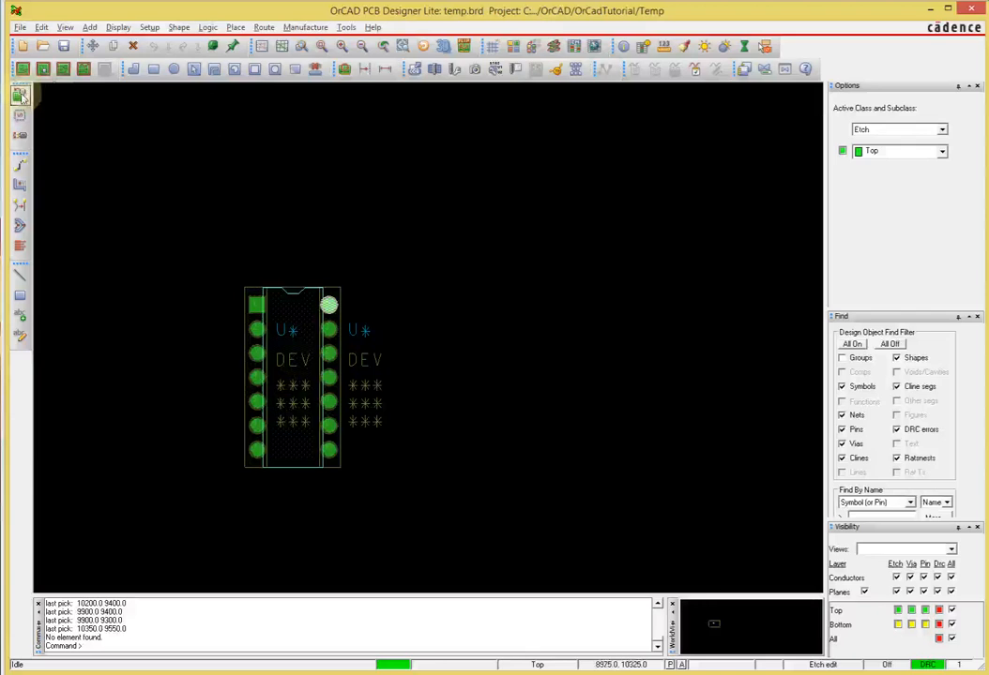
click(20, 95)
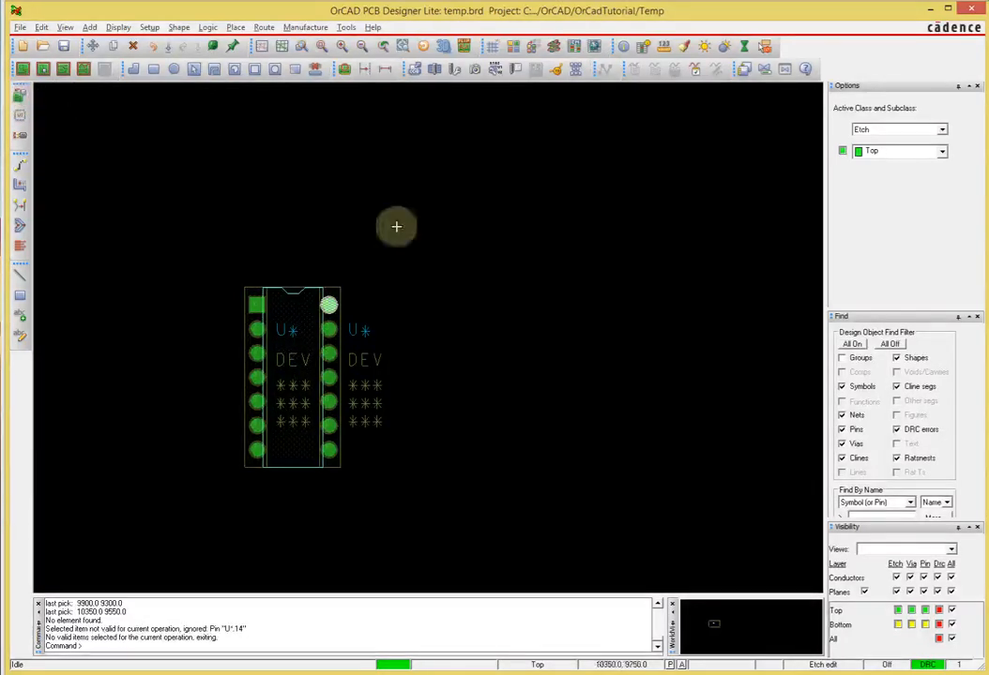
click(19, 98)
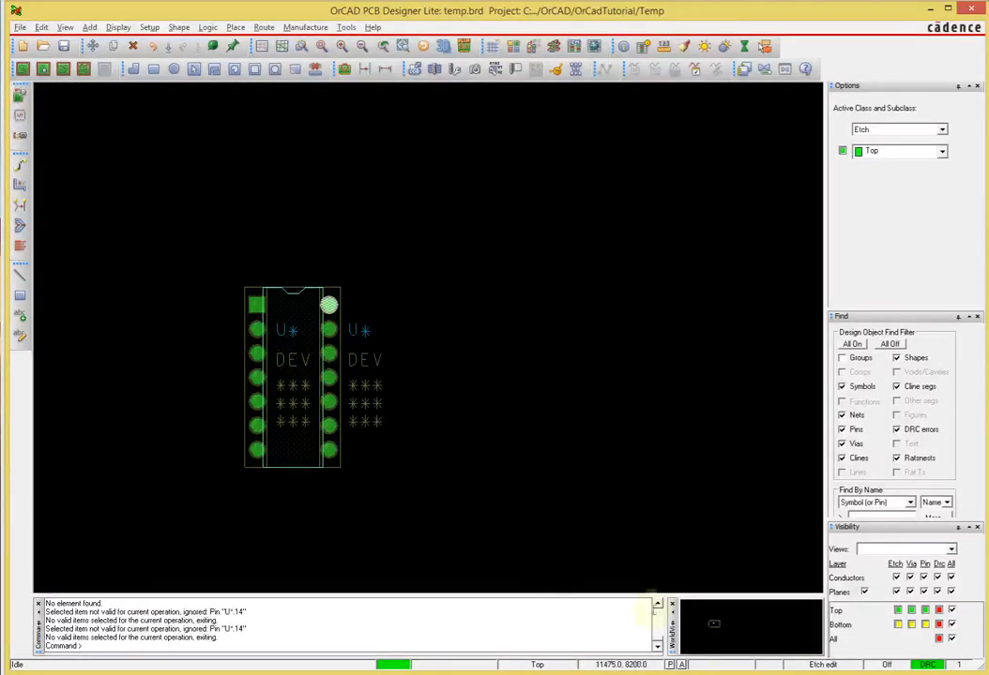
click(128, 399)
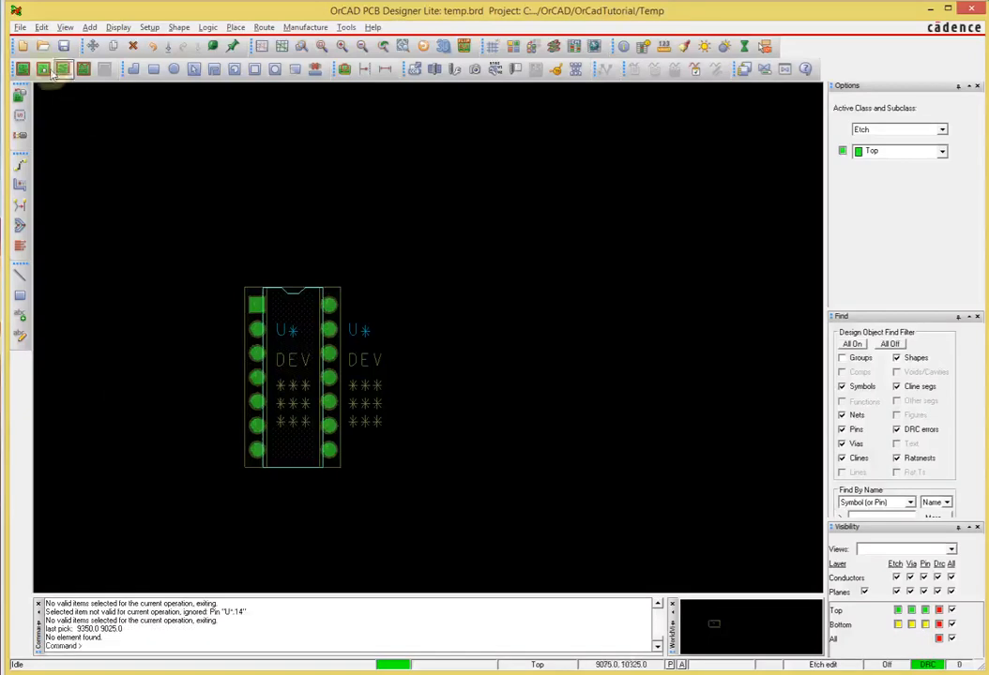
click(19, 96)
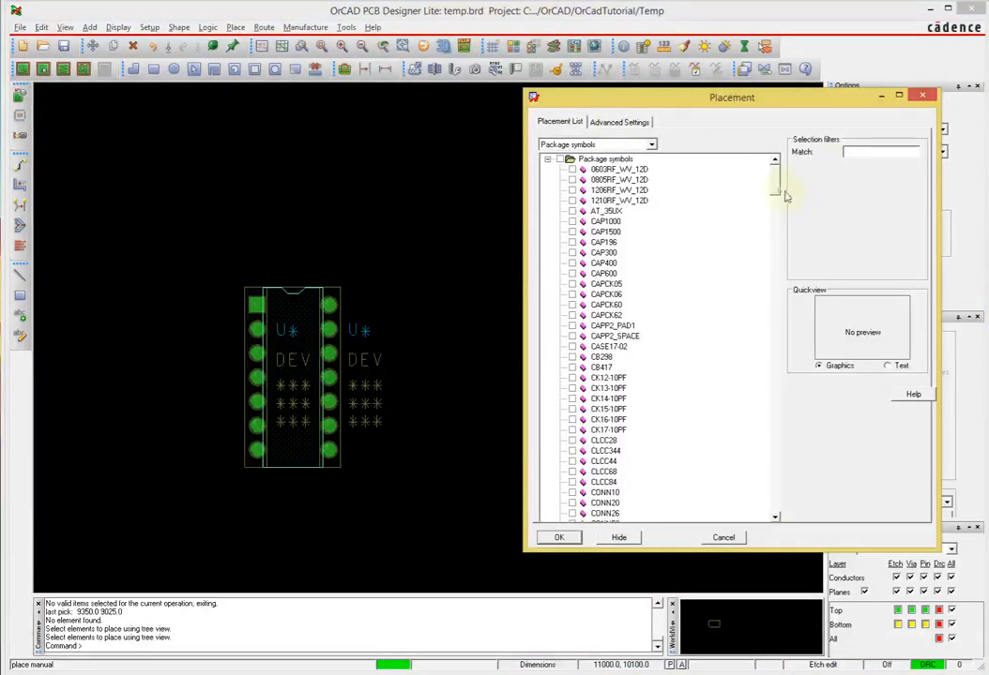
Place the JUMPER2 and JUMPER4 package symbols side by side above the DIP package and finish the placement
drag(774, 184, 777, 297)
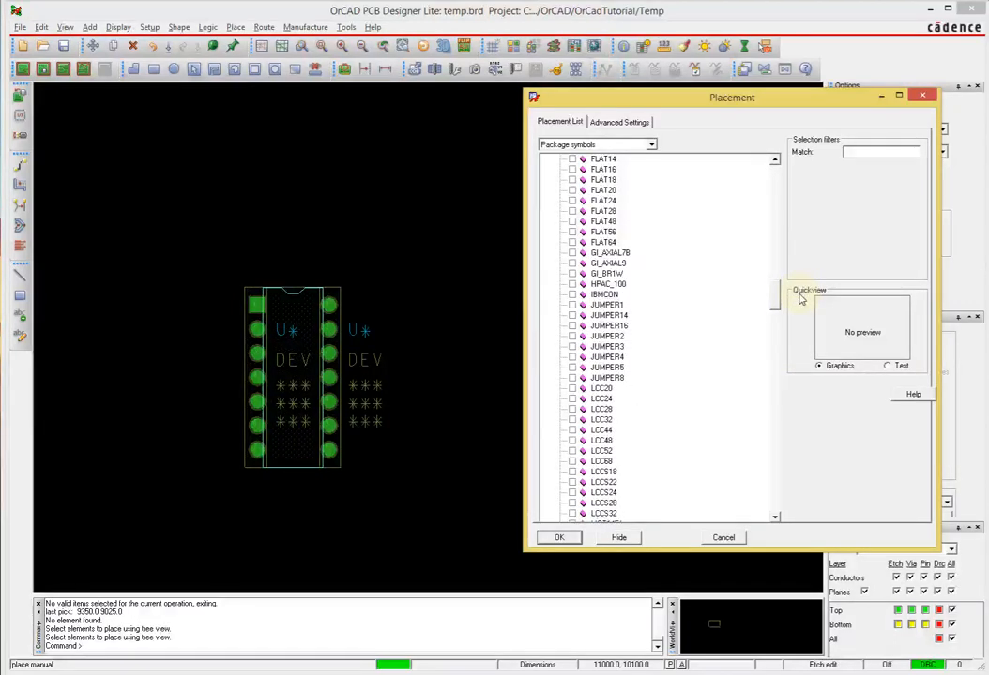
click(576, 338)
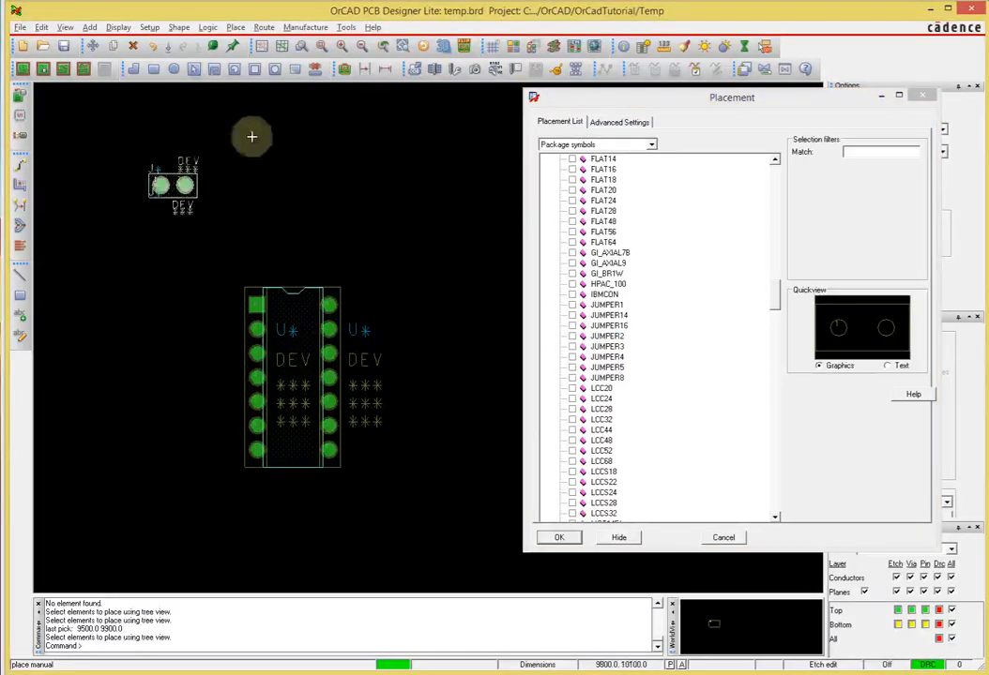
click(576, 359)
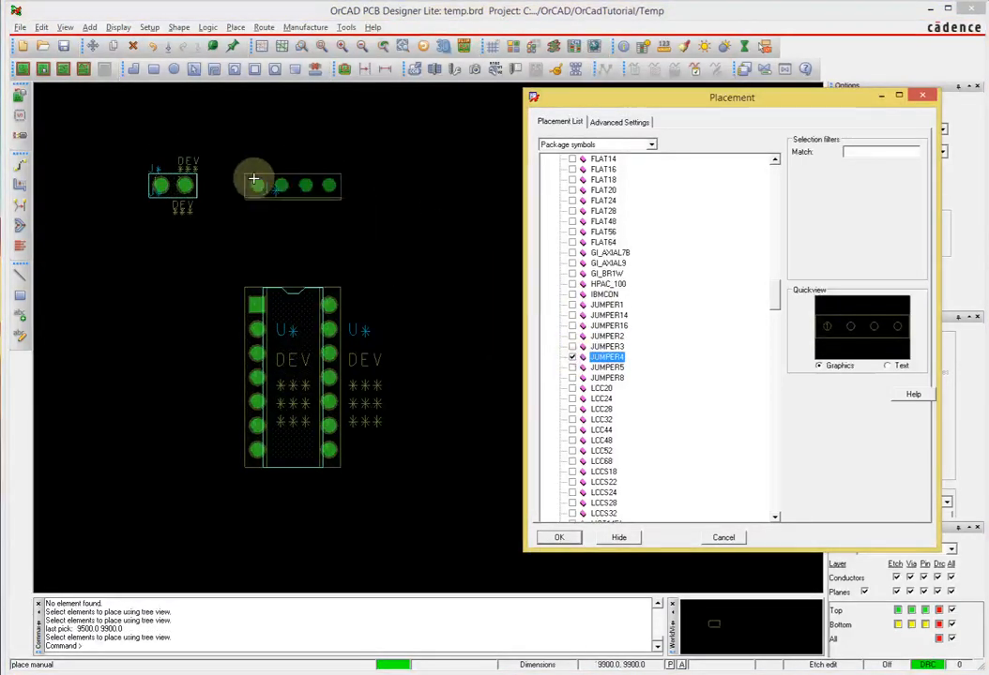
click(256, 185)
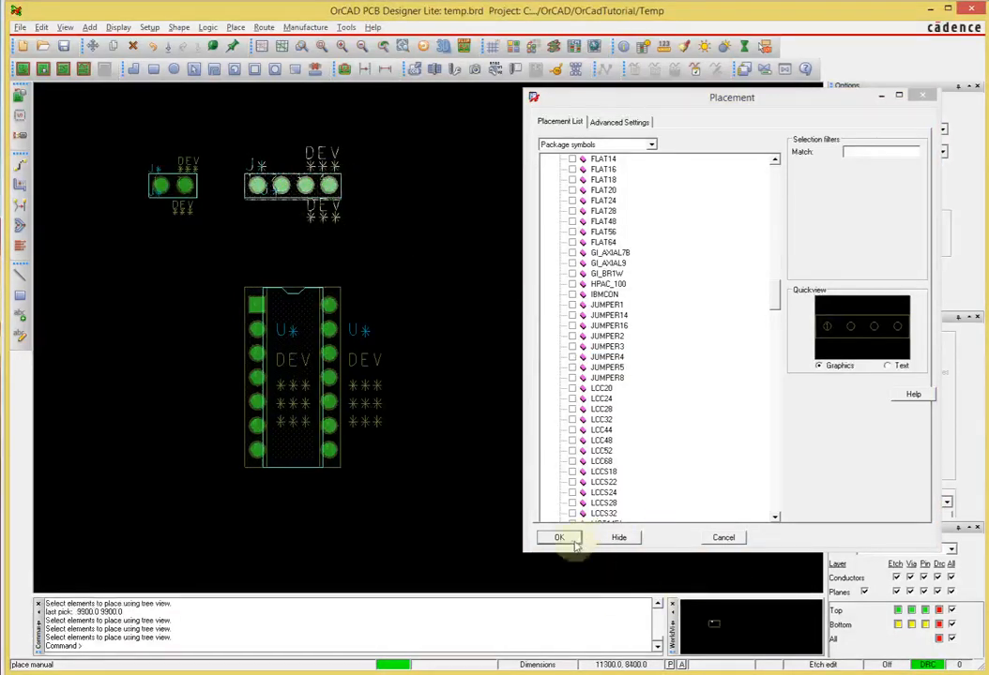
drag(775, 299, 802, 151)
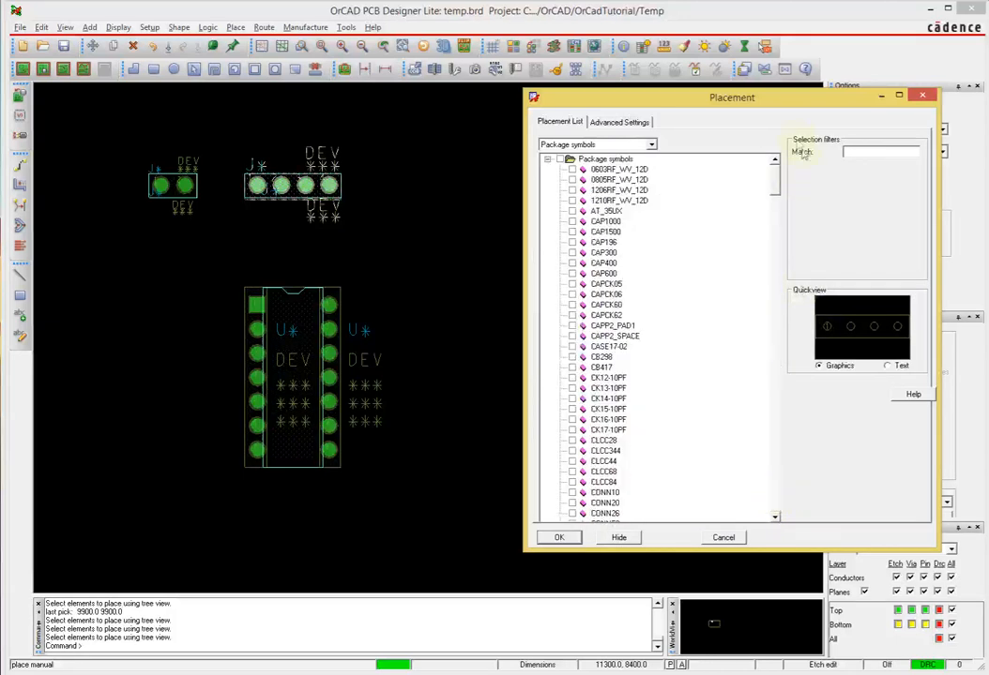
click(559, 537)
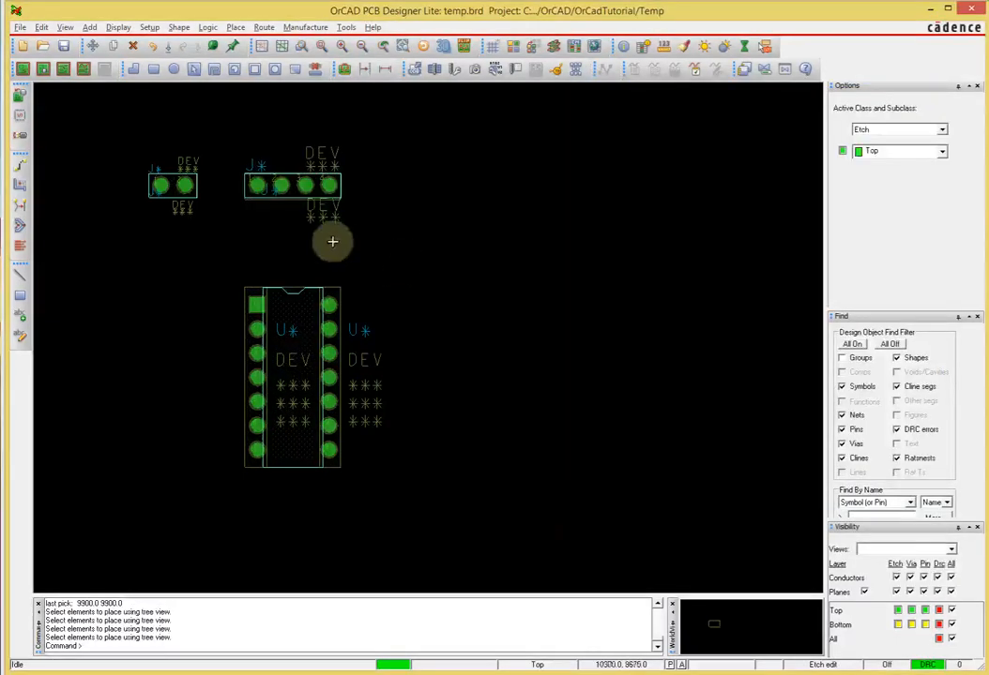
Examine the two jumper footprints up close and check the box header's dimension drawing in the browser
scroll(225, 206, up, 2)
mouse_move(225, 207)
middle_down()
mouse_move(220, 194)
mouse_move(226, 207)
middle_up()
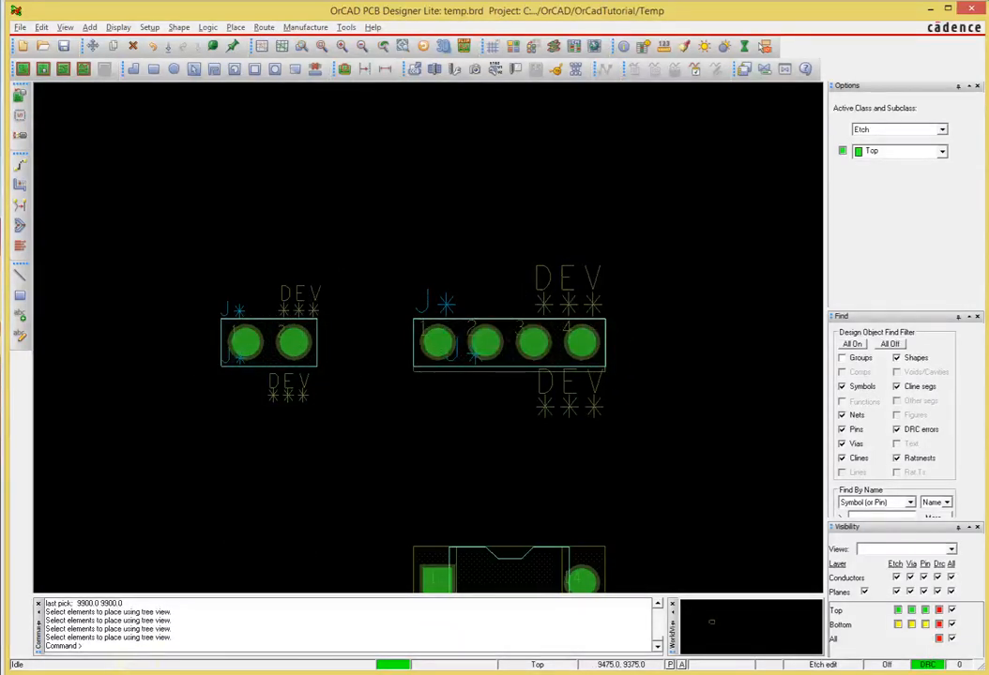
key(alt+Tab)
click(200, 22)
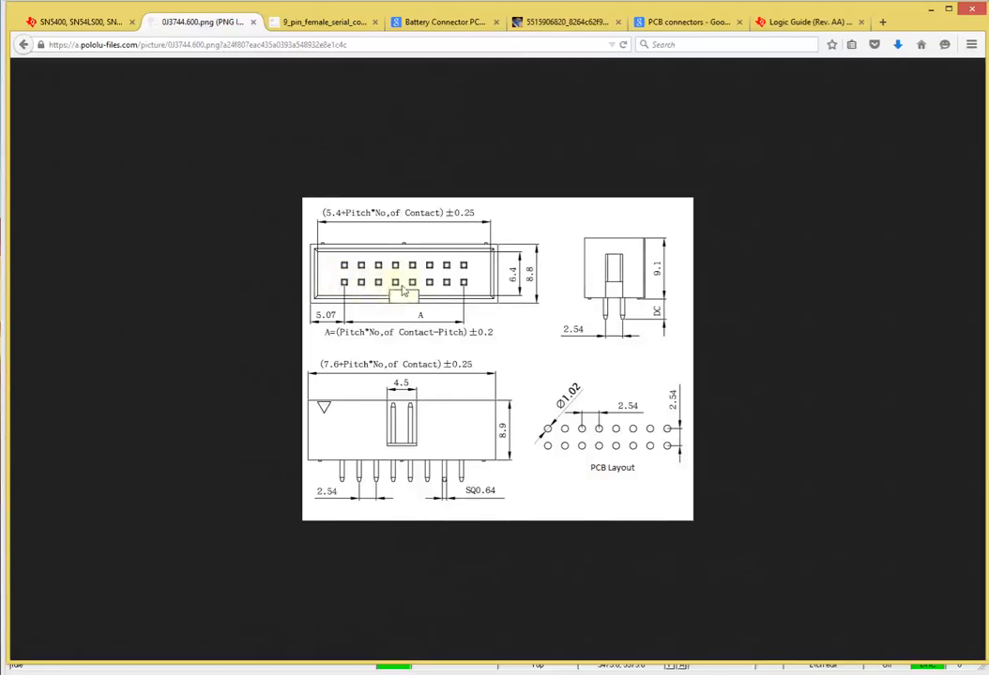
click(931, 10)
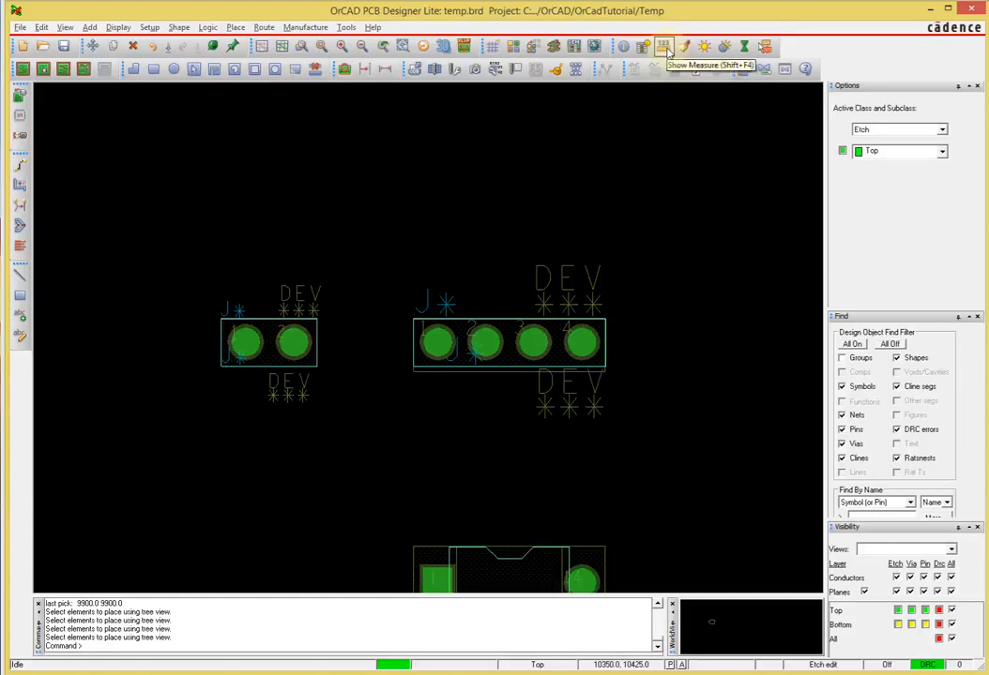
Measure the pin-to-pin spacing of the two-pin jumper and of the first two pins of the four-pin jumper
click(663, 47)
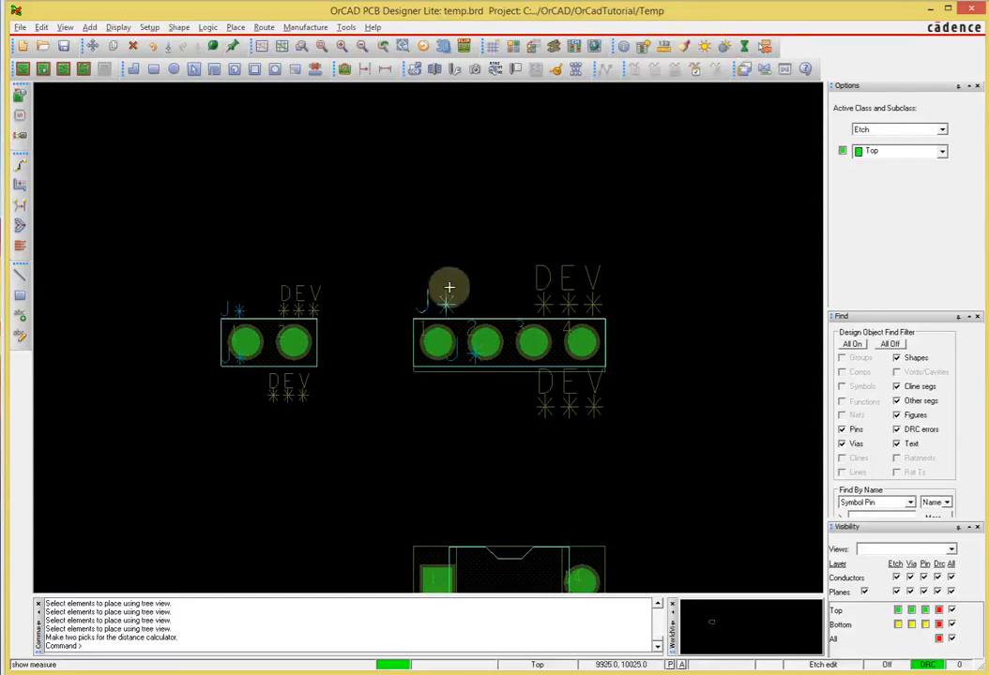
click(244, 341)
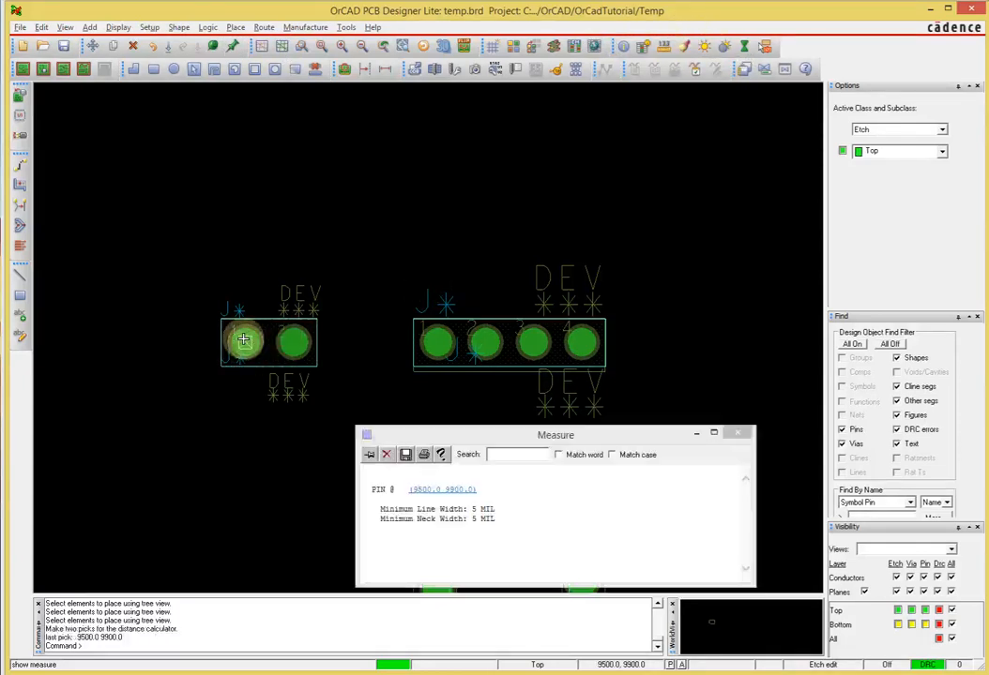
click(293, 343)
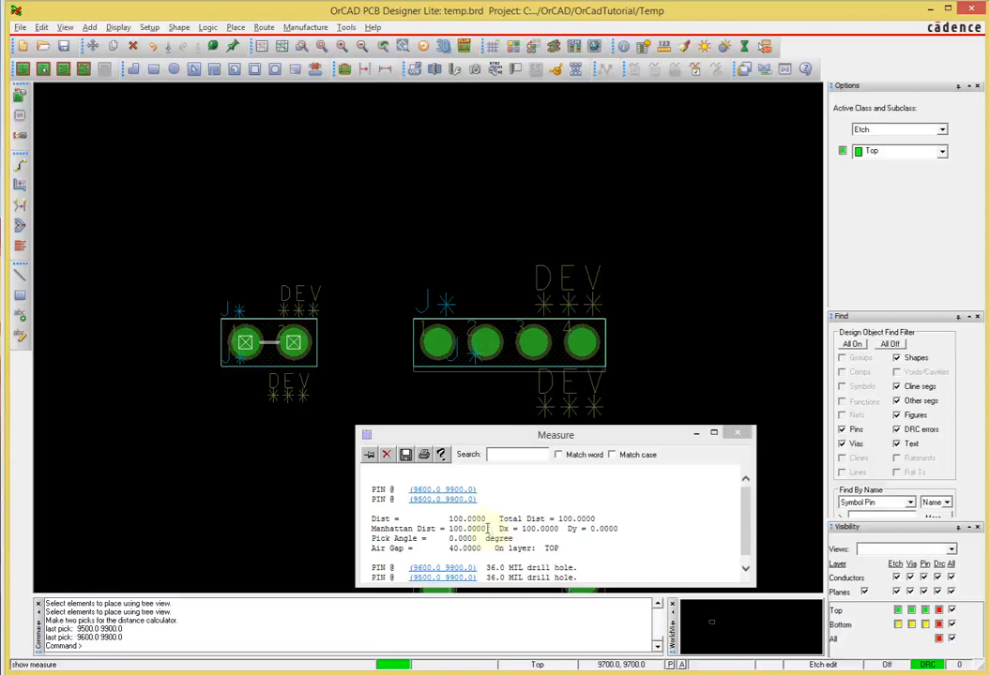
click(450, 342)
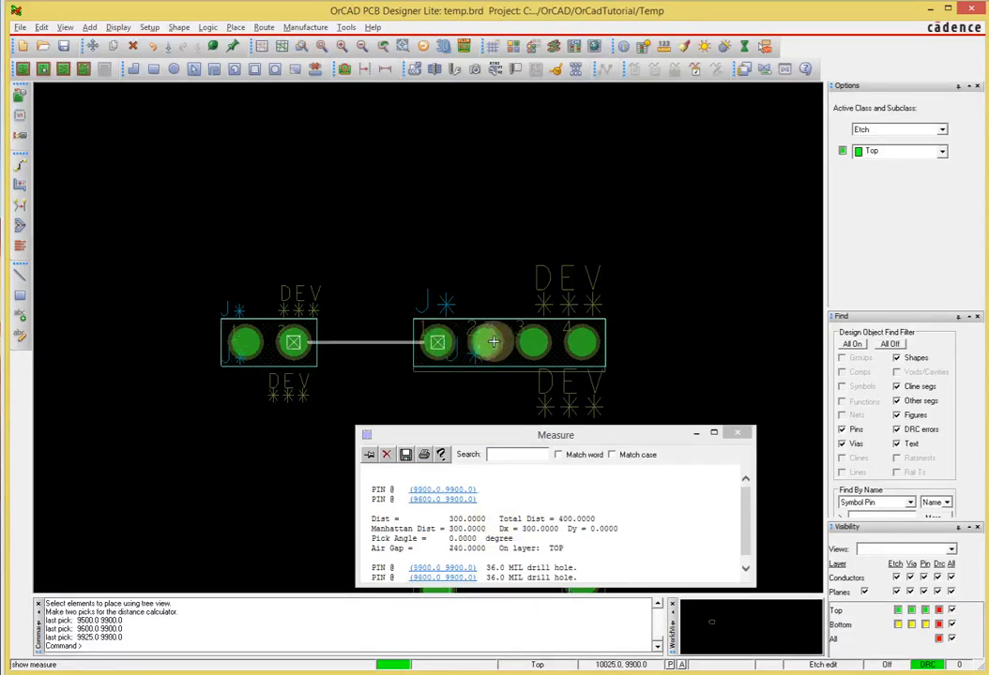
click(493, 343)
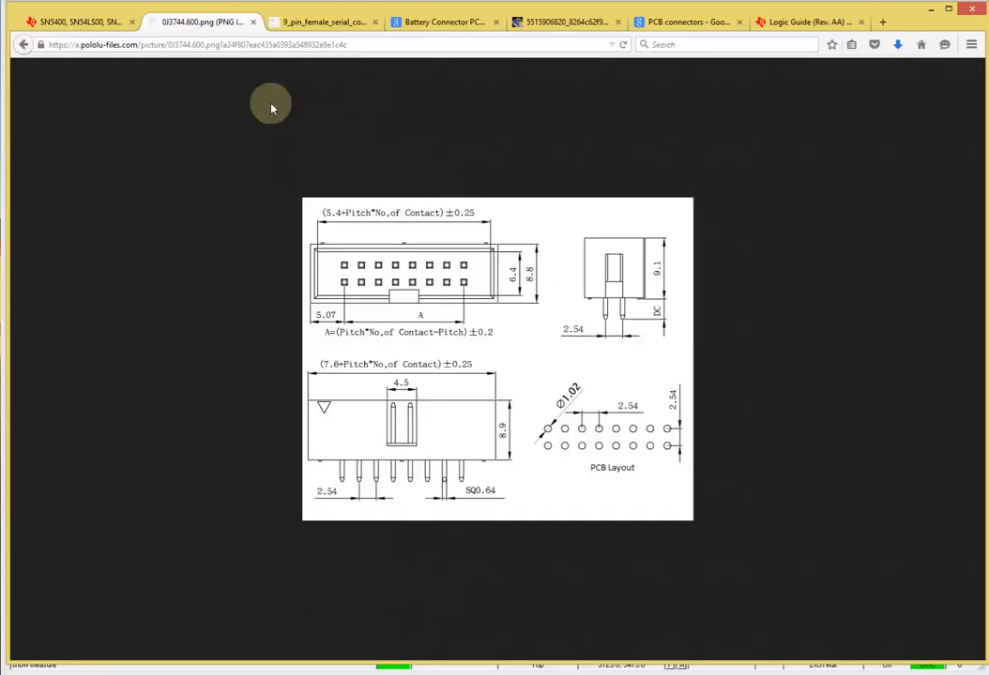
Look through the 9-pin serial connector drawing, the battery connector search page, and the Mouser catalog photo in the browser
click(319, 23)
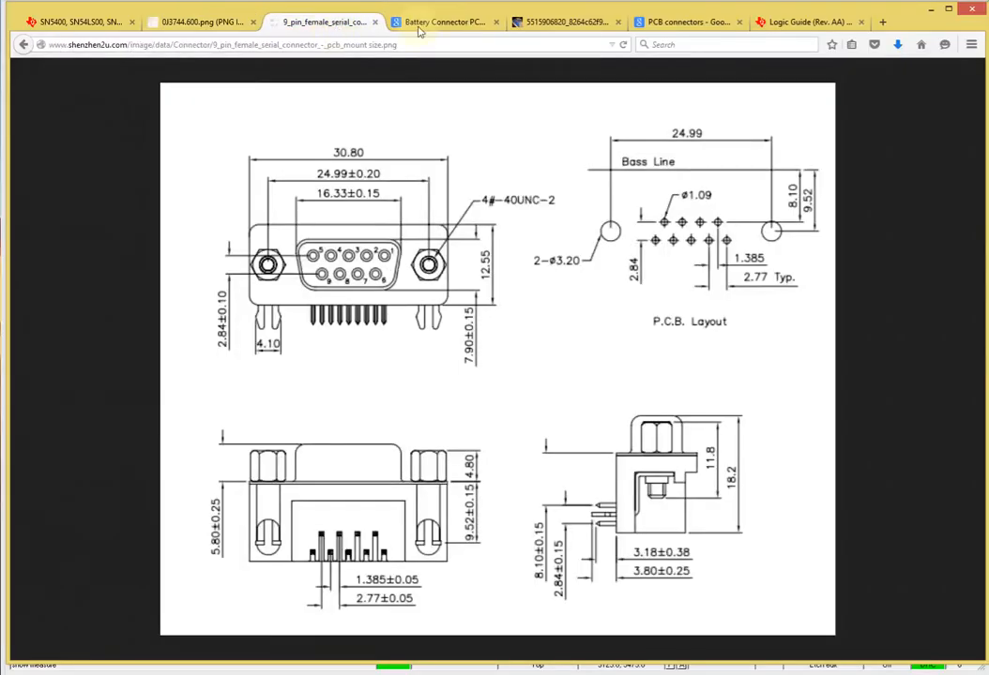
click(450, 25)
click(547, 29)
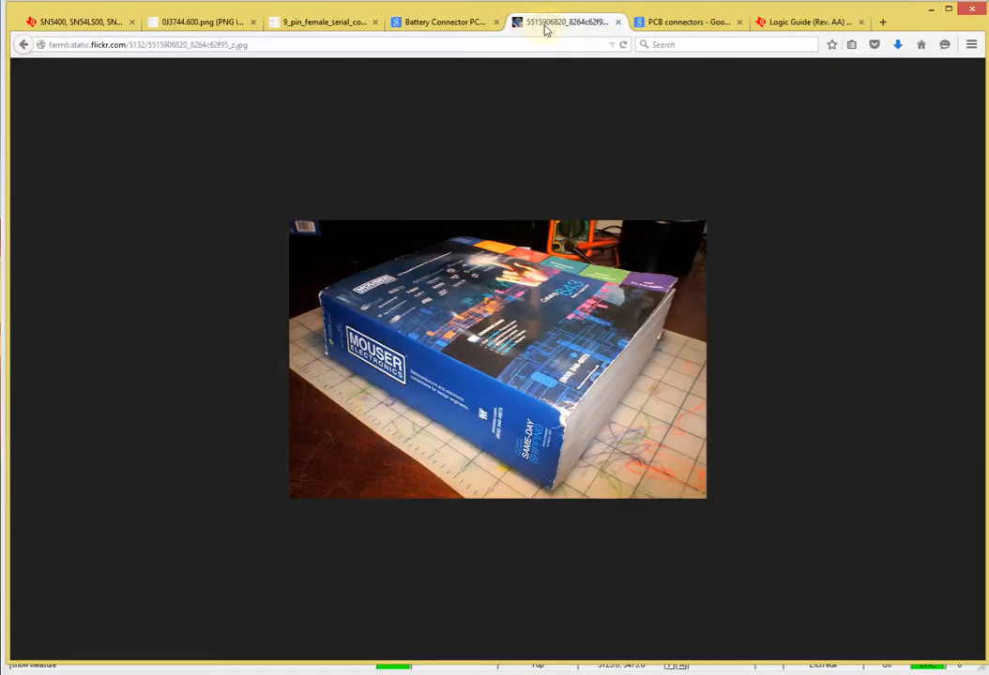
click(451, 24)
click(563, 23)
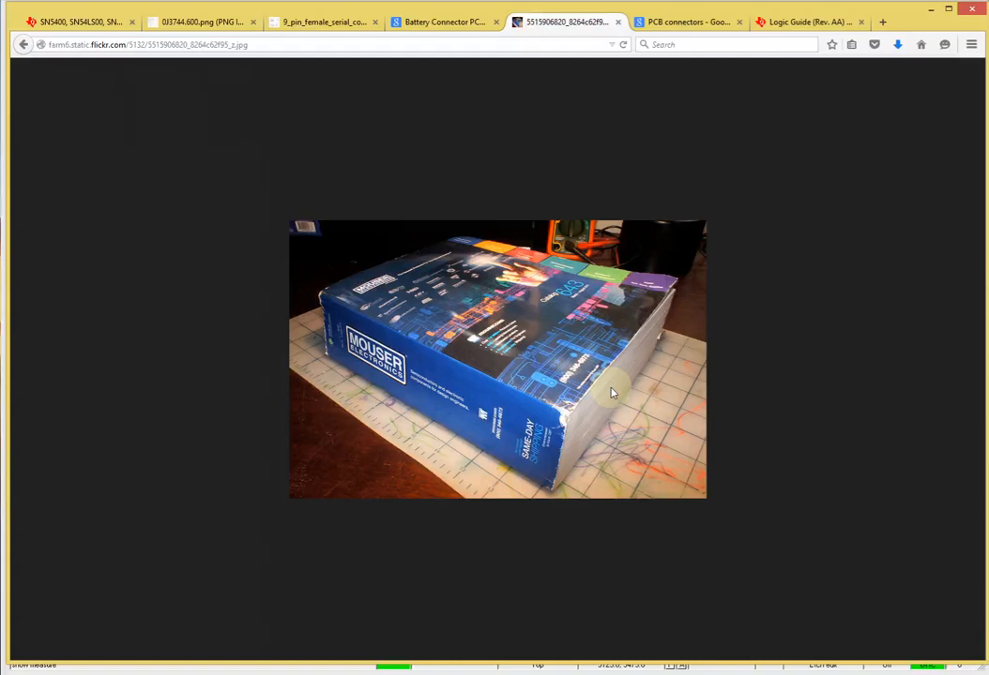
Replace the PCB connectors image search with one for "PCB headers"
click(645, 22)
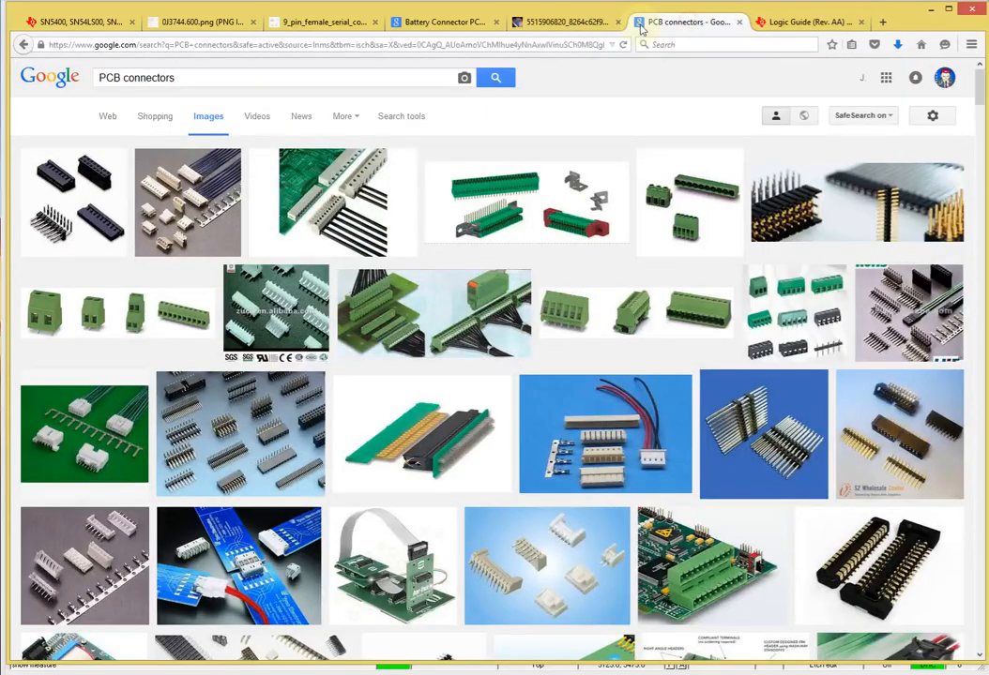
triple_click(227, 77)
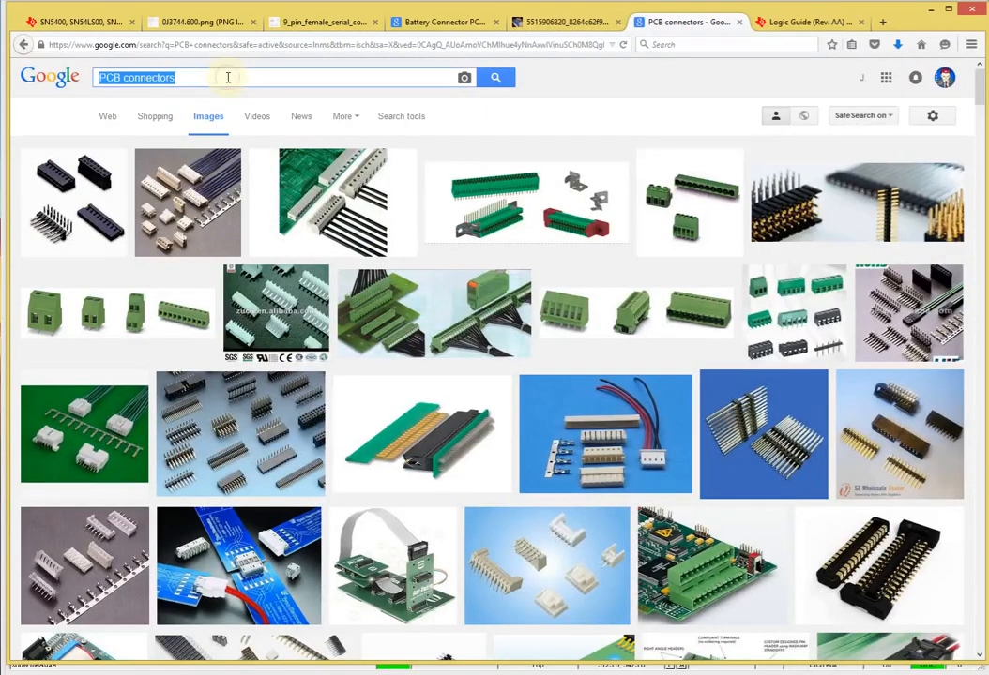
text(PCB)
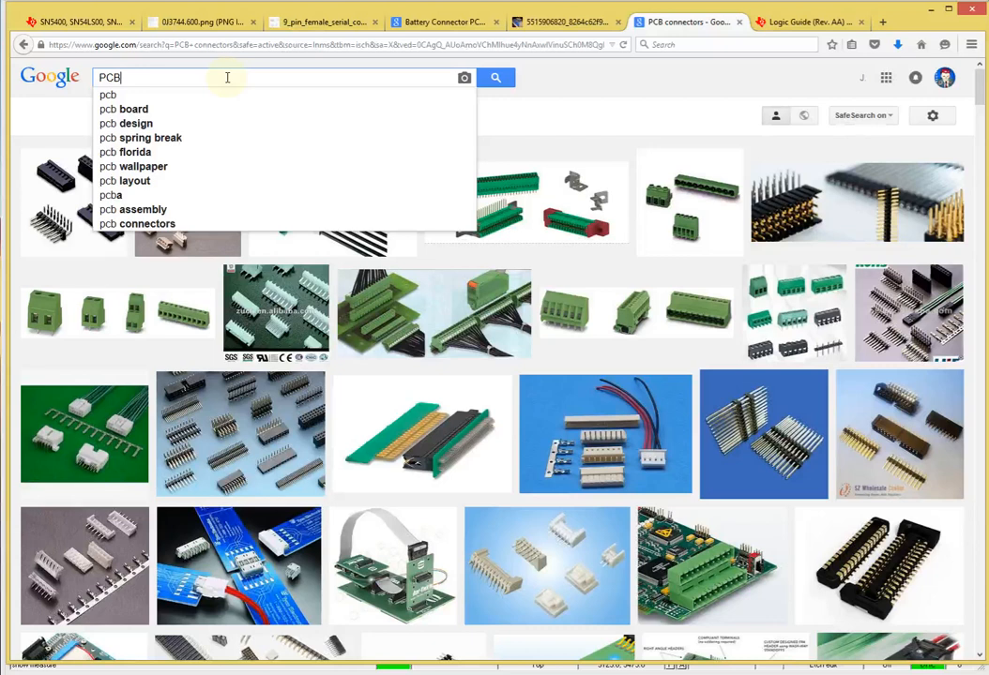
text( headers)
key(Return)
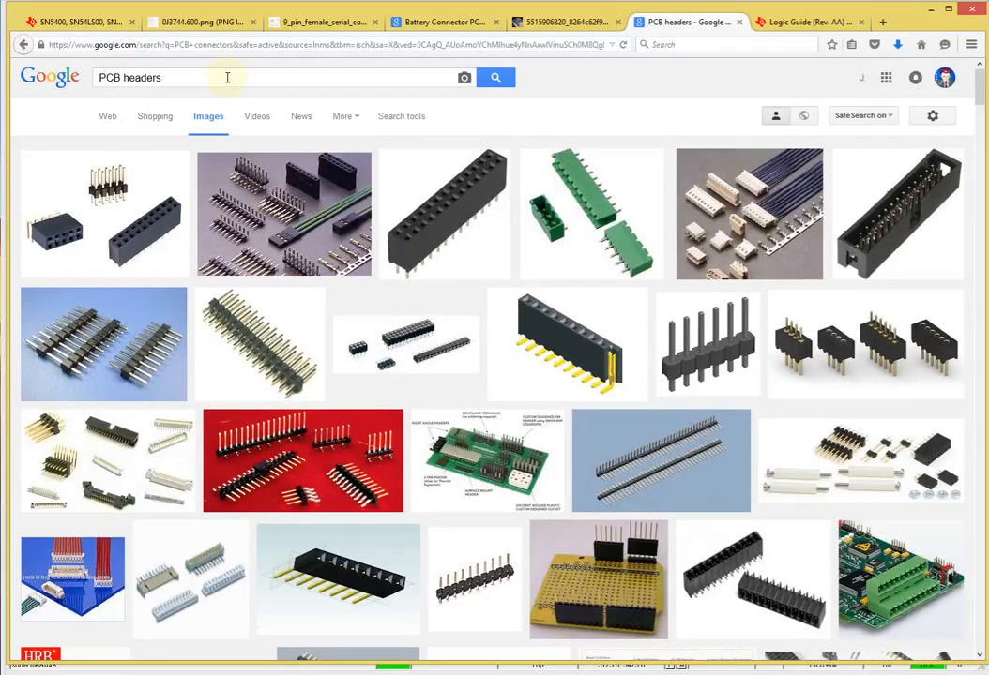
View the male pin header photo at full size and examine a female header among its related images
click(147, 348)
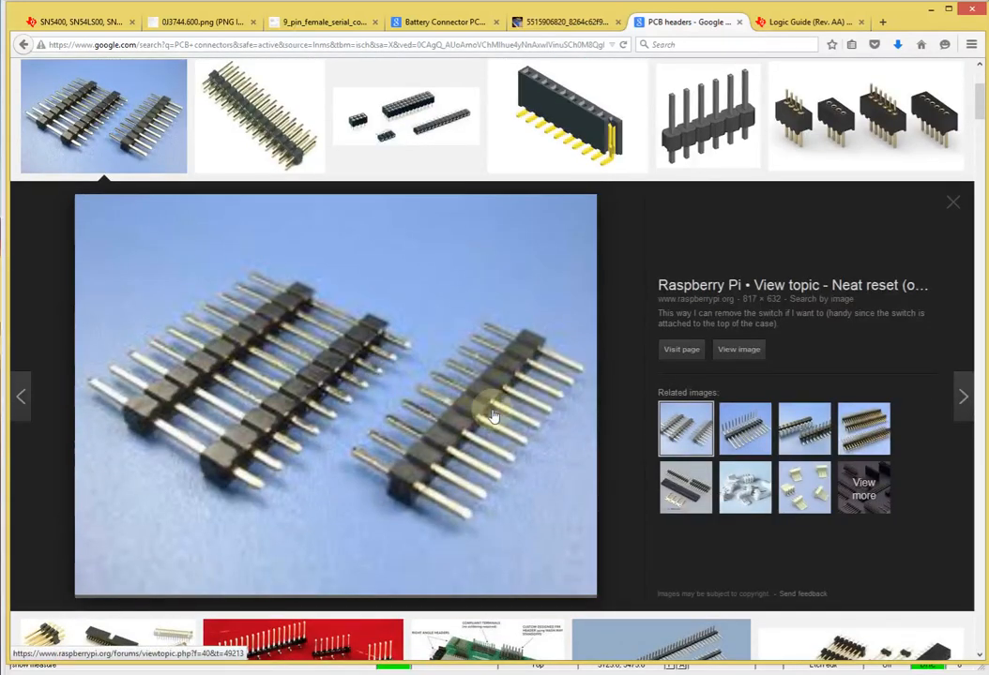
click(738, 352)
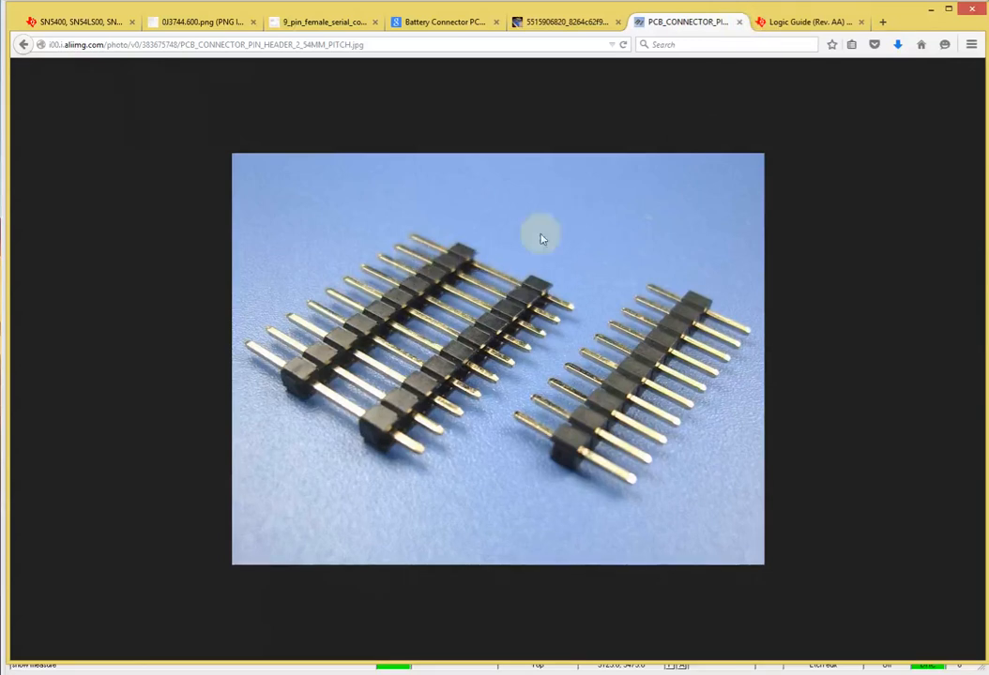
click(24, 45)
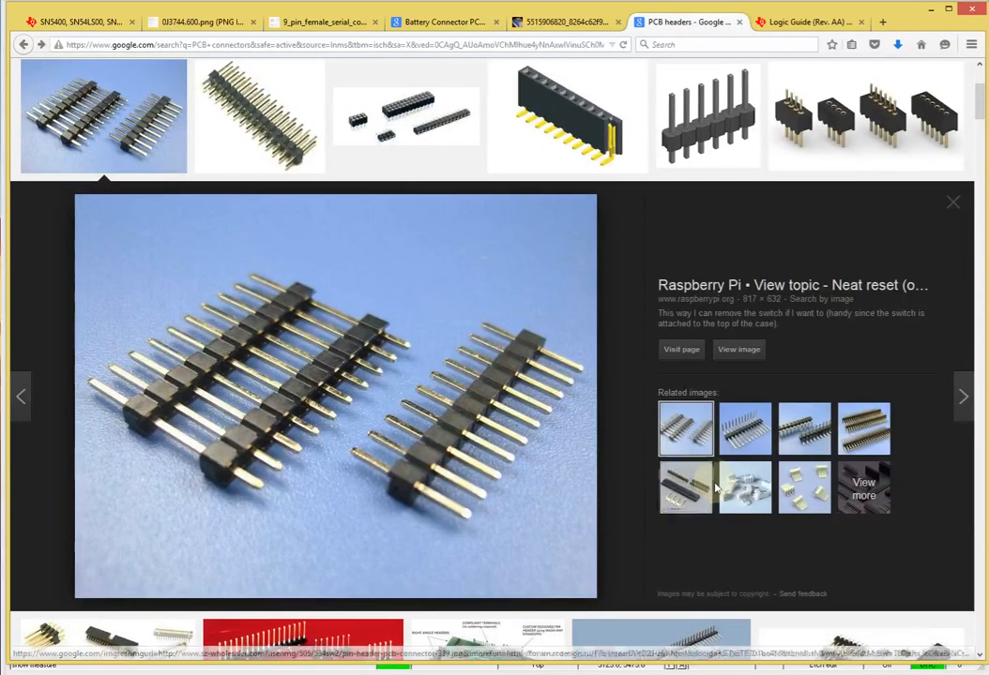
click(861, 490)
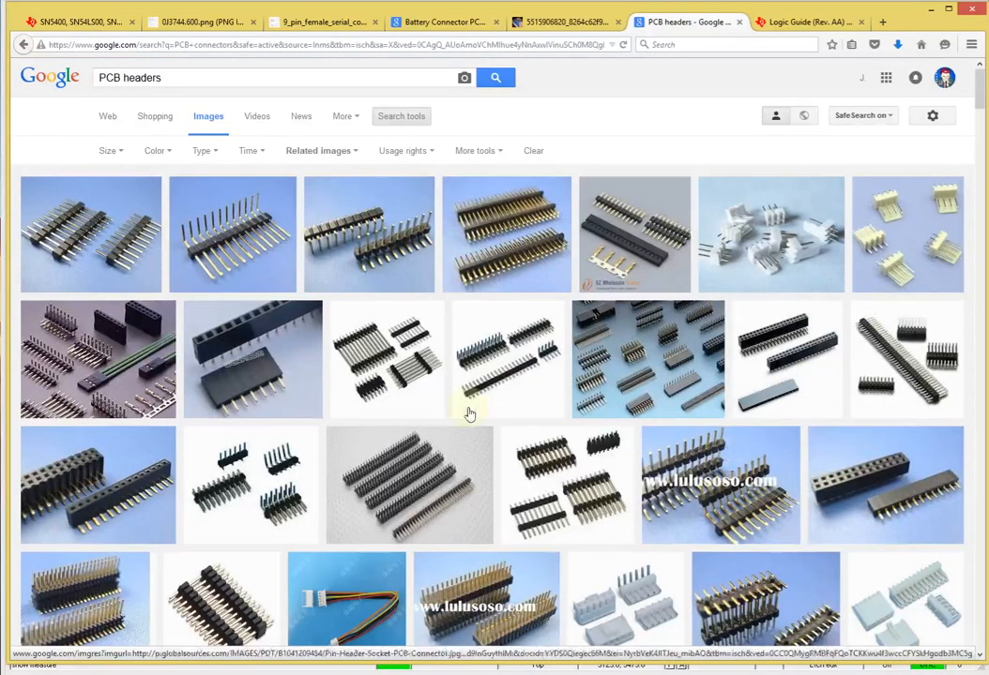
click(283, 375)
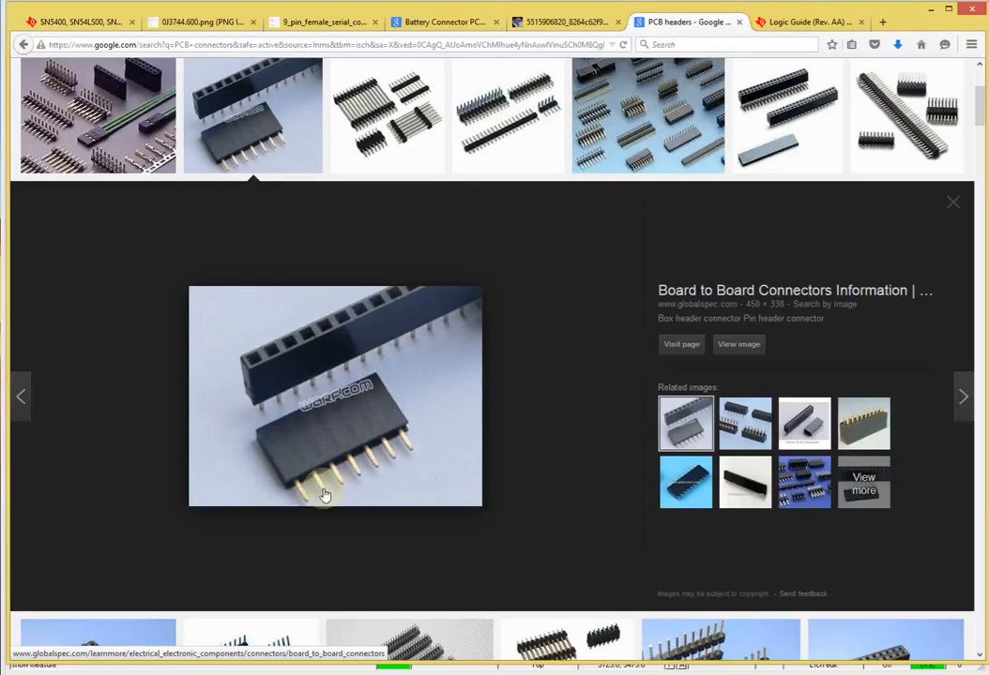
click(954, 203)
Look up the conversion of the header drawing's 0.64 mm pin size to mils in a temporary browser tab
click(171, 23)
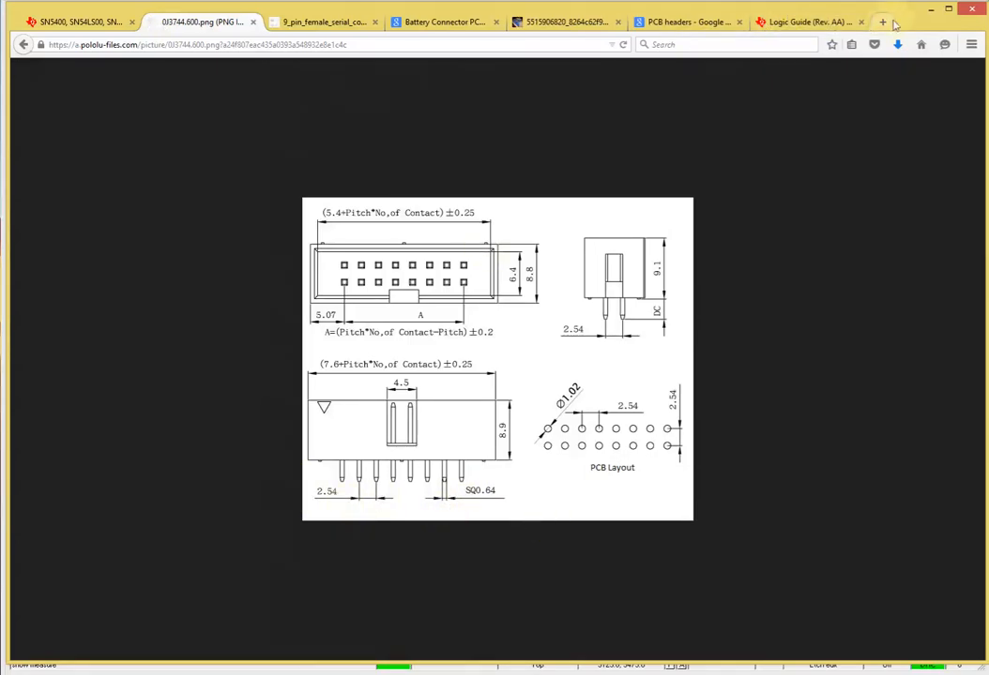
key(ctrl+t)
click(418, 98)
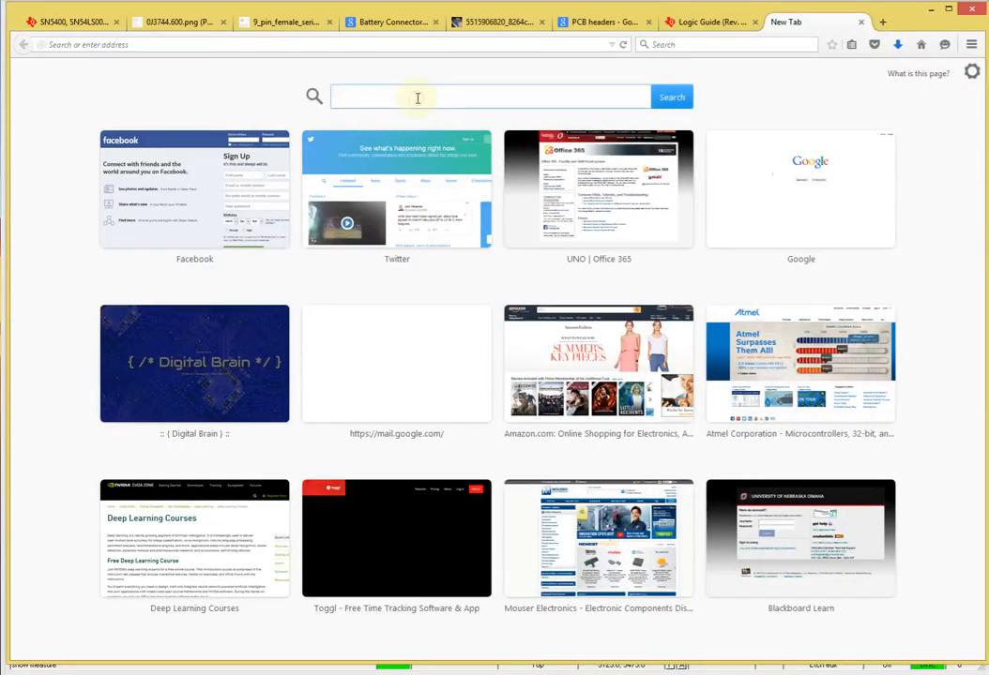
text(0.64mm to mils)
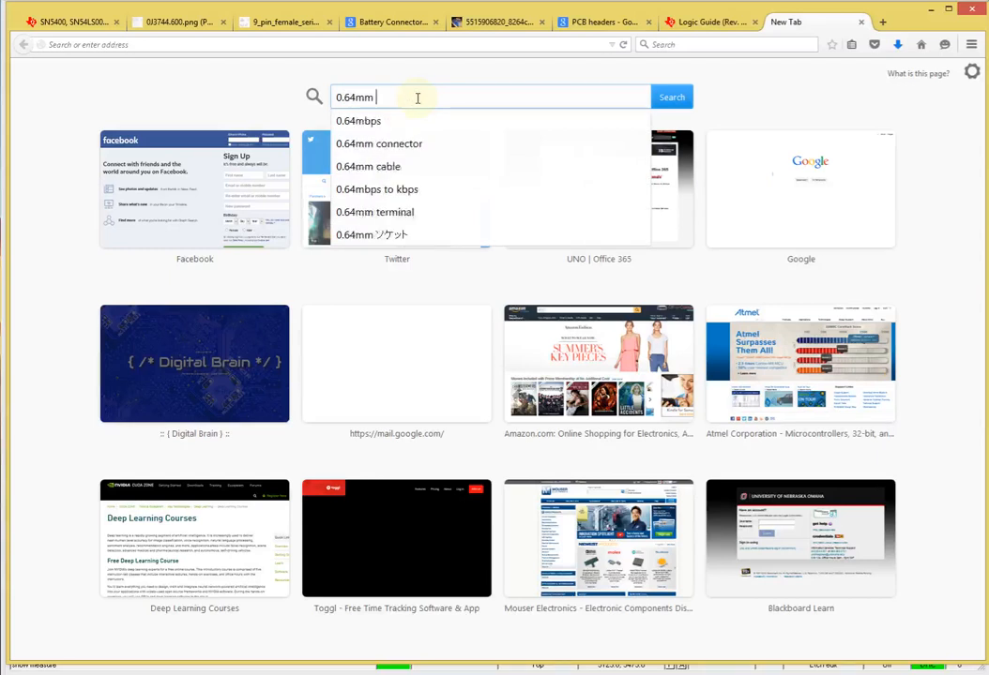
key(Return)
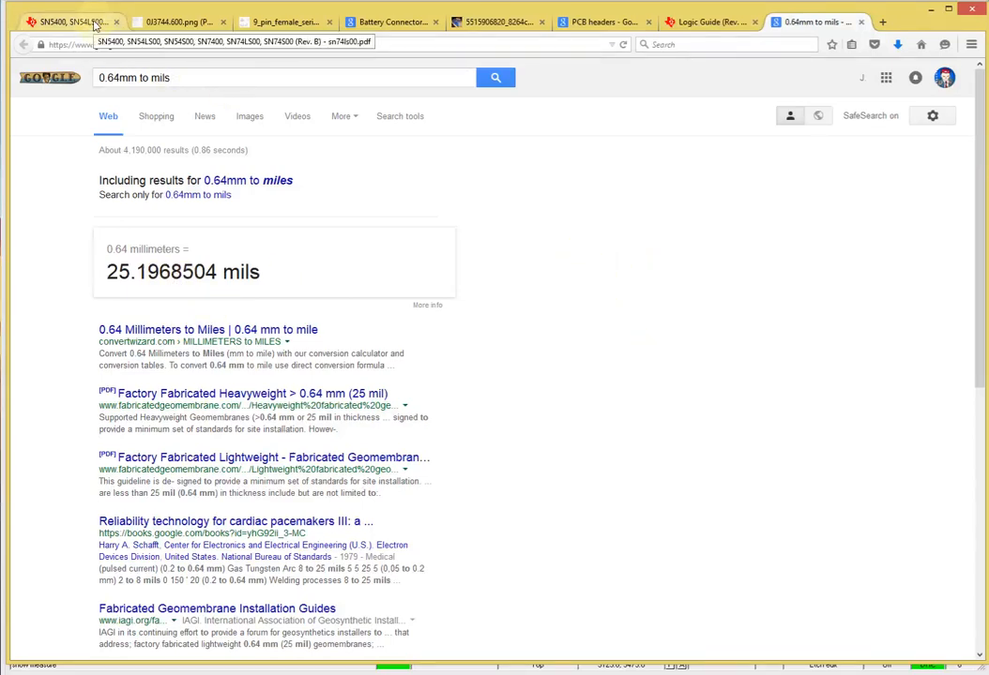
click(859, 22)
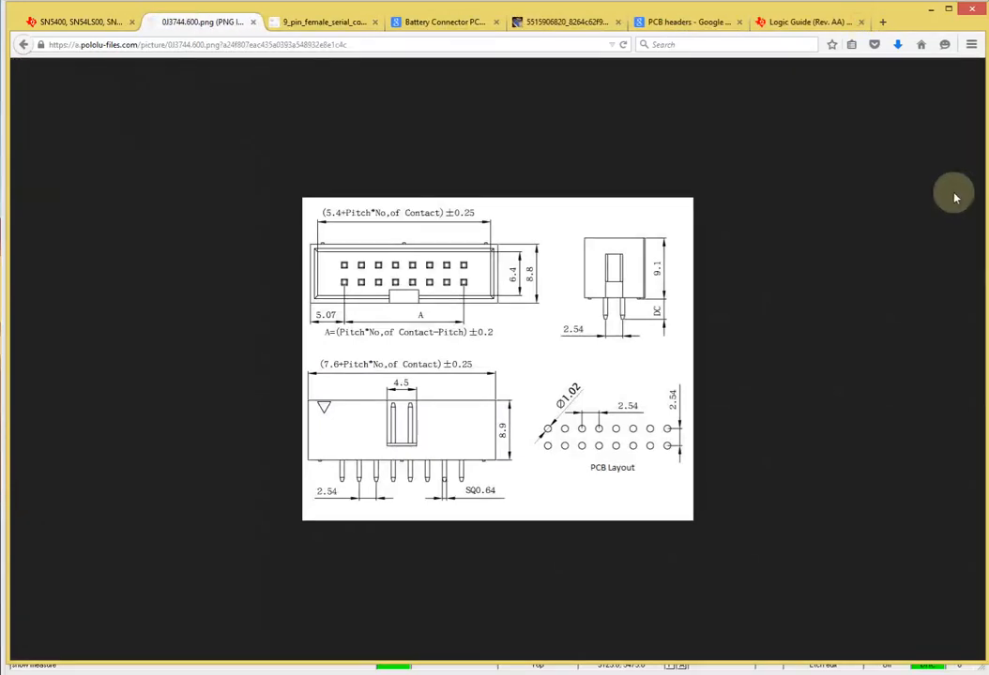
Dismiss the browser and board measurement, switch to OrCAD Capture, and open the properties of connectors J1 to J4 on the TOP schematic page together
click(931, 10)
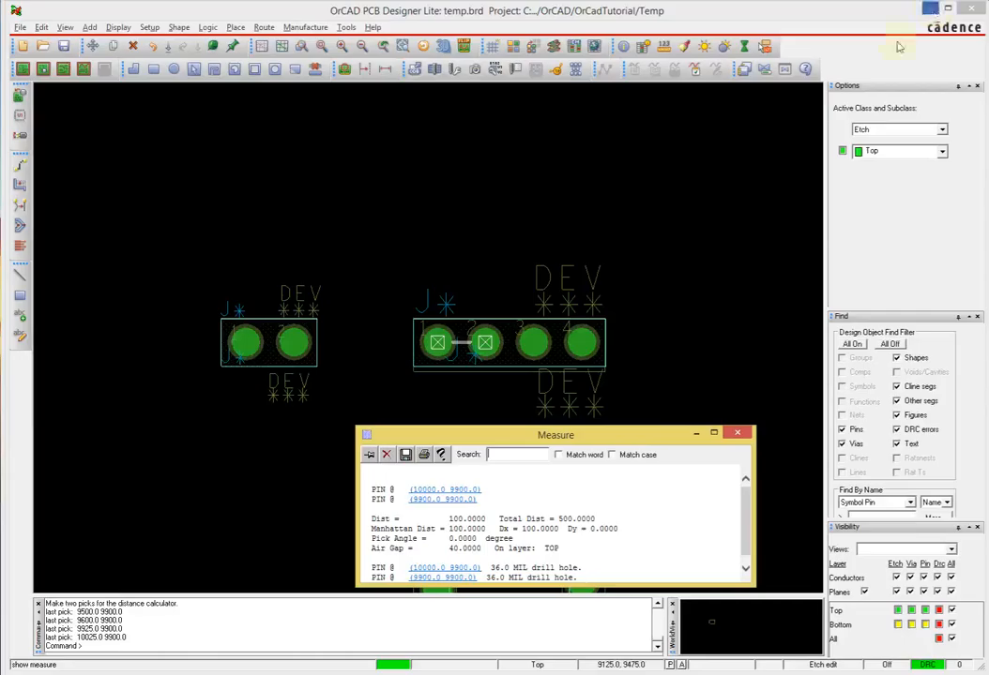
click(737, 433)
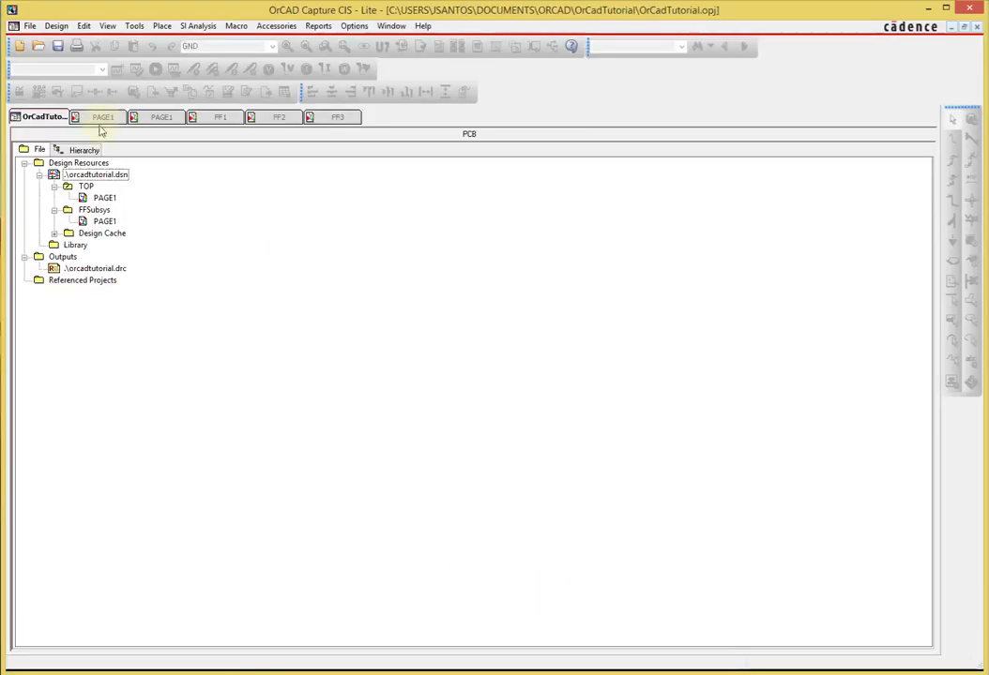
click(100, 116)
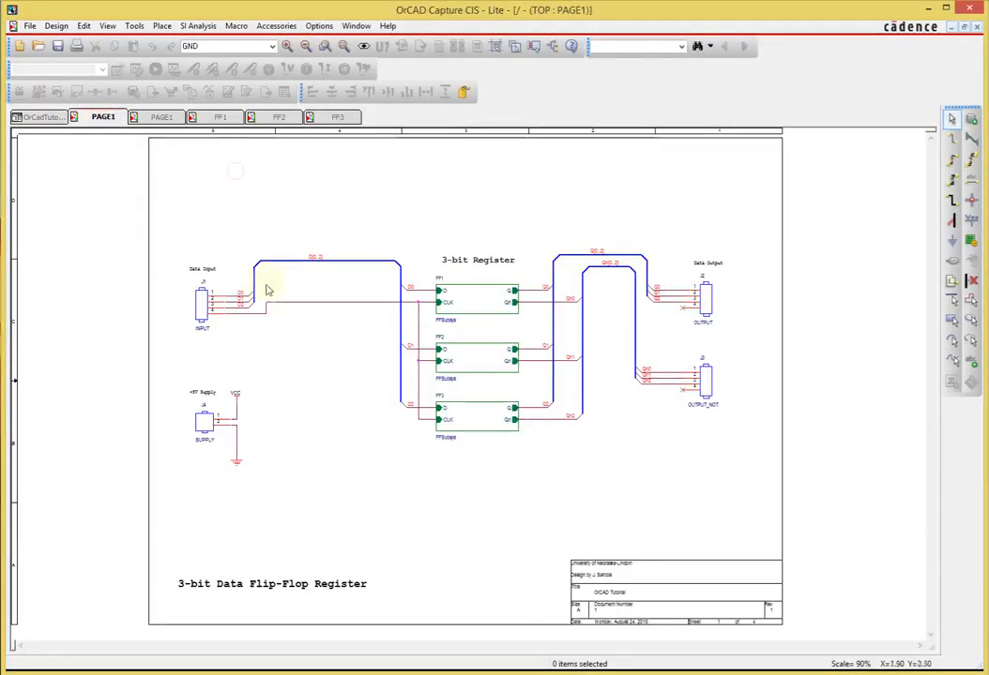
click(199, 300)
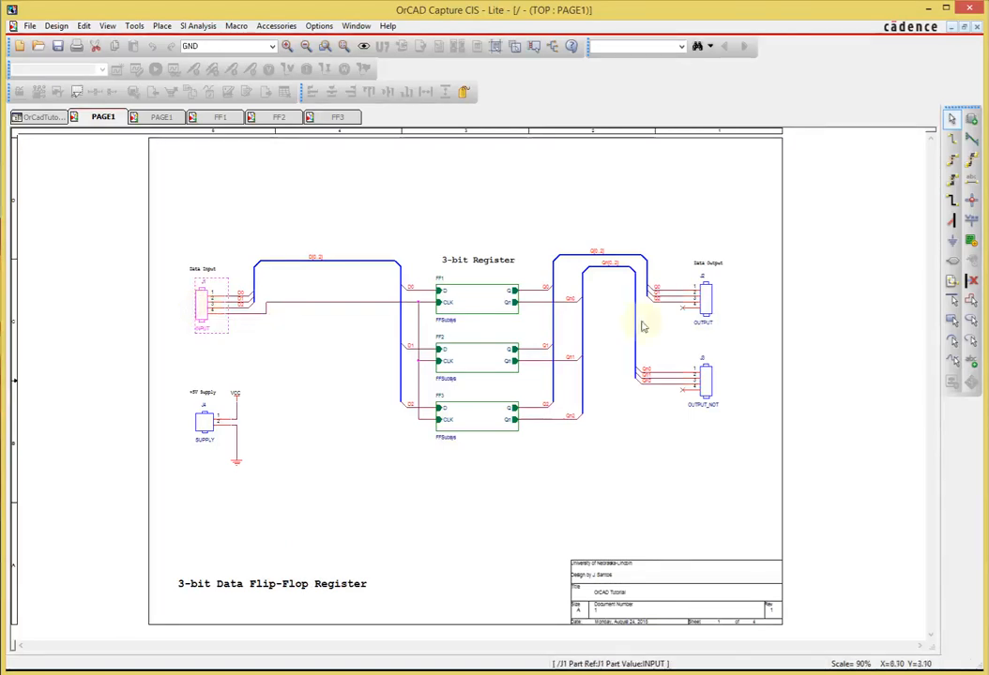
ctrl+click(206, 413)
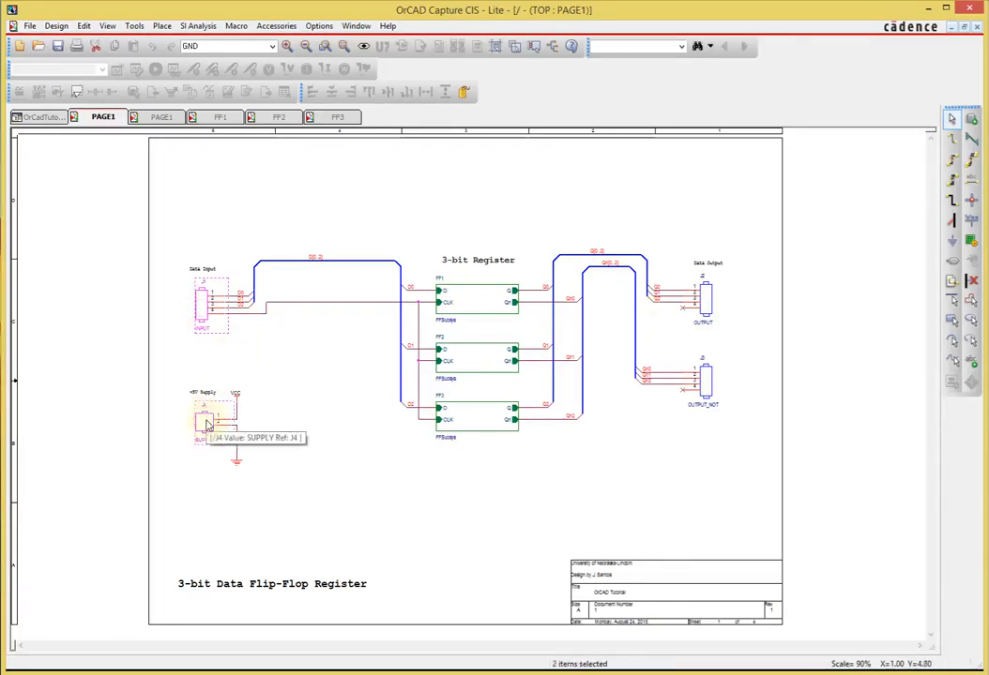
ctrl+click(704, 305)
ctrl+click(706, 378)
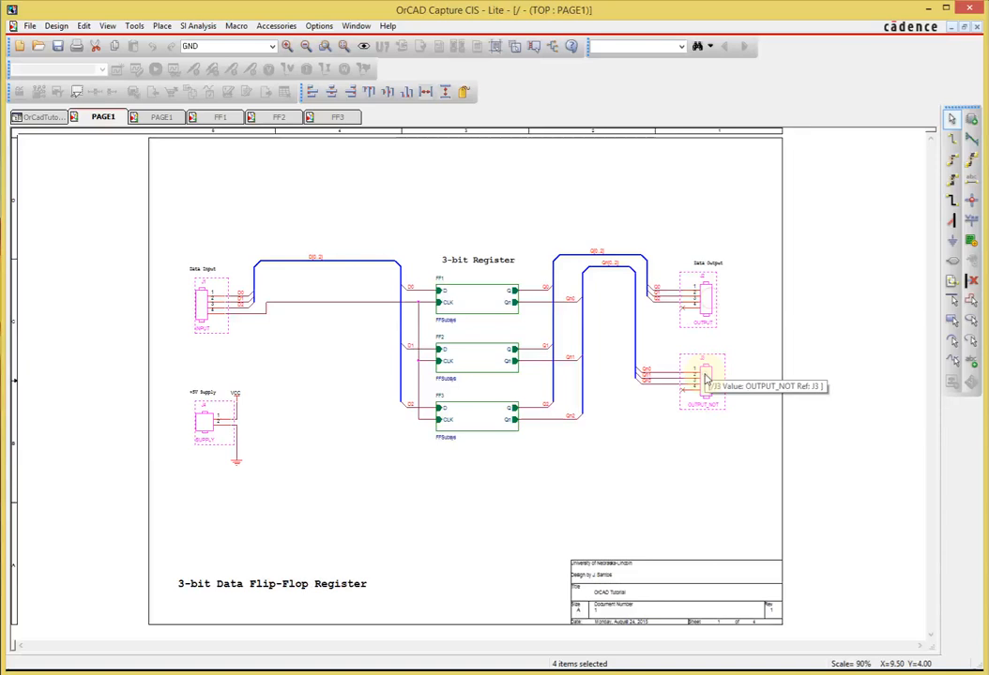
double_click(707, 379)
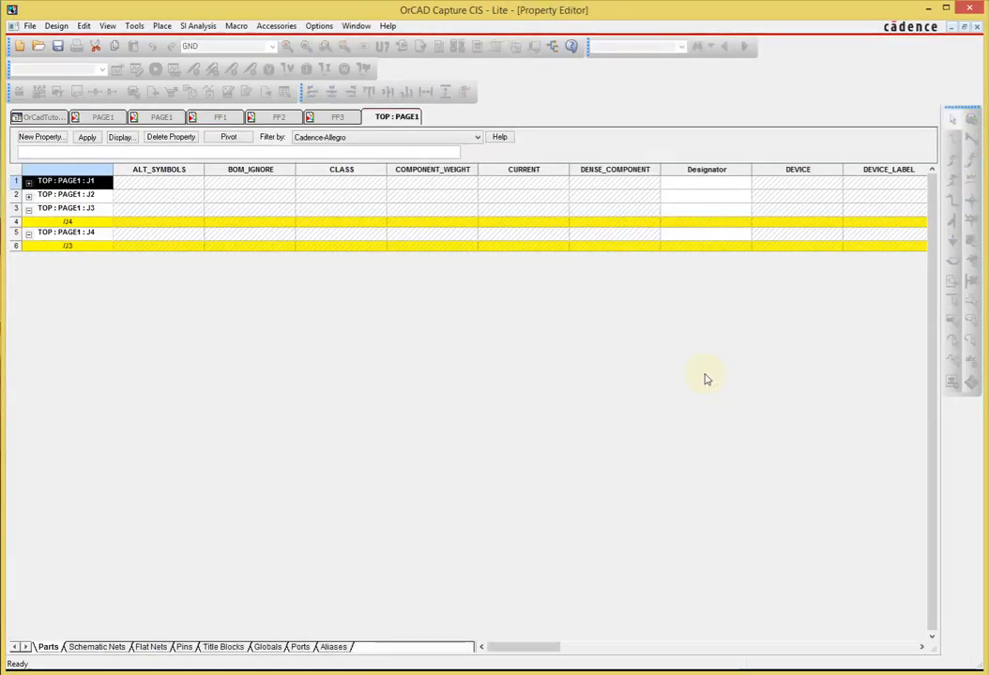
Set the PCB Footprint of the SUPPLY connector to JUMPER2
drag(506, 647, 738, 641)
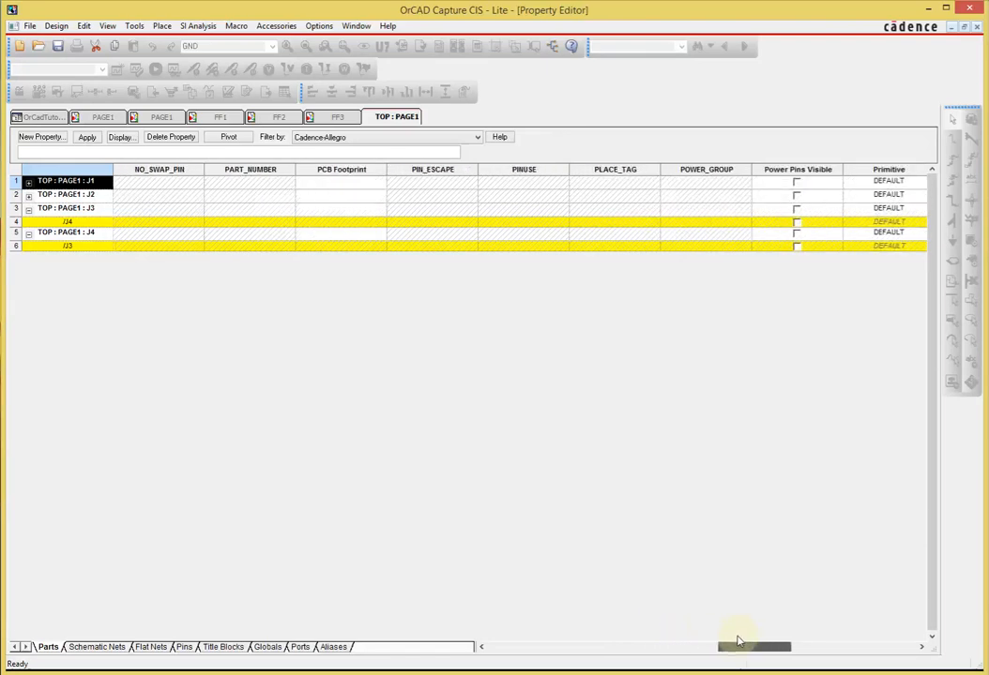
click(333, 188)
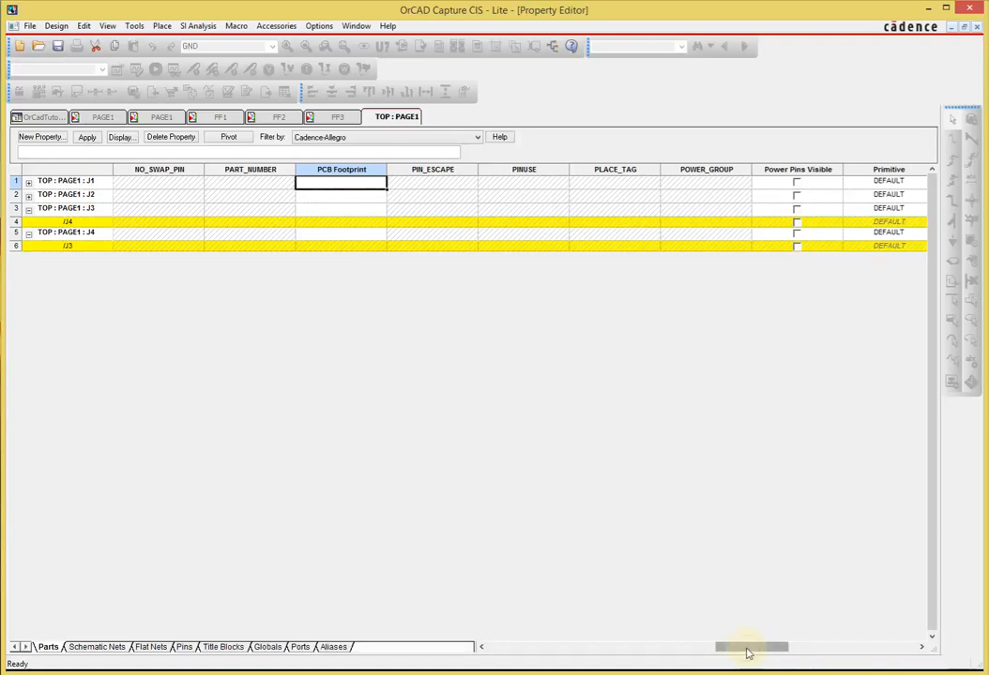
drag(747, 654, 857, 662)
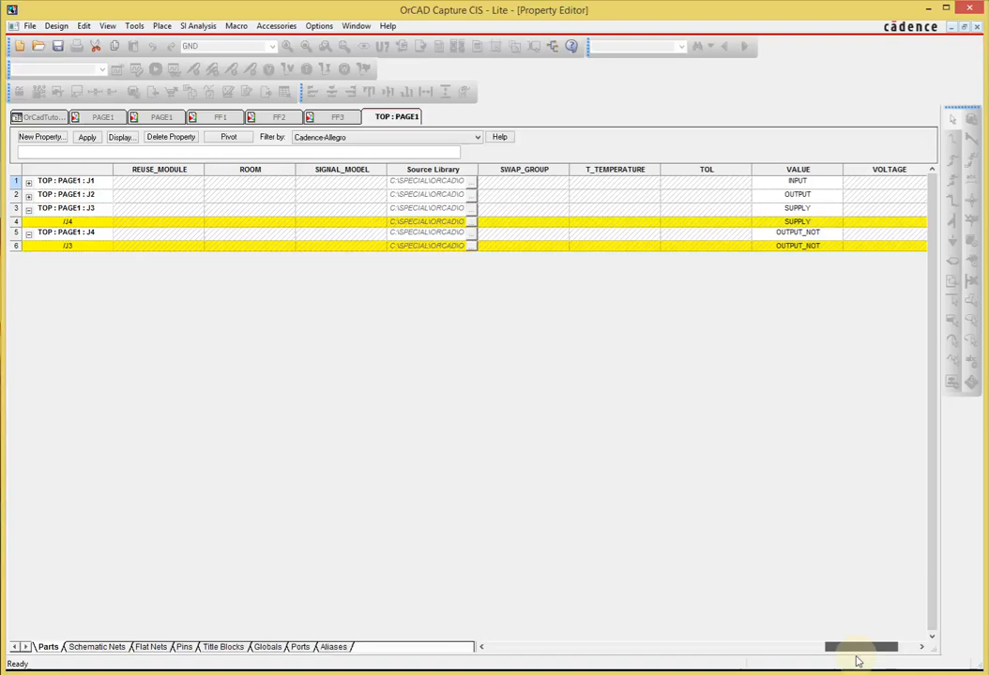
drag(857, 662, 784, 667)
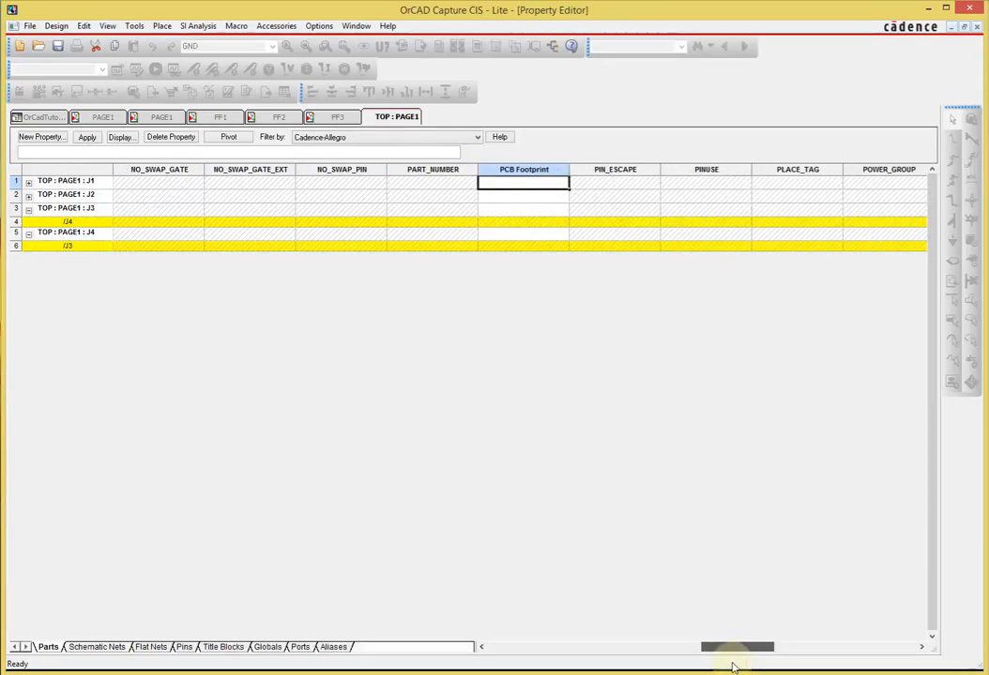
click(513, 213)
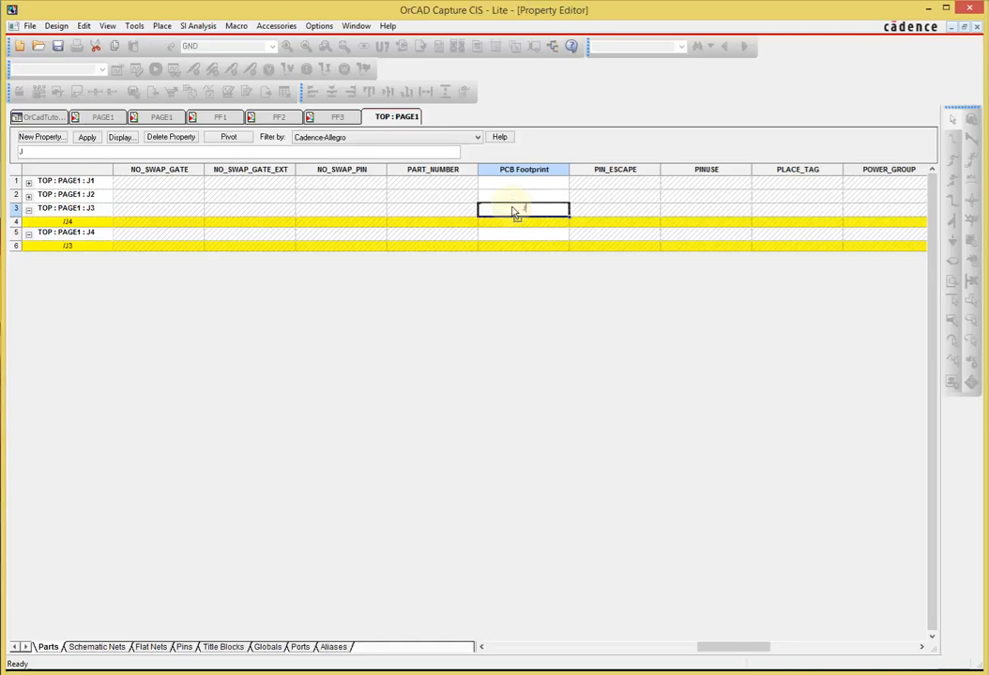
text(JUMPER2)
key(Tab)
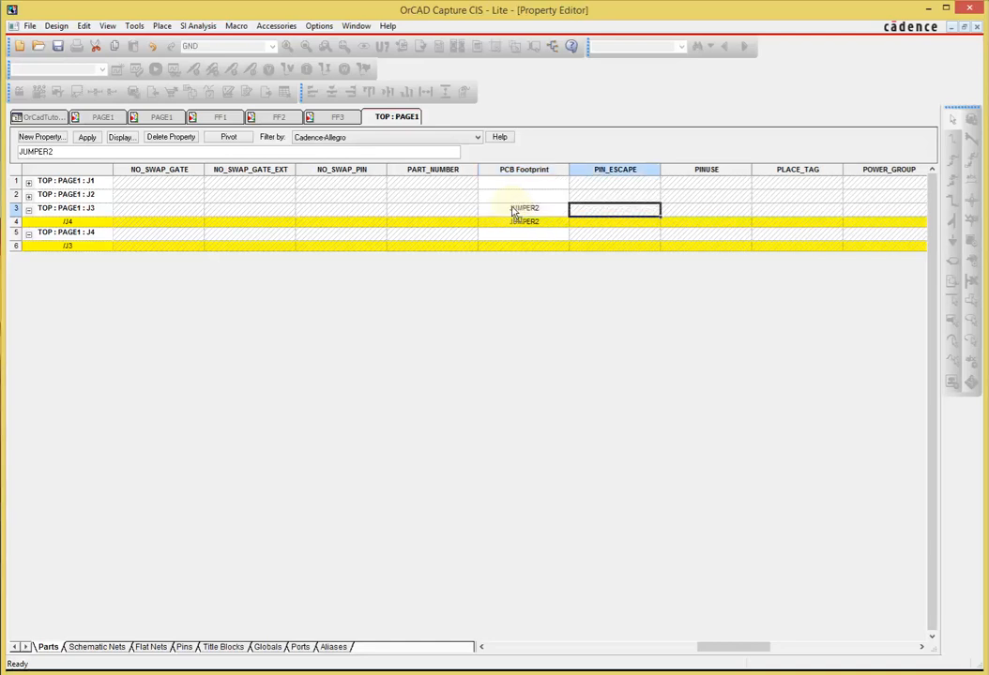
Set the PCB Footprint of the INPUT connector J1 and the OUTPUT connector J2 to JUMPER4
click(531, 183)
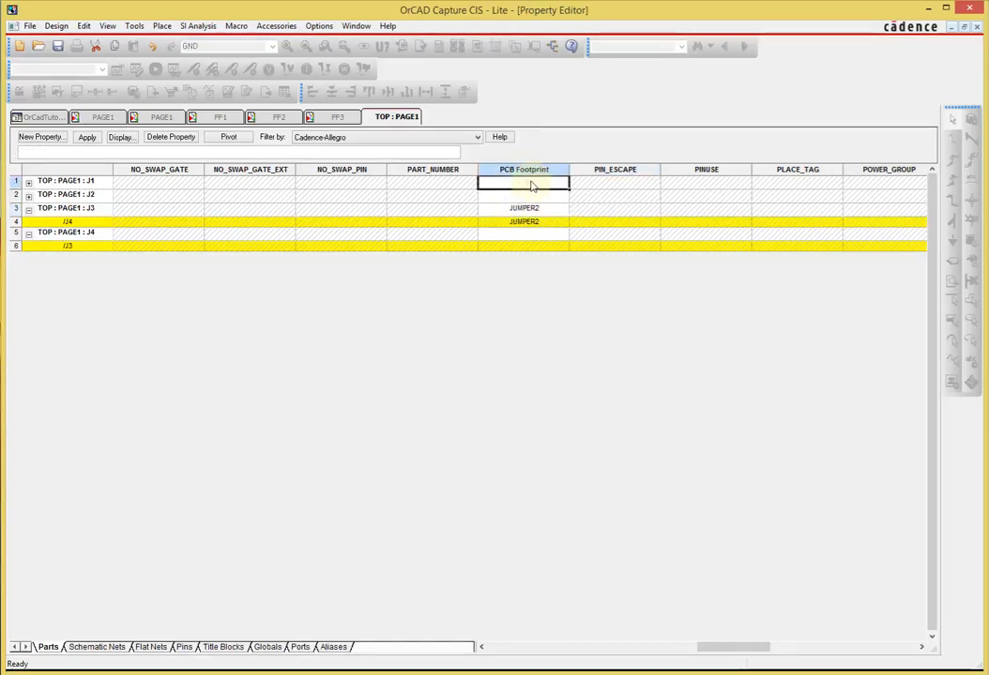
text(JUMPAER)
key(BackSpace)
key(BackSpace)
key(BackSpace)
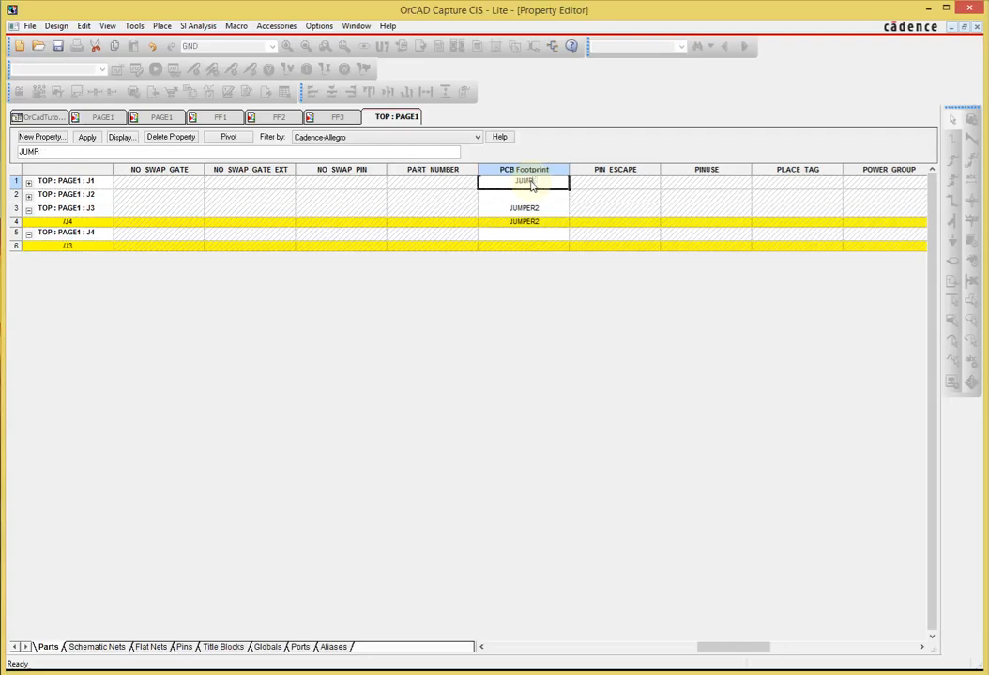
text(ER4)
key(Tab)
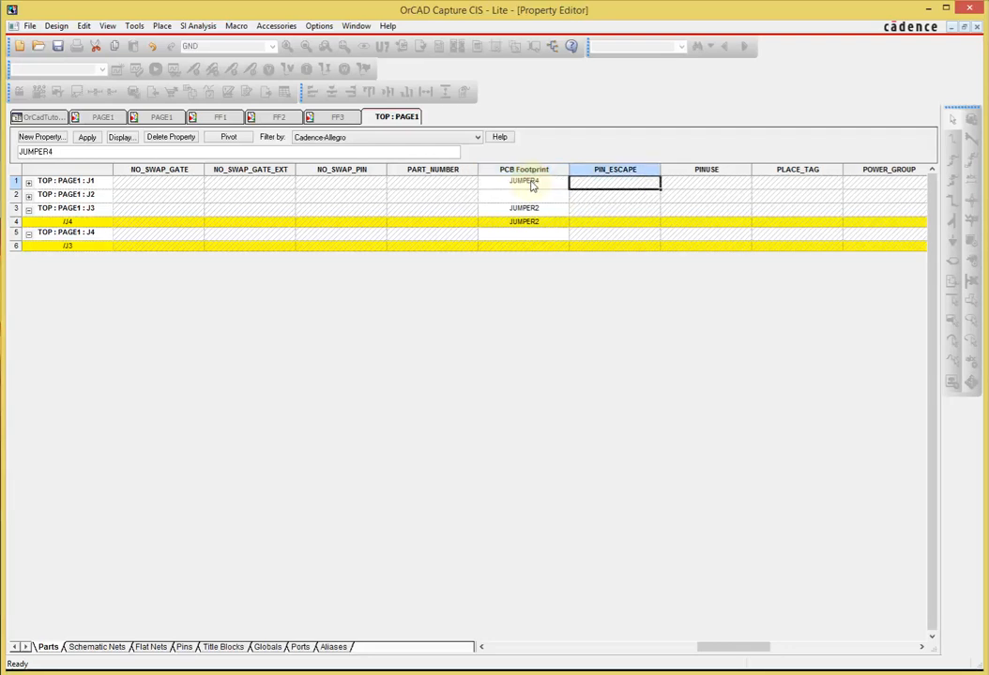
click(543, 197)
text(JUMPE)
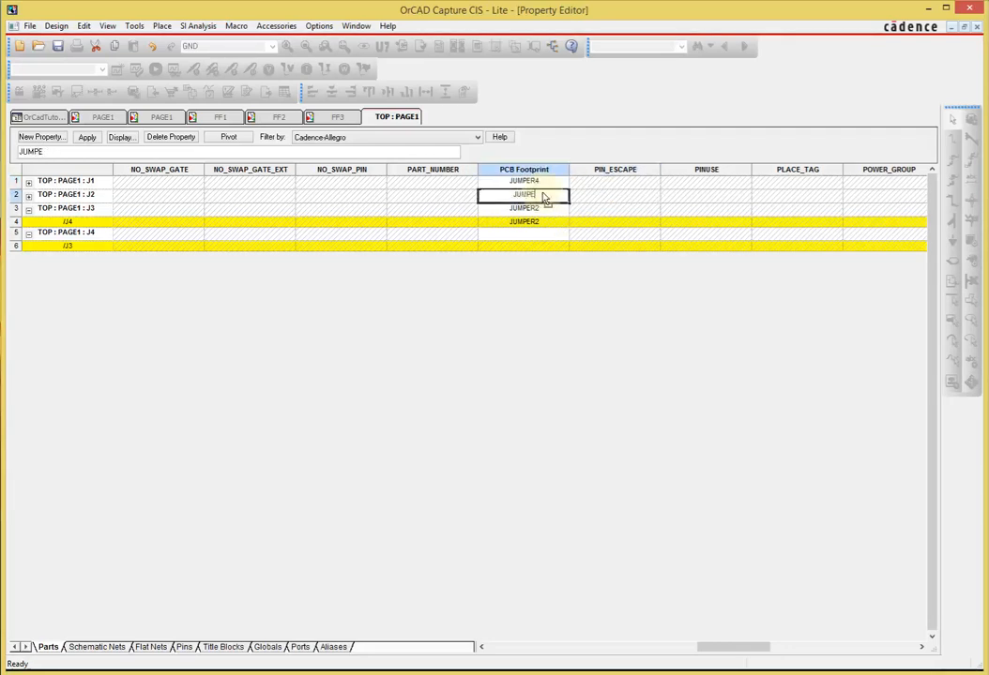
text(R4)
key(Tab)
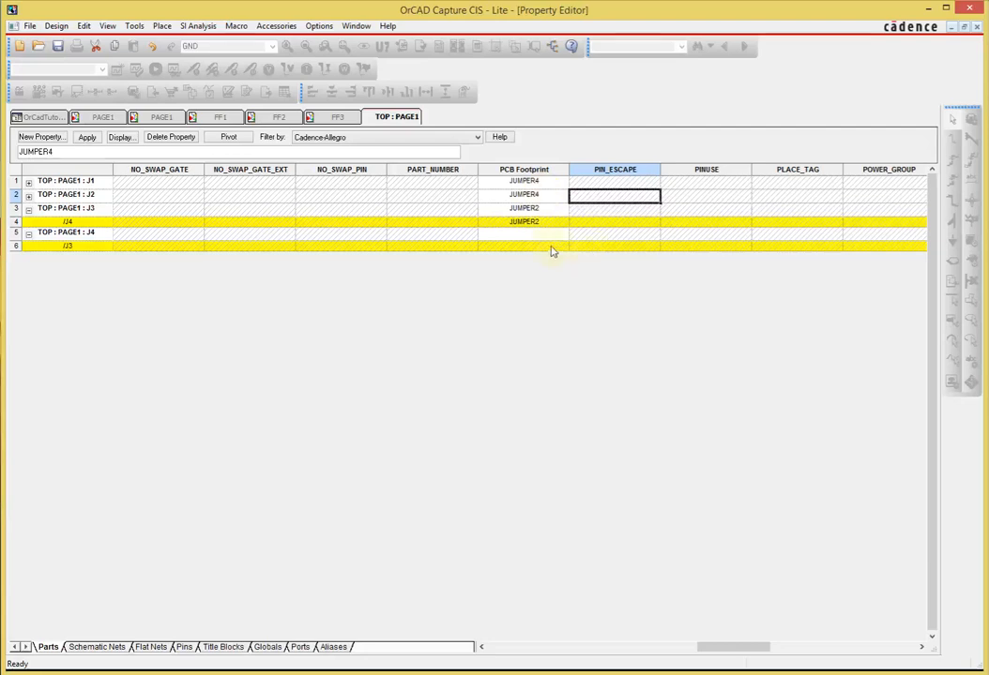
Set the PCB Footprint of the OUTPUT_NOT connector to JUMPER4
click(540, 235)
text(Jumpper)
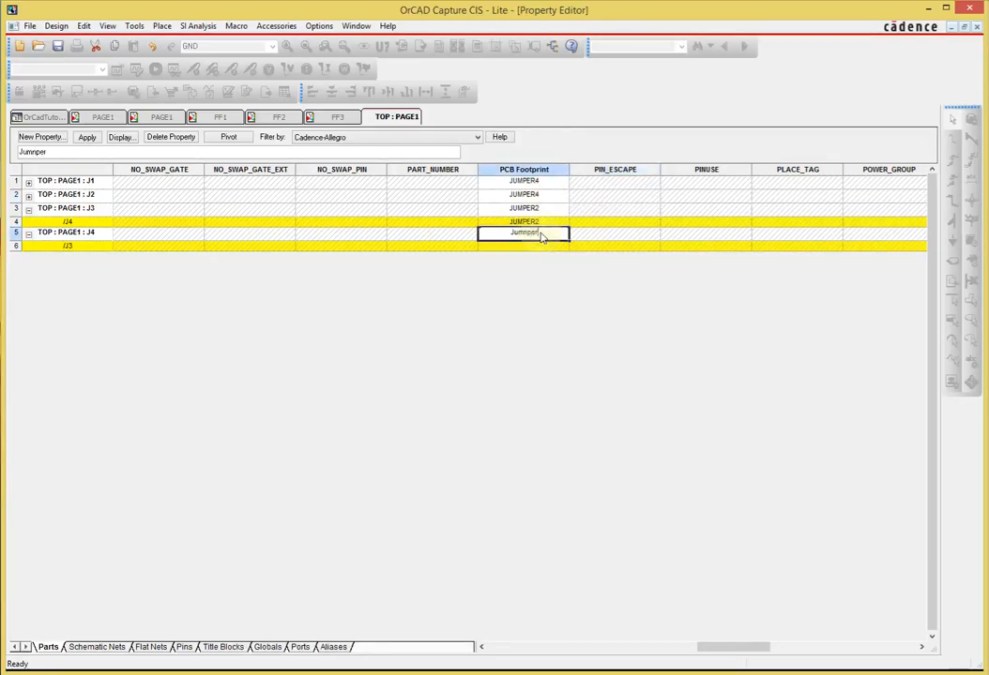
key(BackSpace)
key(BackSpace)
key(BackSpace)
key(BackSpace)
key(BackSpace)
text(UMPER)
key(Tab)
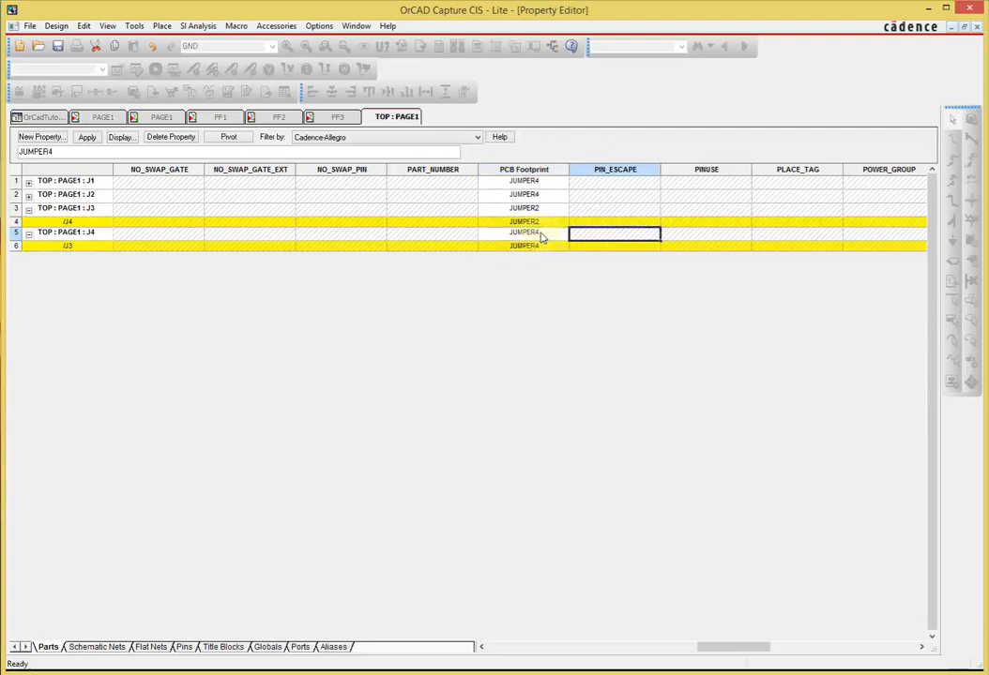
Apply the connector footprint changes, close the property editor, and save the orcadtutorial.dsn design
click(86, 138)
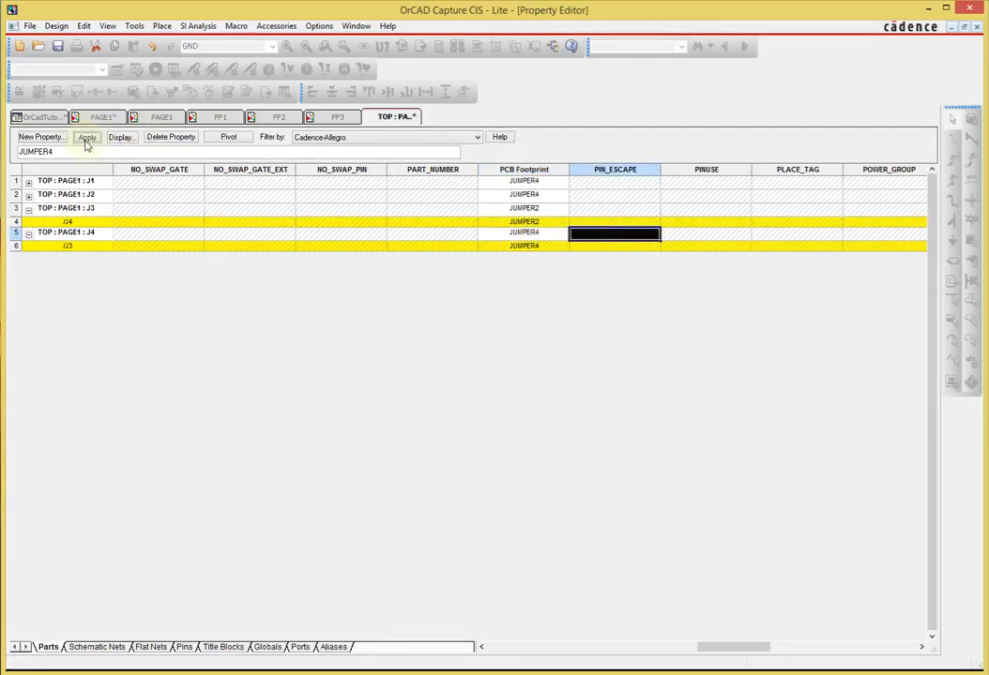
right_click(401, 119)
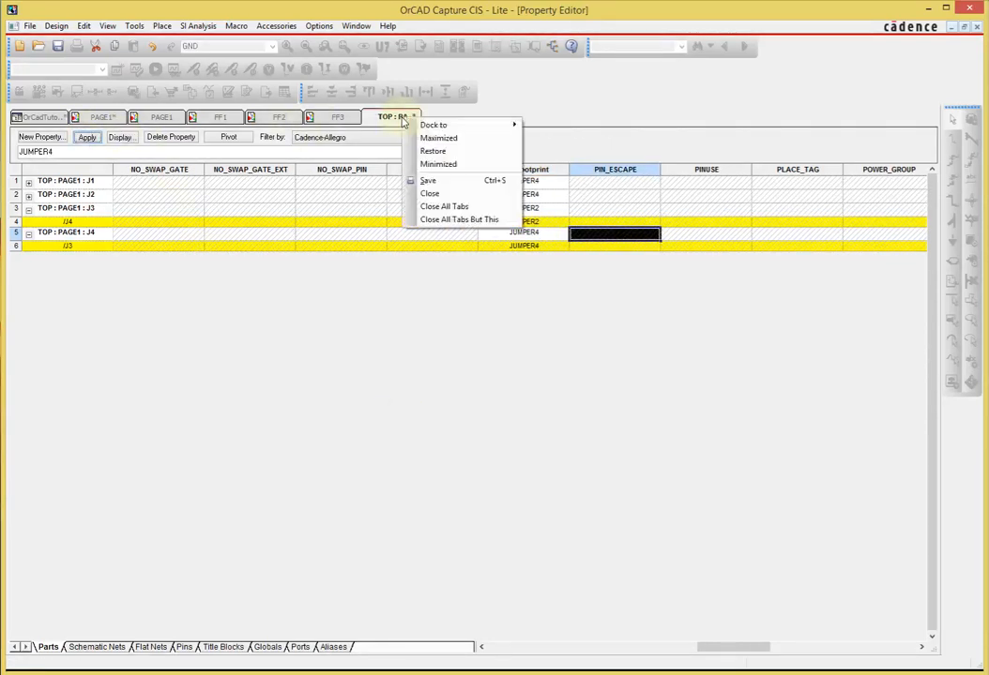
click(432, 194)
click(44, 118)
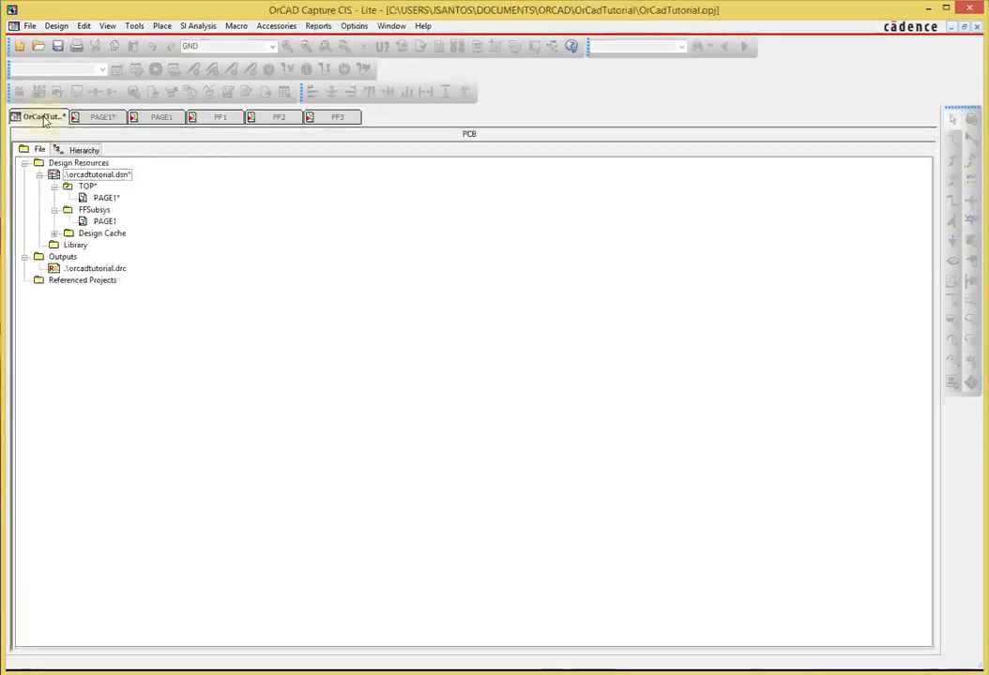
click(99, 175)
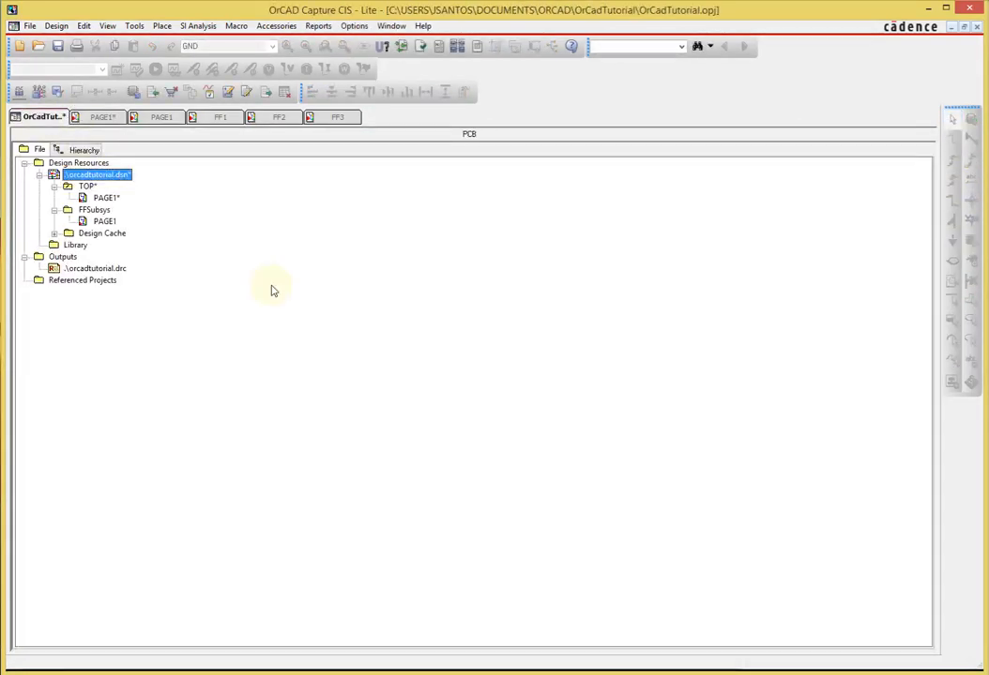
key(ctrl+s)
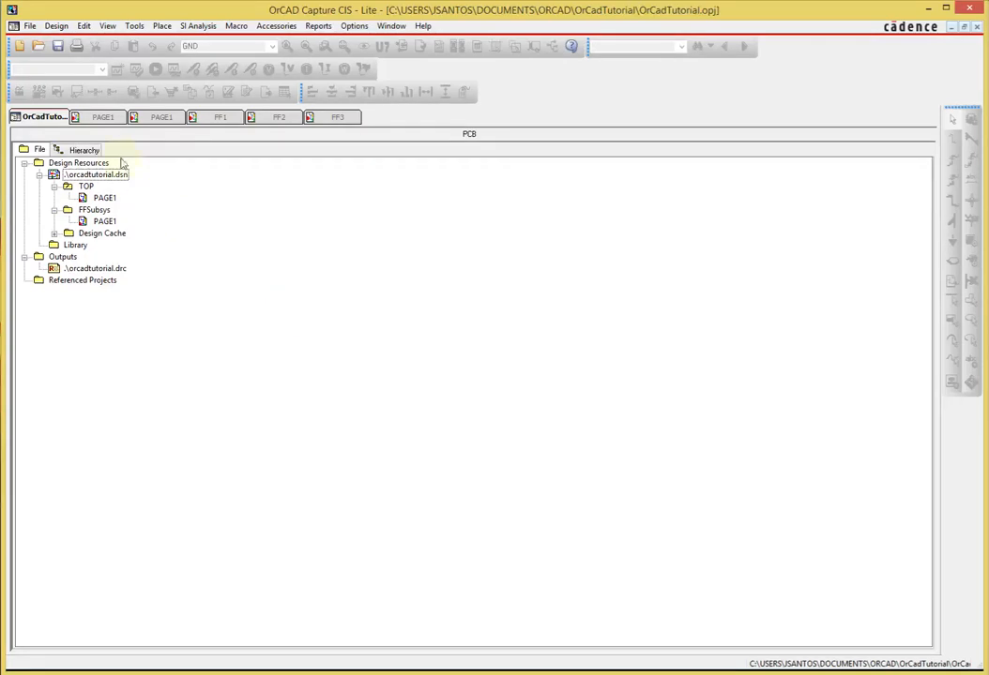
Place the net alias CLK on the clock wire of the TOP schematic's PAGE1 and save the page
click(100, 116)
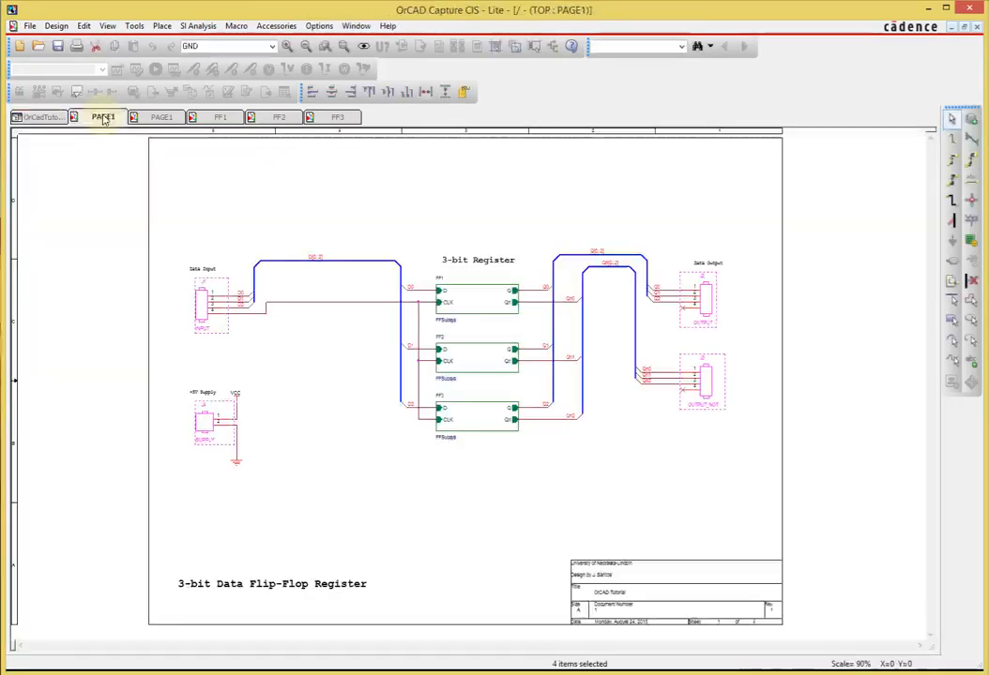
click(329, 381)
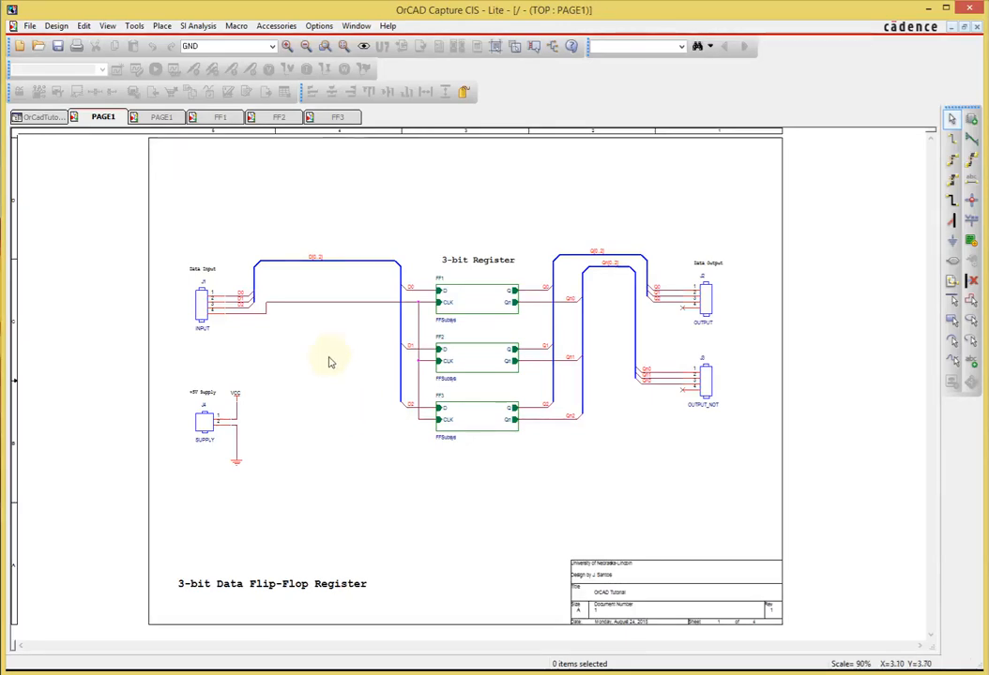
ctrl+scroll(328, 358, up, 1)
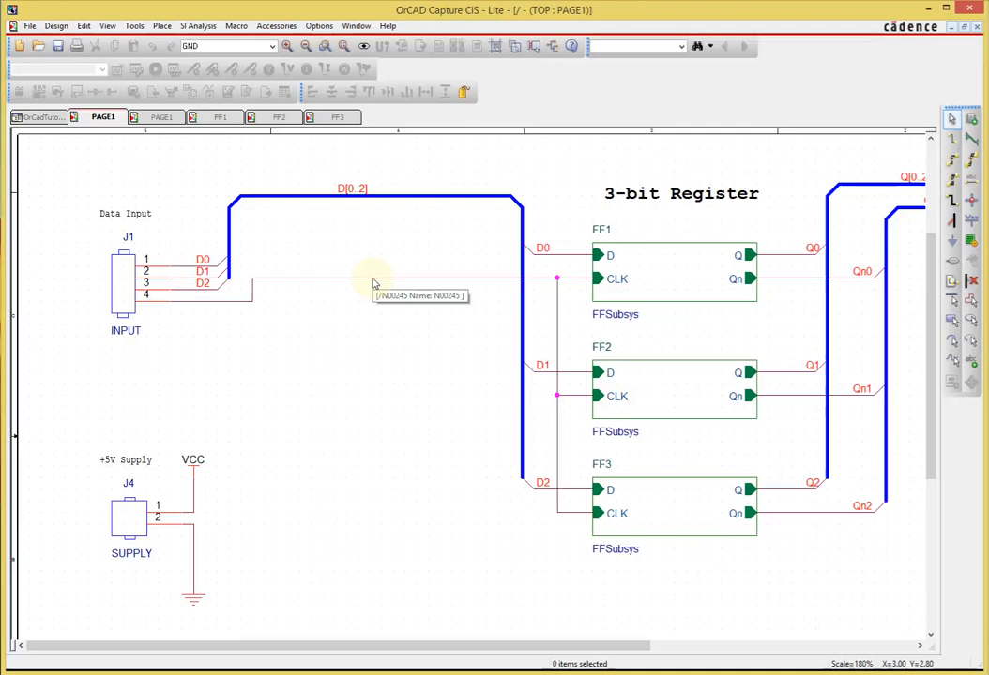
key(n)
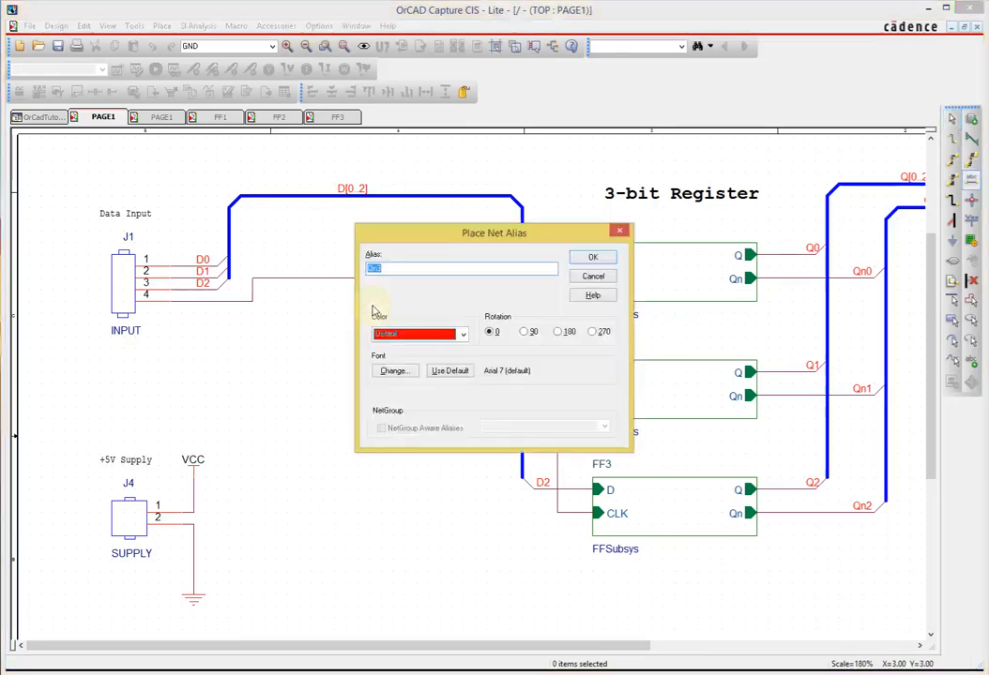
click(407, 268)
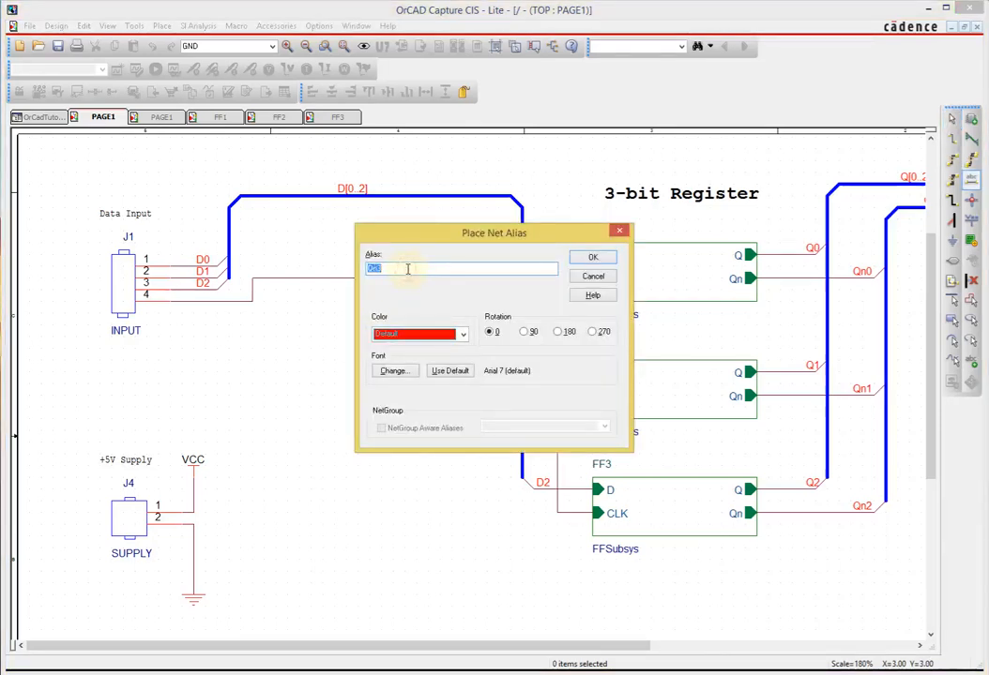
text(CLK)
key(Return)
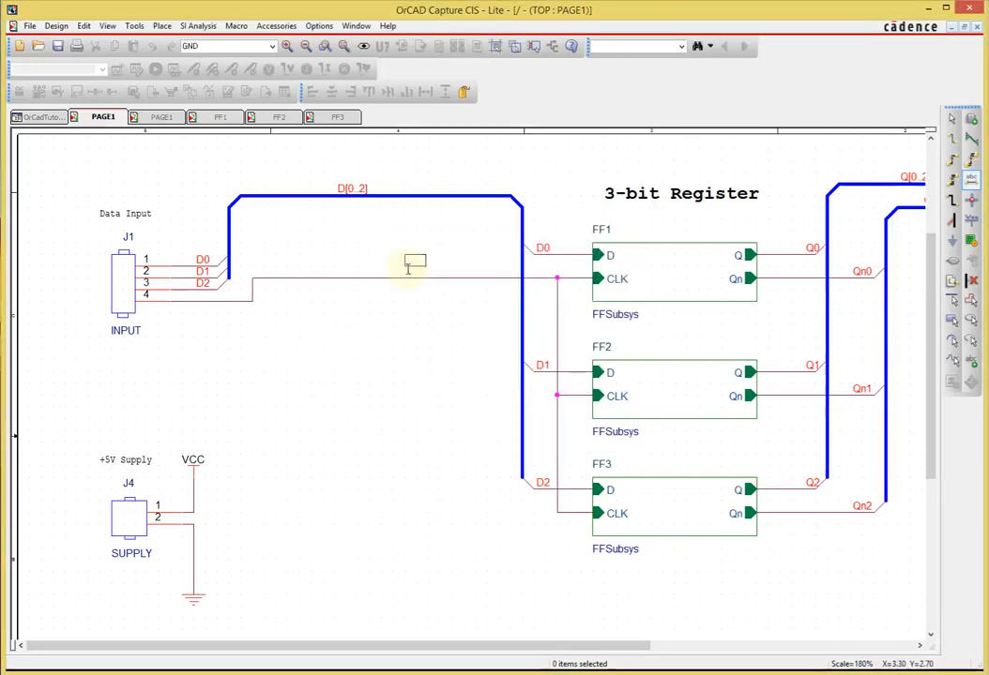
click(350, 282)
key(Escape)
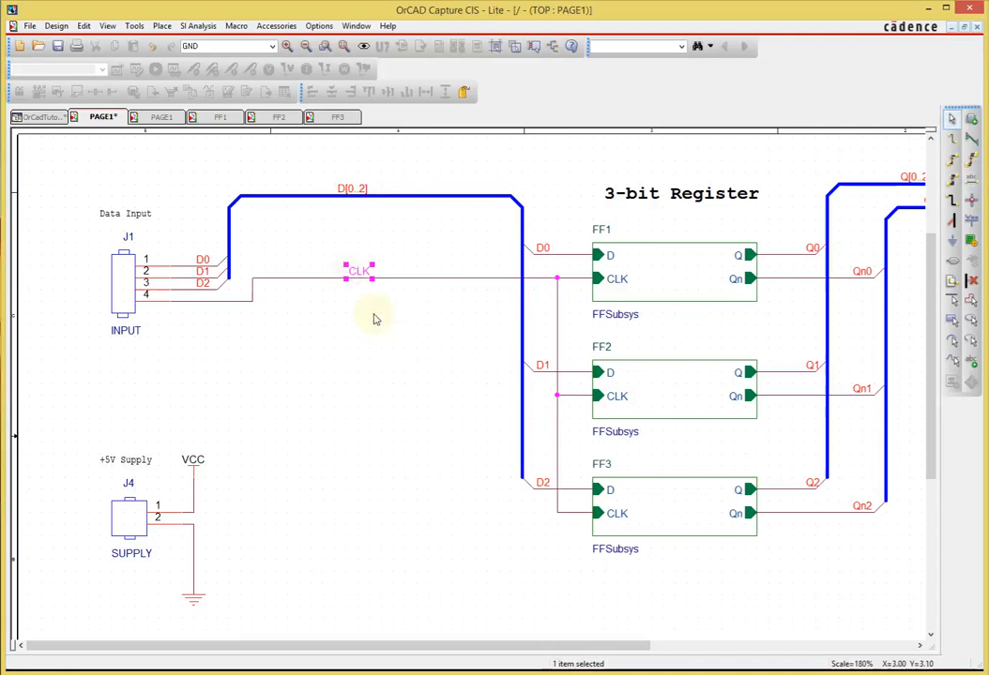
click(374, 320)
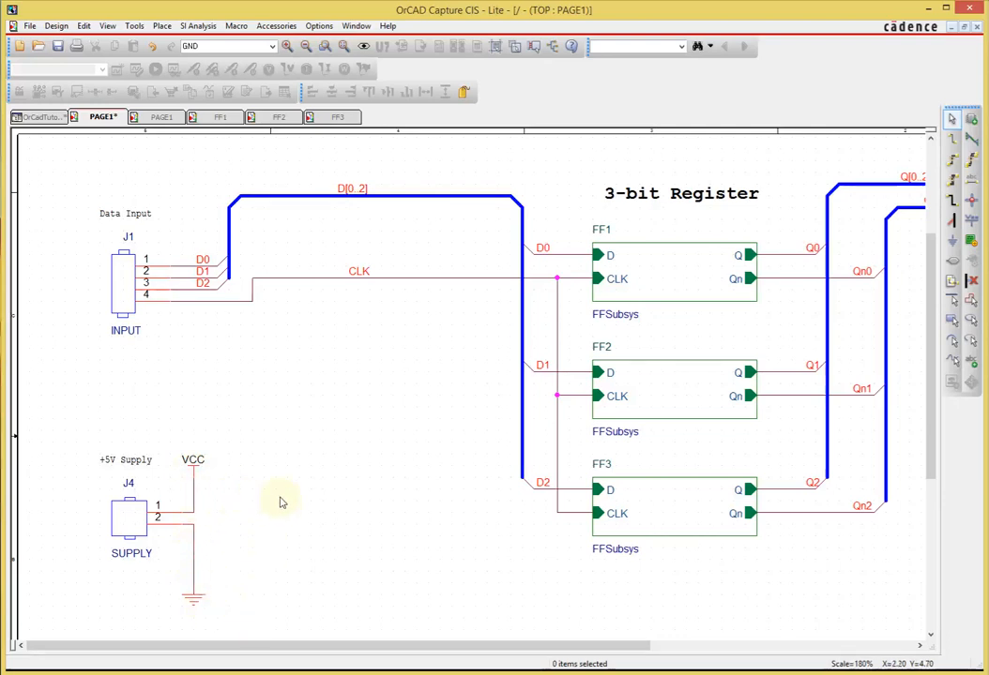
ctrl+scroll(350, 432, down, 1)
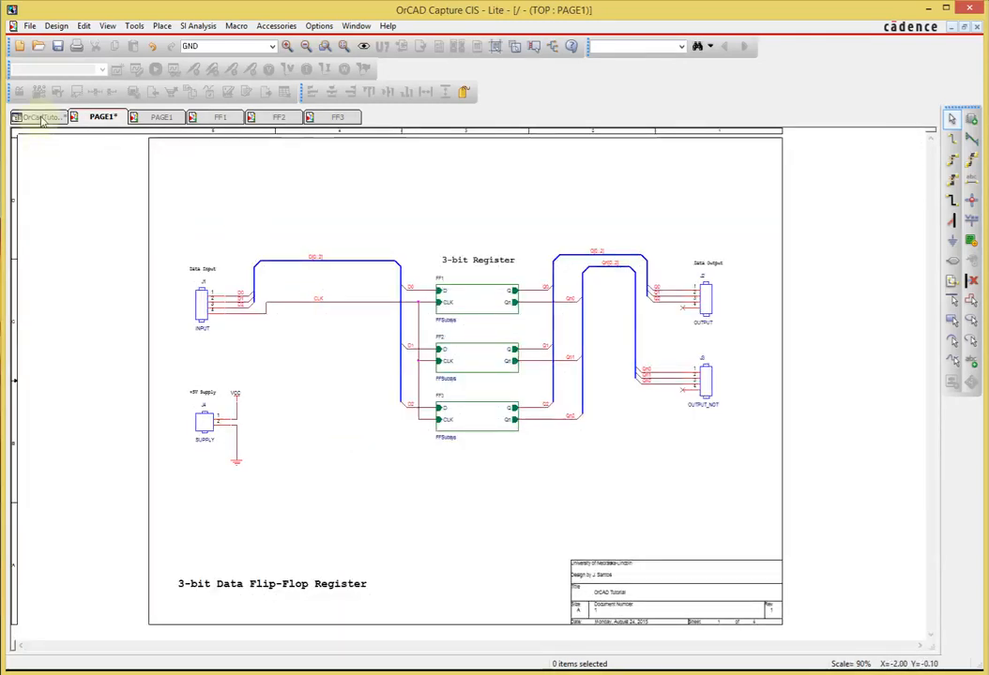
key(ctrl+s)
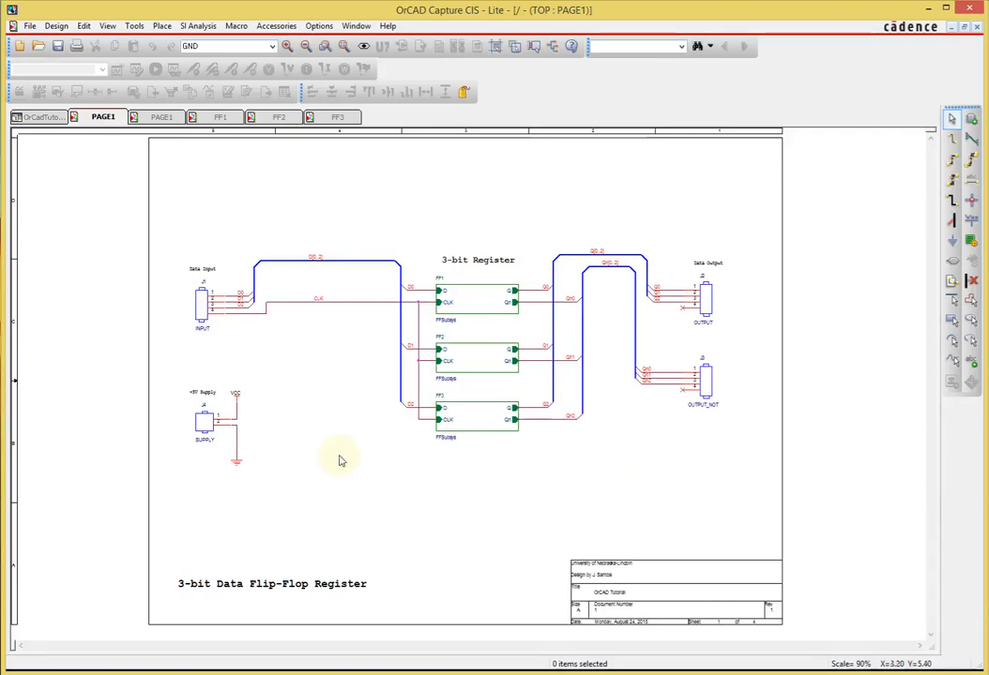
Configure netlist creation for orcadtutorial.dsn to also create the PCB Editor board allegro\ORCADTUTORIAL.brd, without opening the board file
click(45, 117)
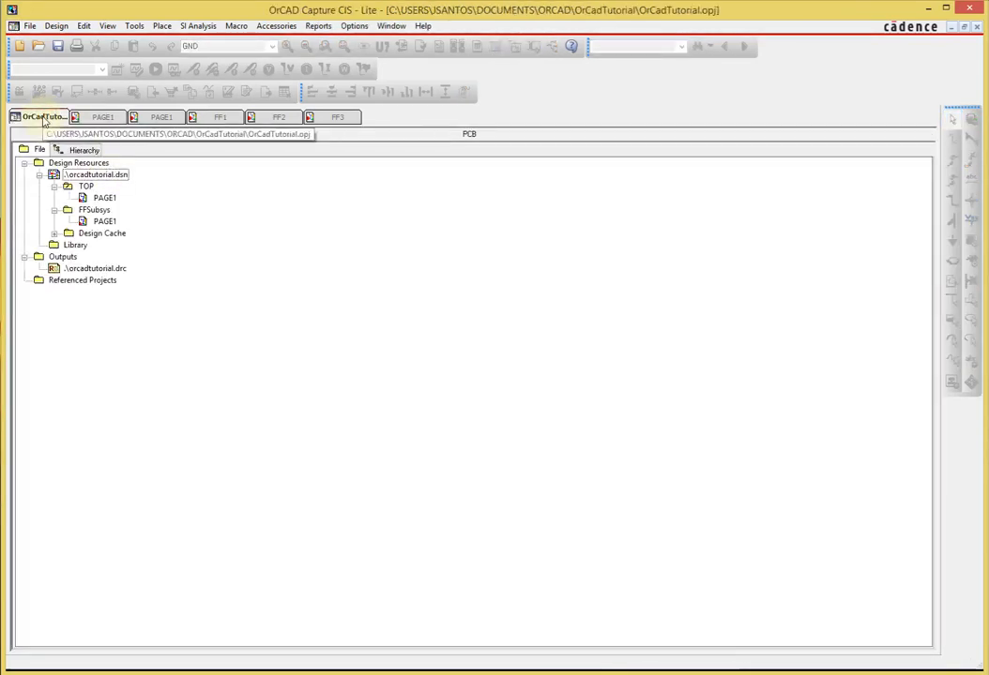
click(98, 174)
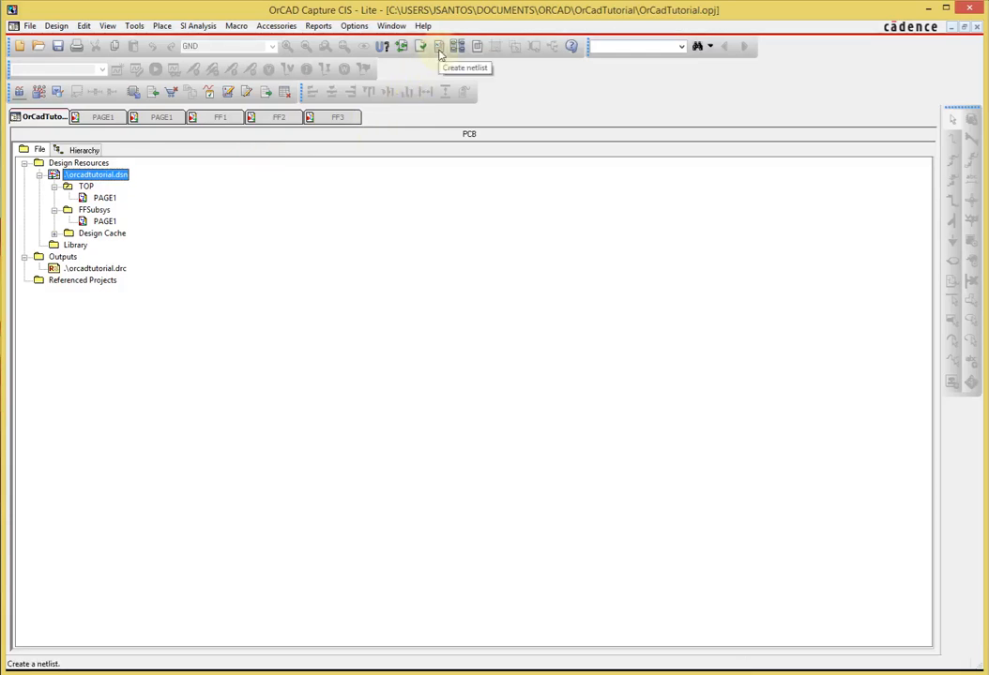
click(439, 48)
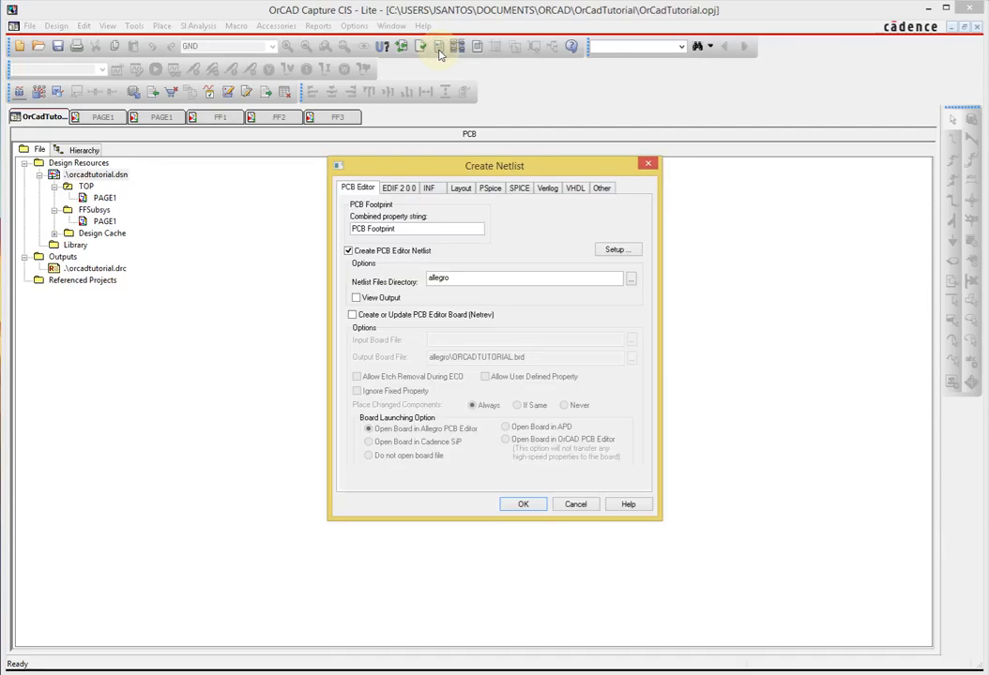
drag(431, 177, 410, 178)
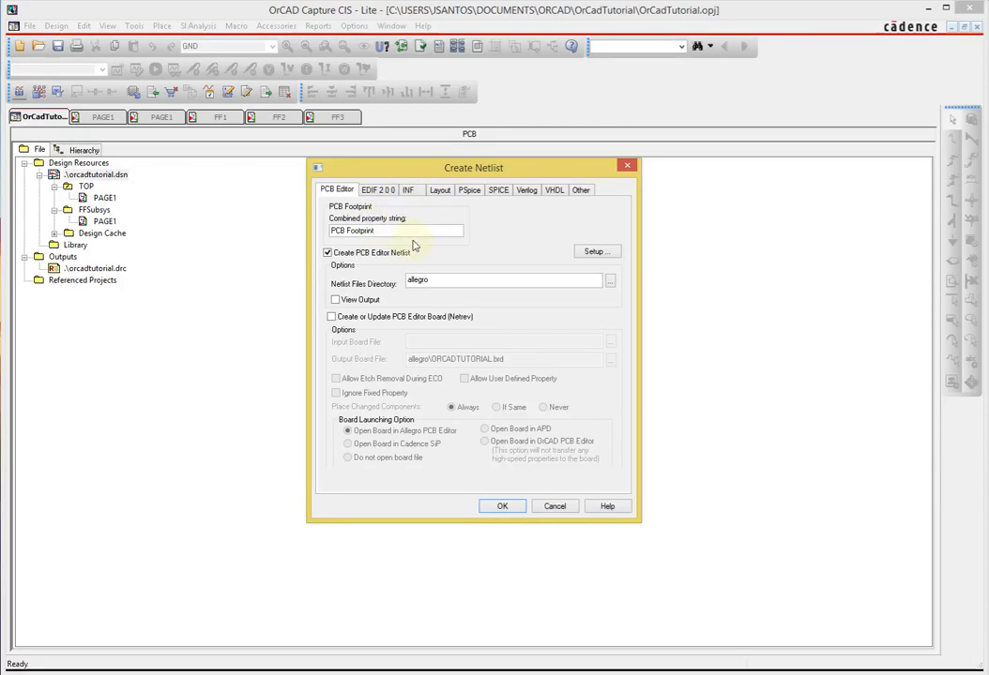
click(333, 318)
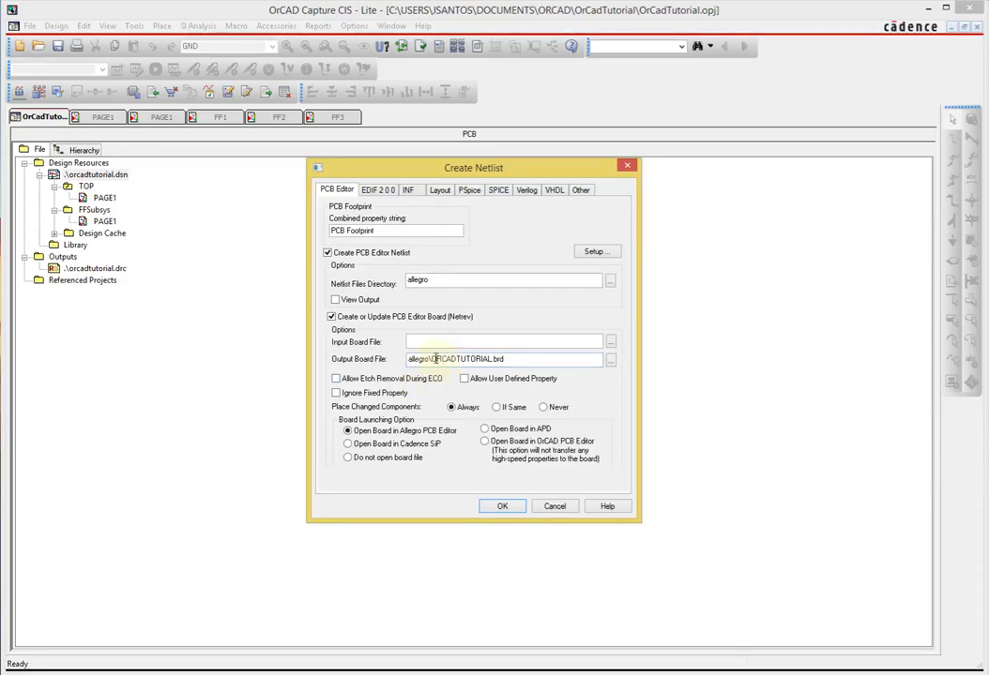
double_click(449, 359)
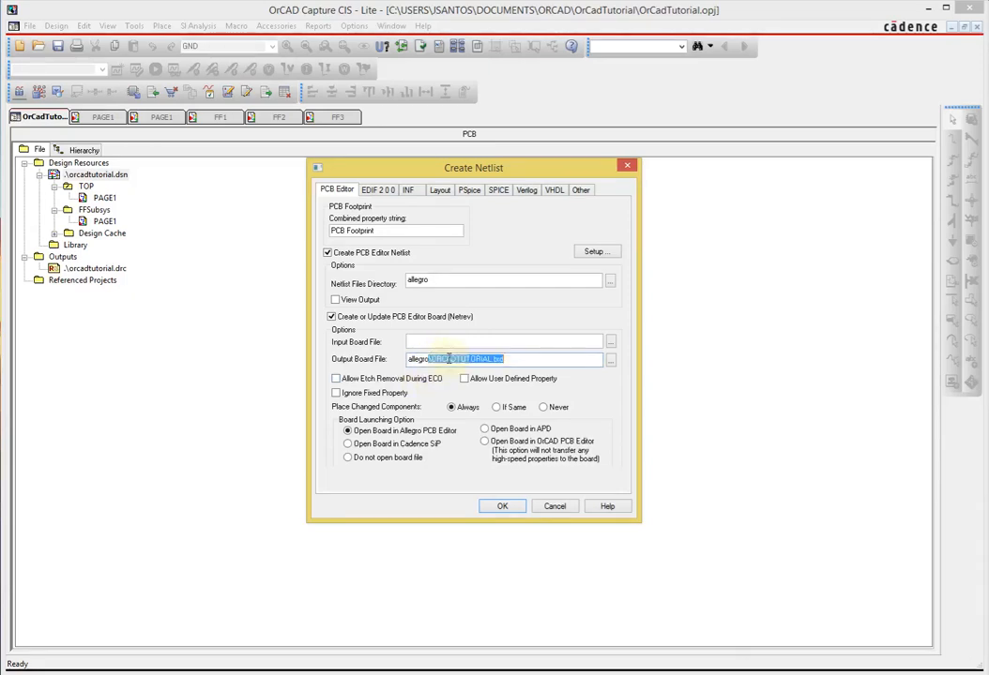
click(522, 358)
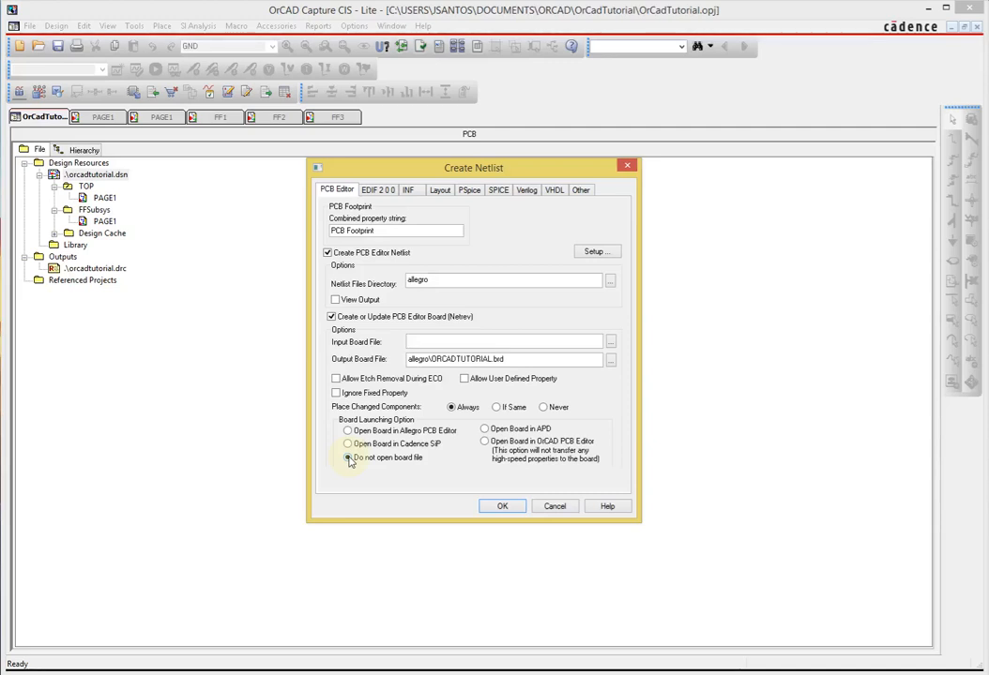
Generate the PCB Editor netlist with the input board file left empty, creating the allegro netlist directory
click(426, 341)
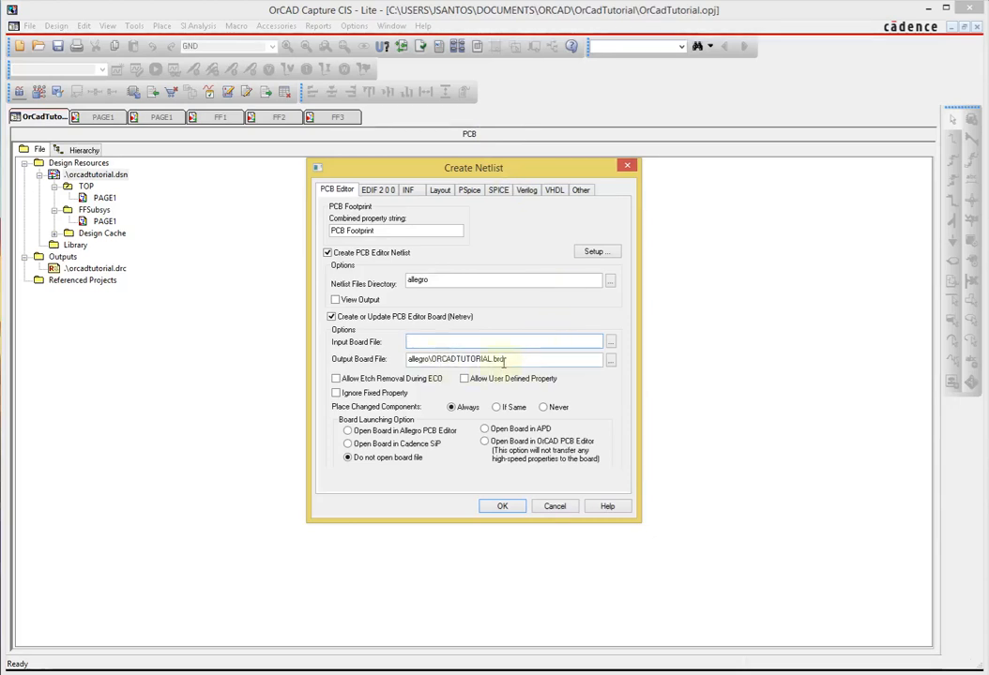
click(464, 343)
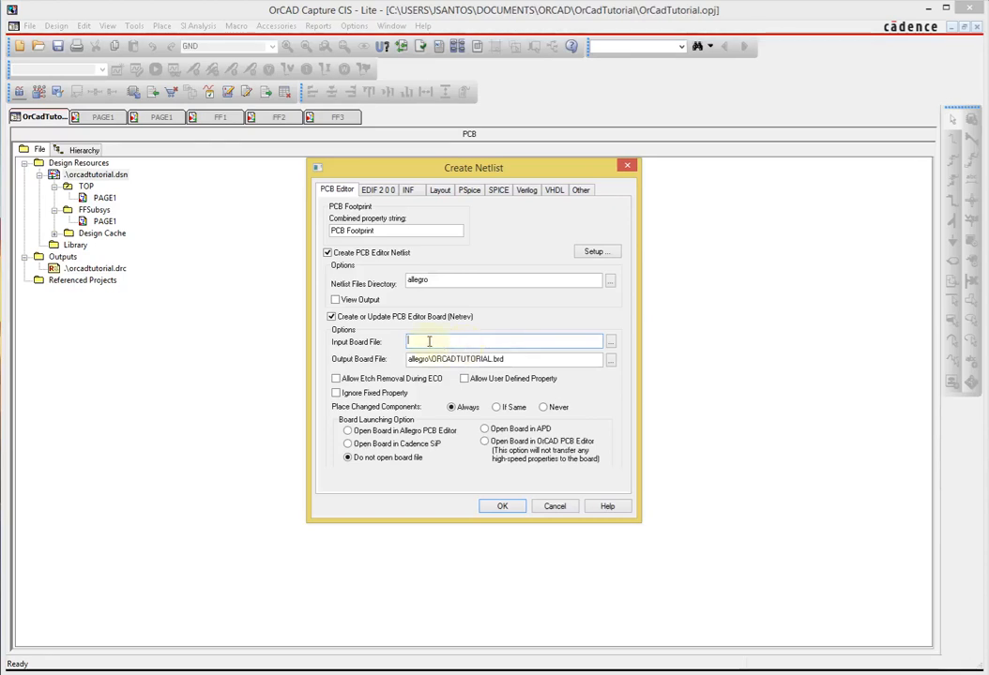
drag(421, 178, 420, 166)
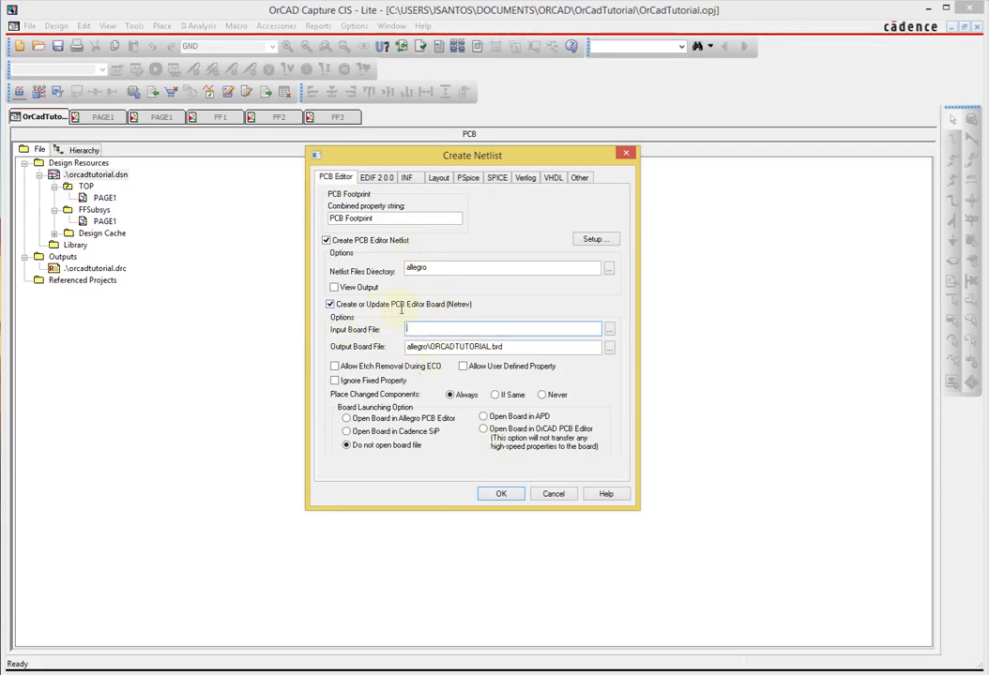
click(502, 494)
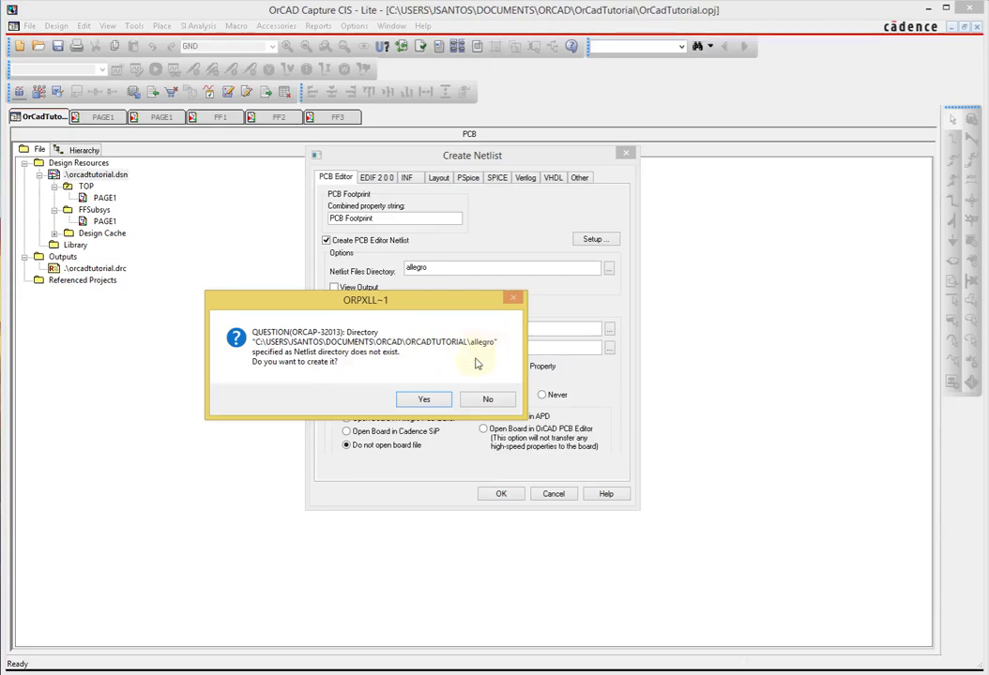
click(427, 400)
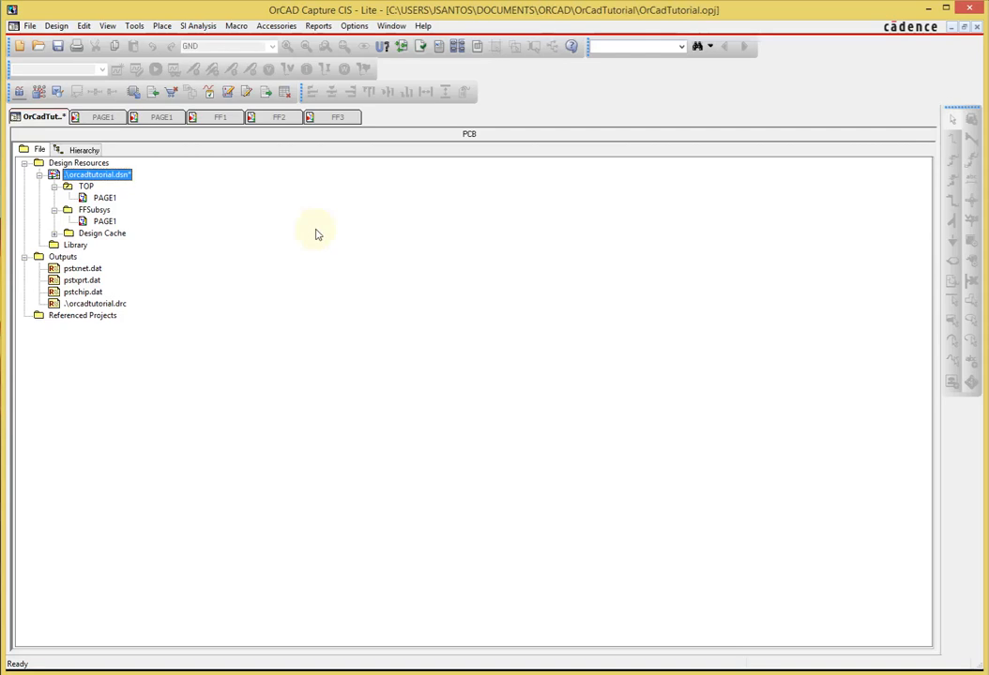
Examine the session log for errors and warnings from the netlist and board creation, and close the log
click(394, 27)
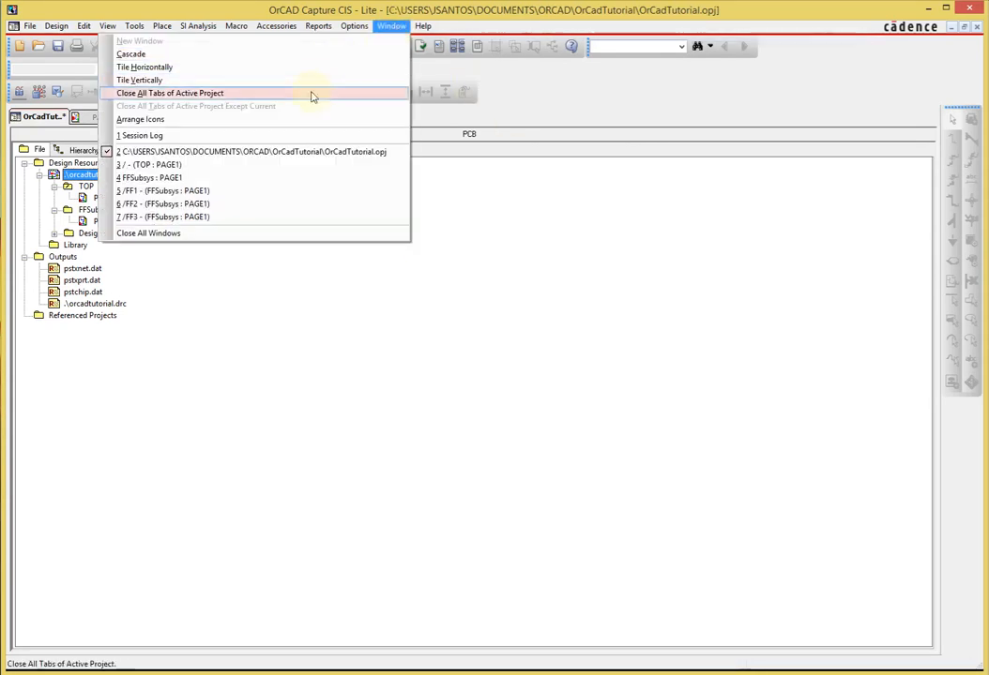
click(305, 135)
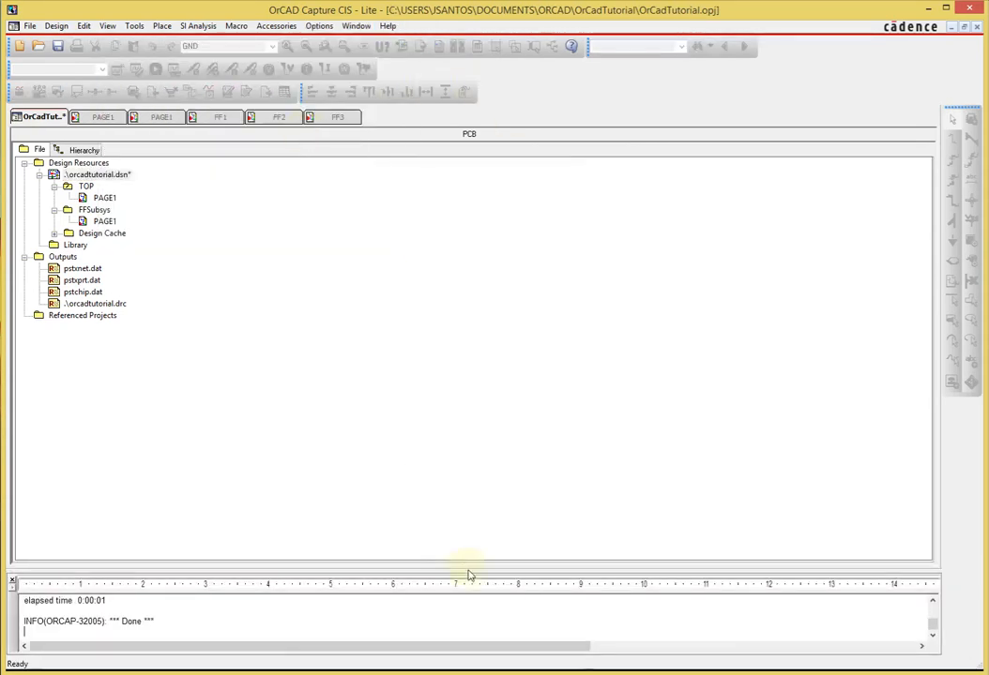
drag(468, 570, 483, 377)
scroll(464, 522, up, 15)
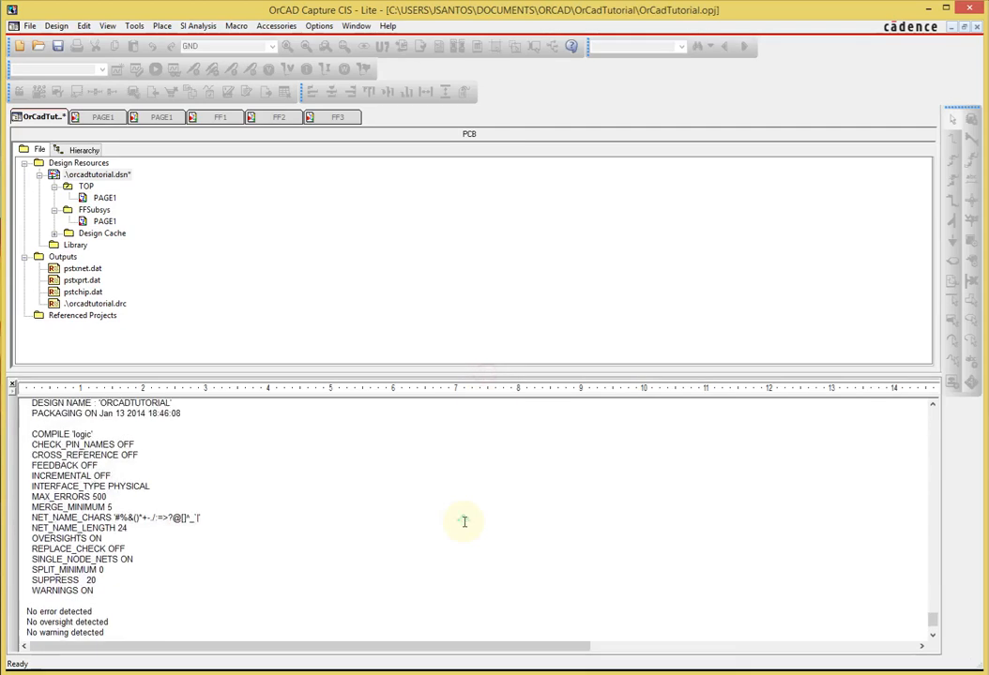
scroll(464, 522, up, 5)
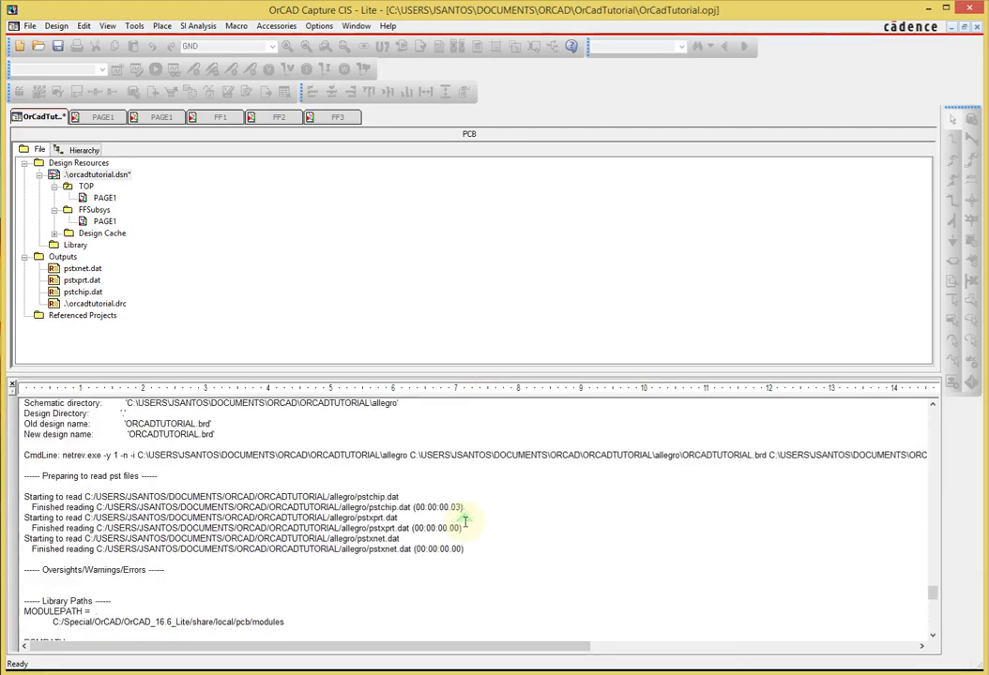
scroll(199, 483, up, 5)
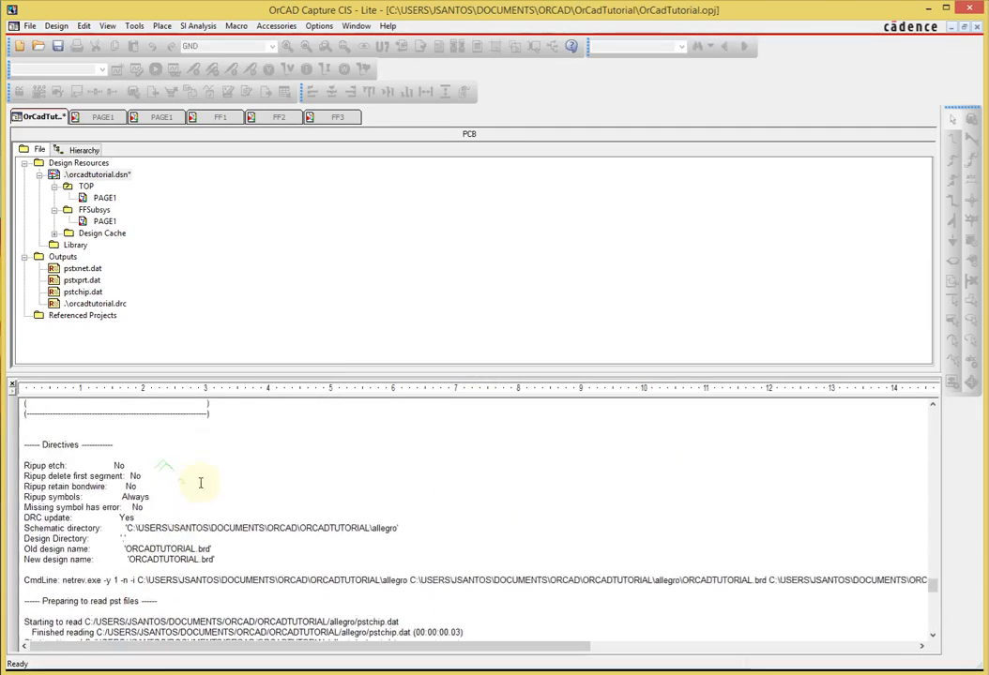
scroll(212, 489, up, 20)
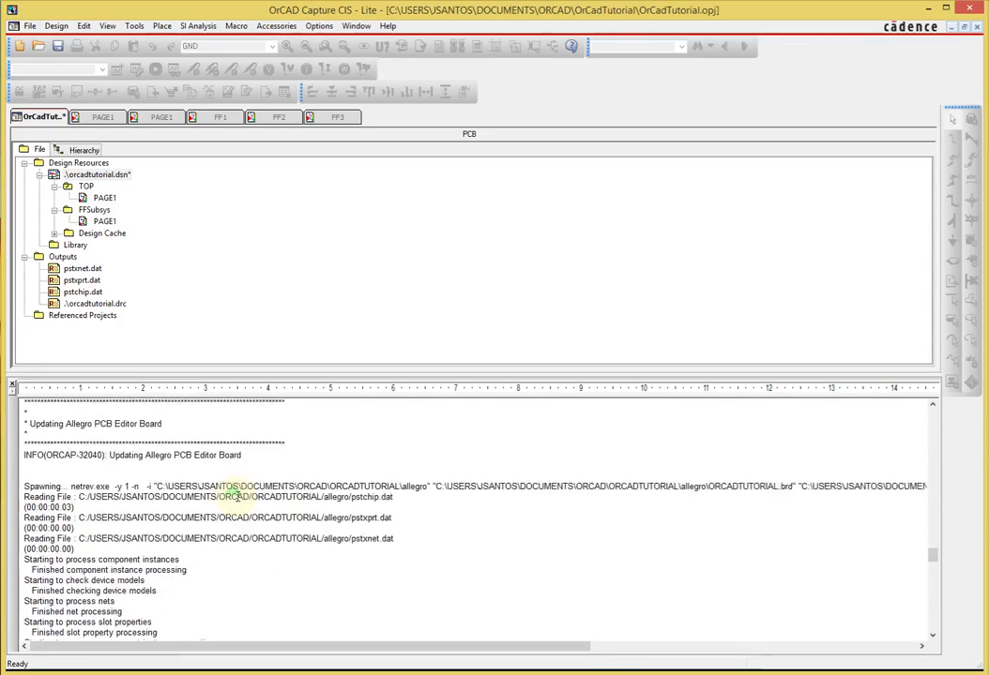
scroll(238, 495, up, 6)
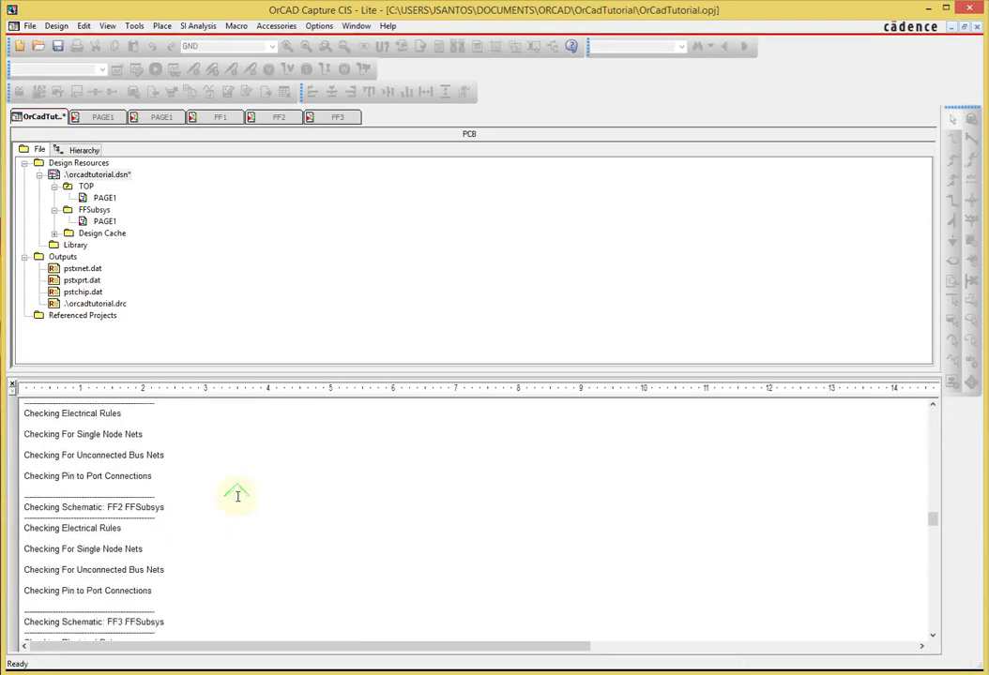
scroll(238, 495, down, 5)
scroll(250, 482, up, 6)
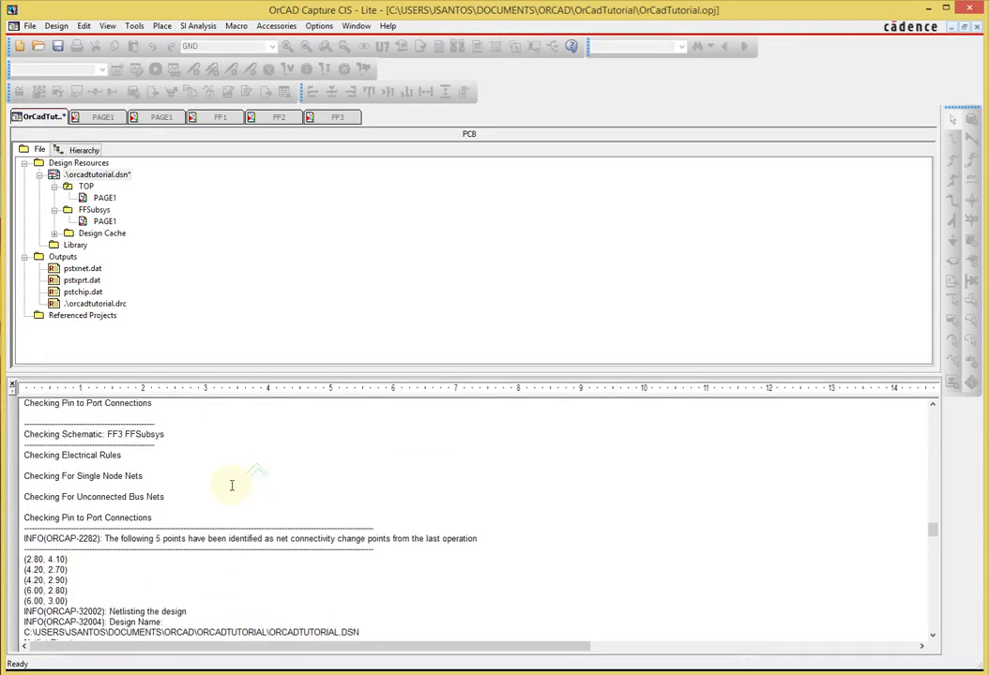
scroll(232, 483, down, 6)
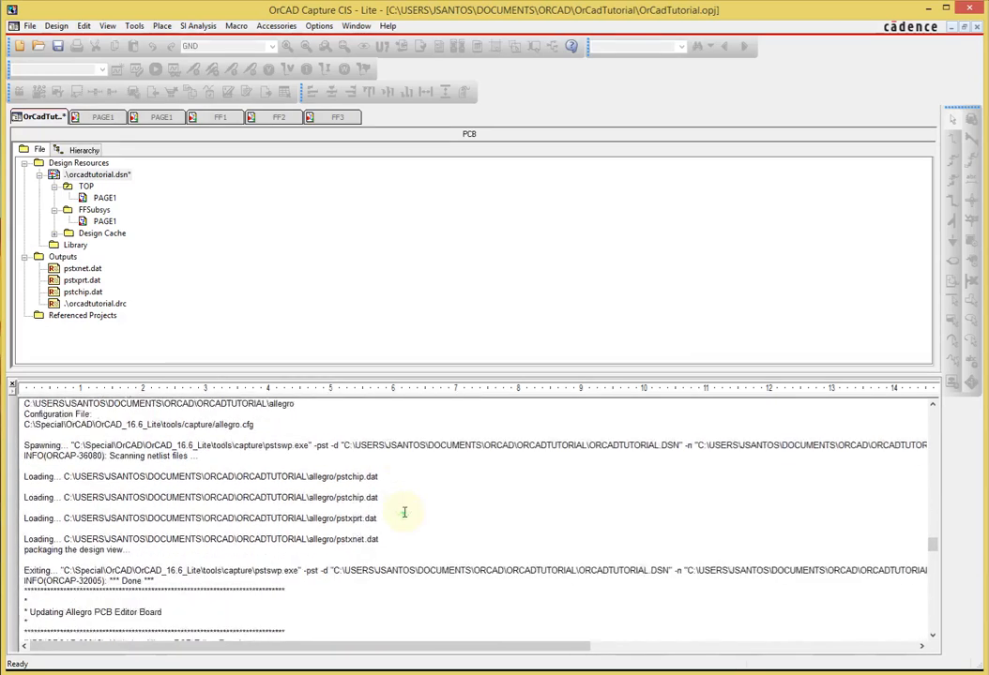
scroll(404, 512, down, 12)
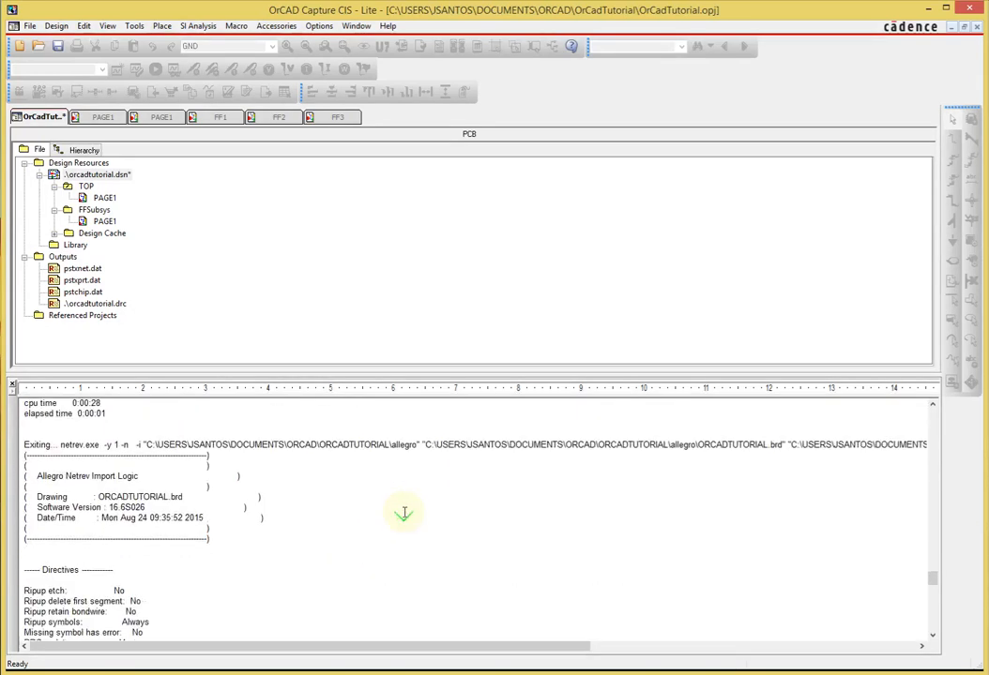
scroll(404, 512, up, 4)
scroll(405, 513, down, 5)
scroll(405, 512, down, 15)
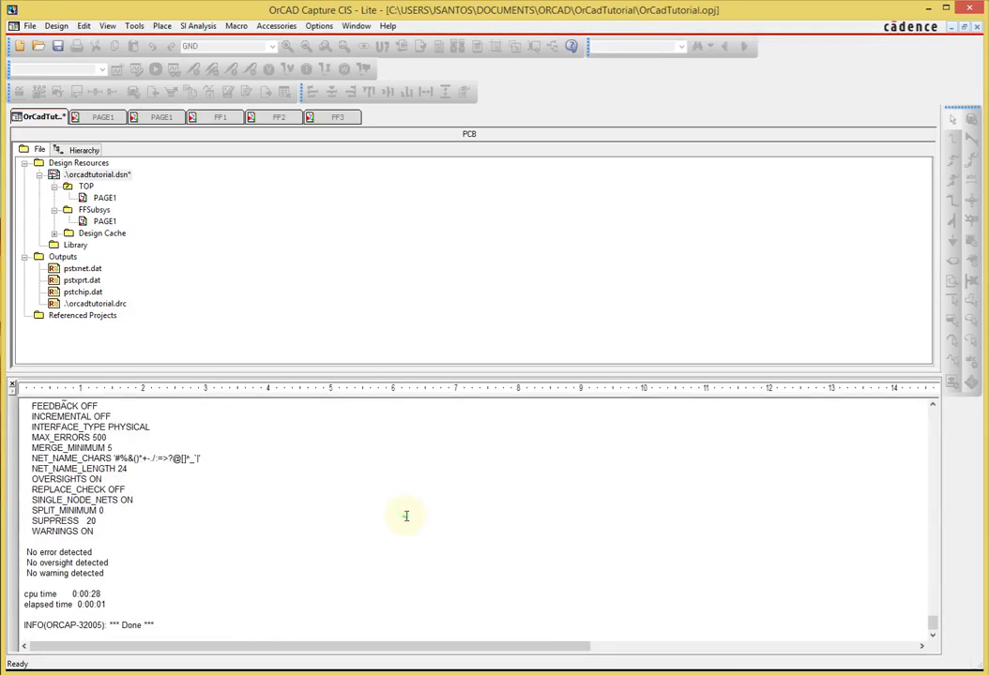
drag(452, 375, 461, 566)
click(14, 568)
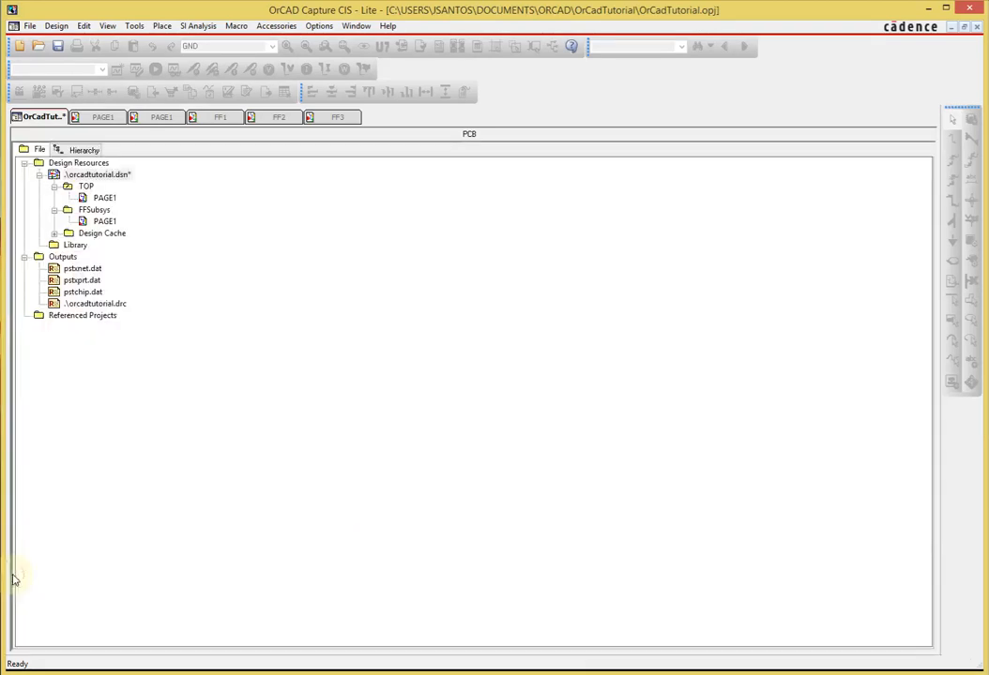
Save the orcadtutorial.dsn design and bring up PAGE1 of the TOP schematic
click(105, 175)
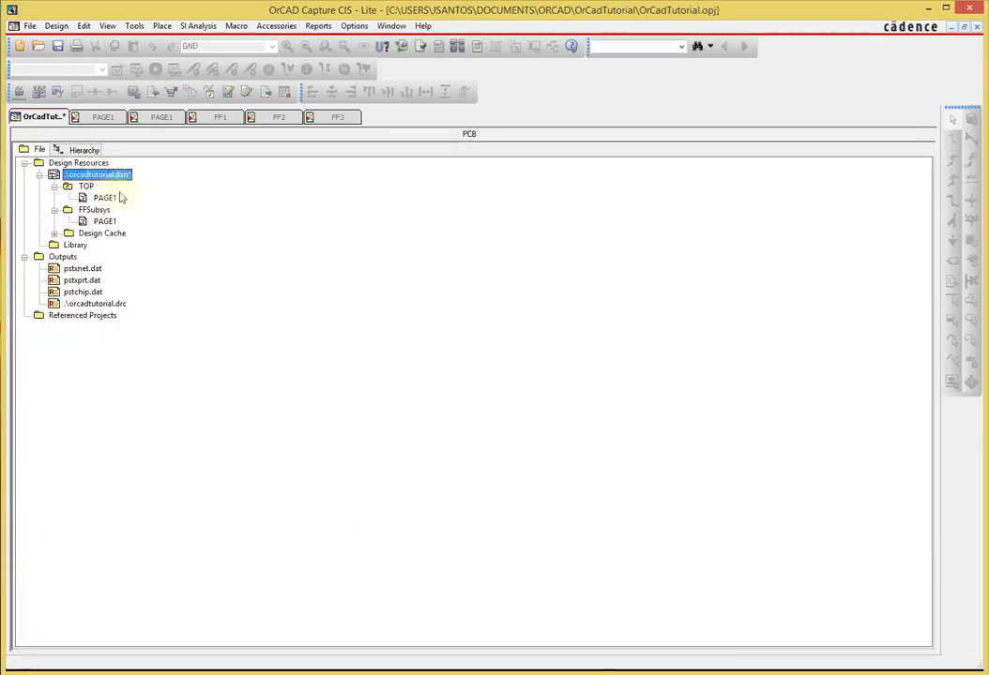
key(ctrl+s)
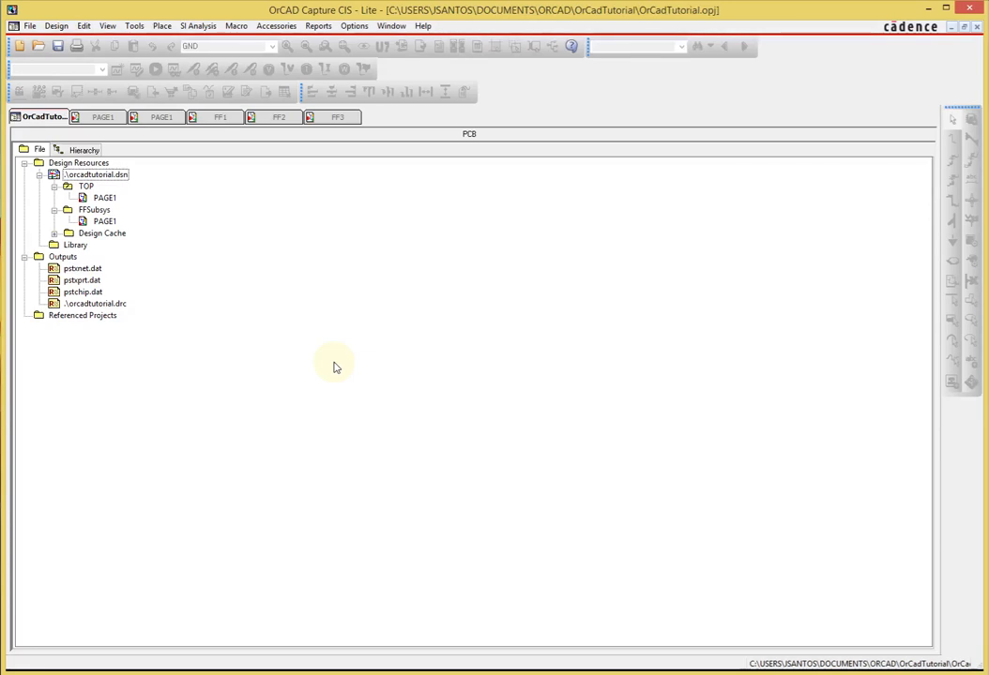
click(103, 116)
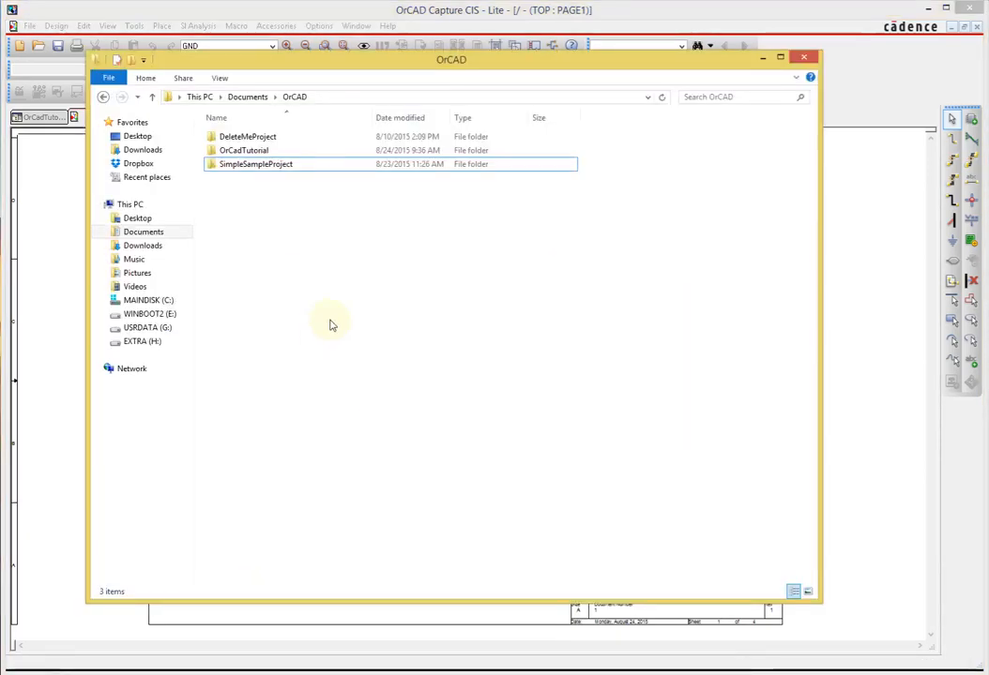
Examine the OrCadTutorial project folder for the design and project files, and its allegro folder for ORCADTUTORIAL.brd, and return to the schematic
click(256, 167)
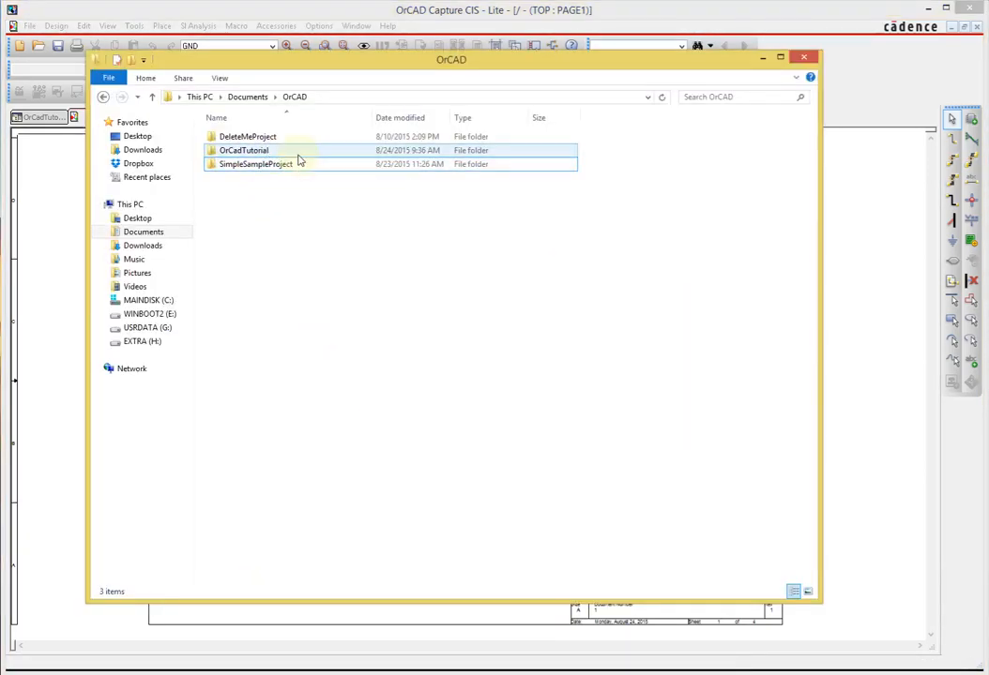
double_click(301, 154)
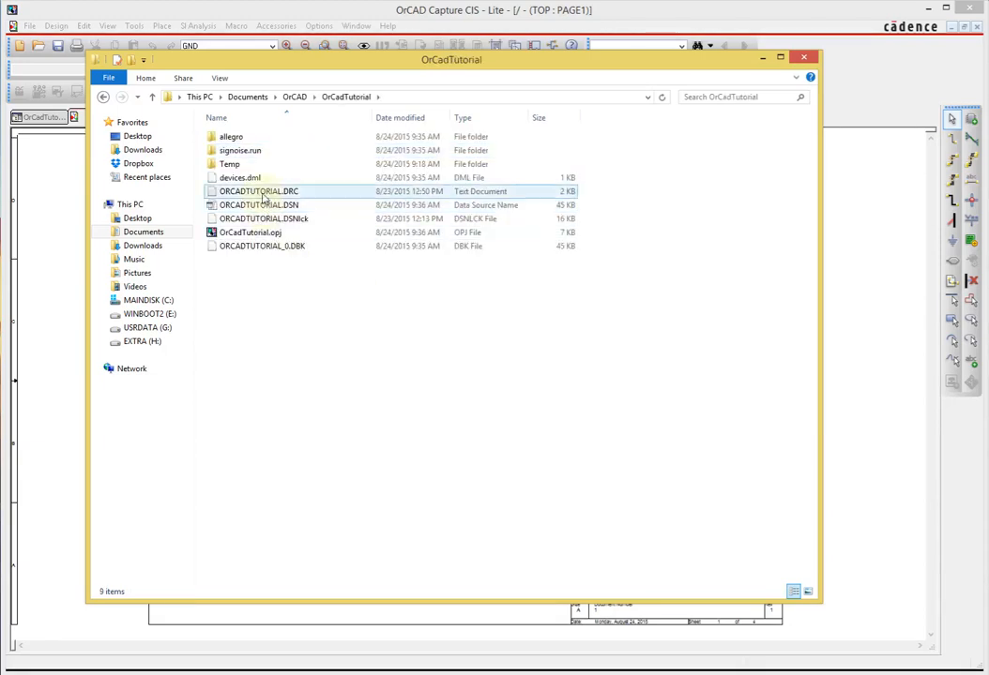
click(264, 206)
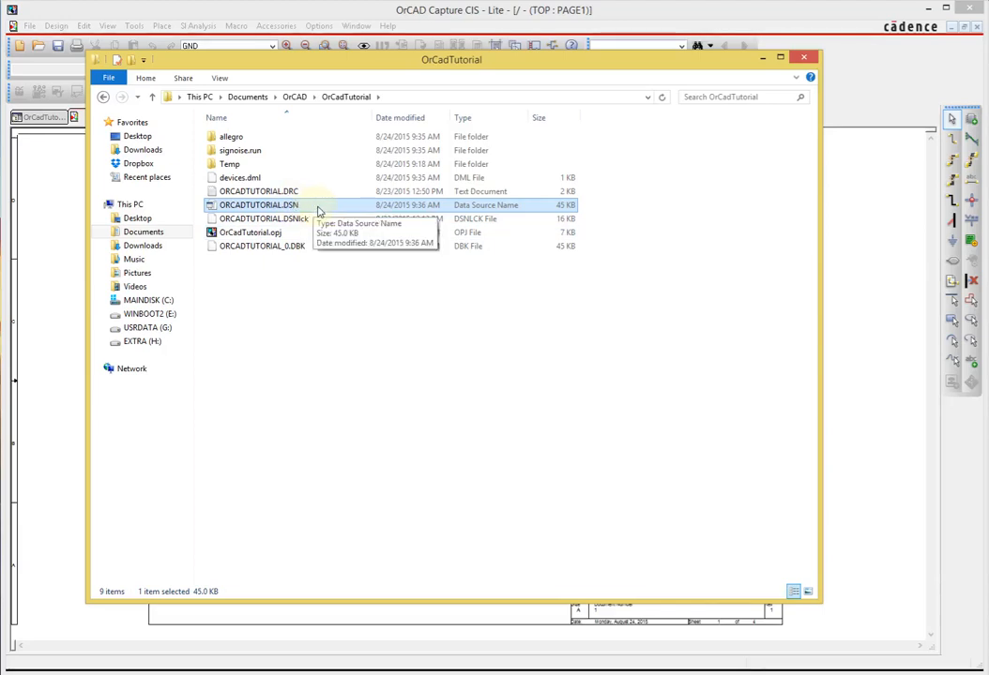
click(263, 234)
click(260, 208)
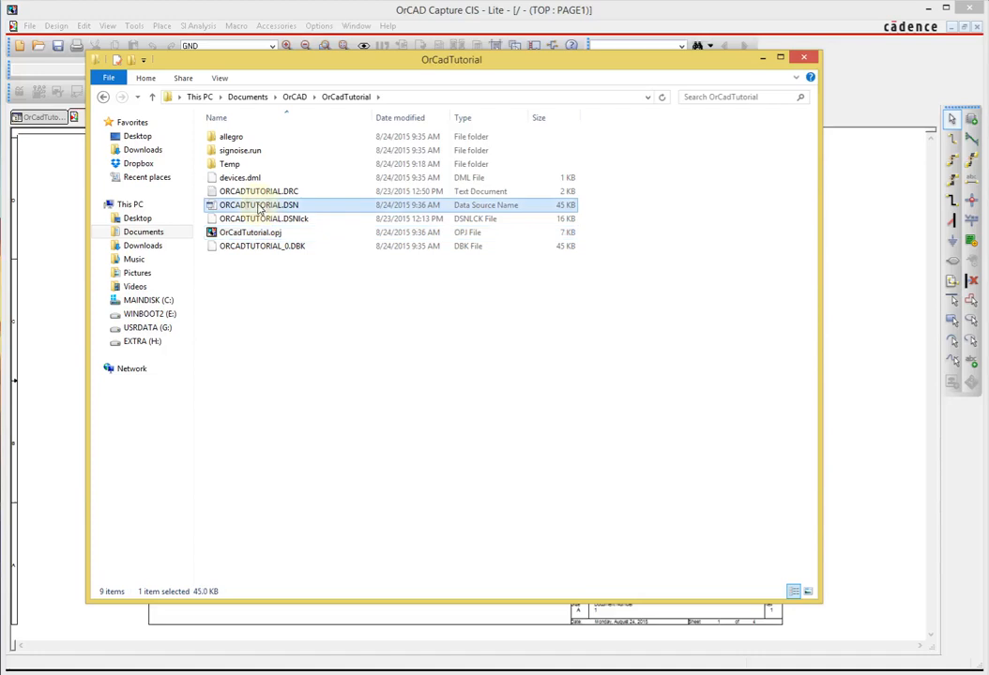
click(266, 234)
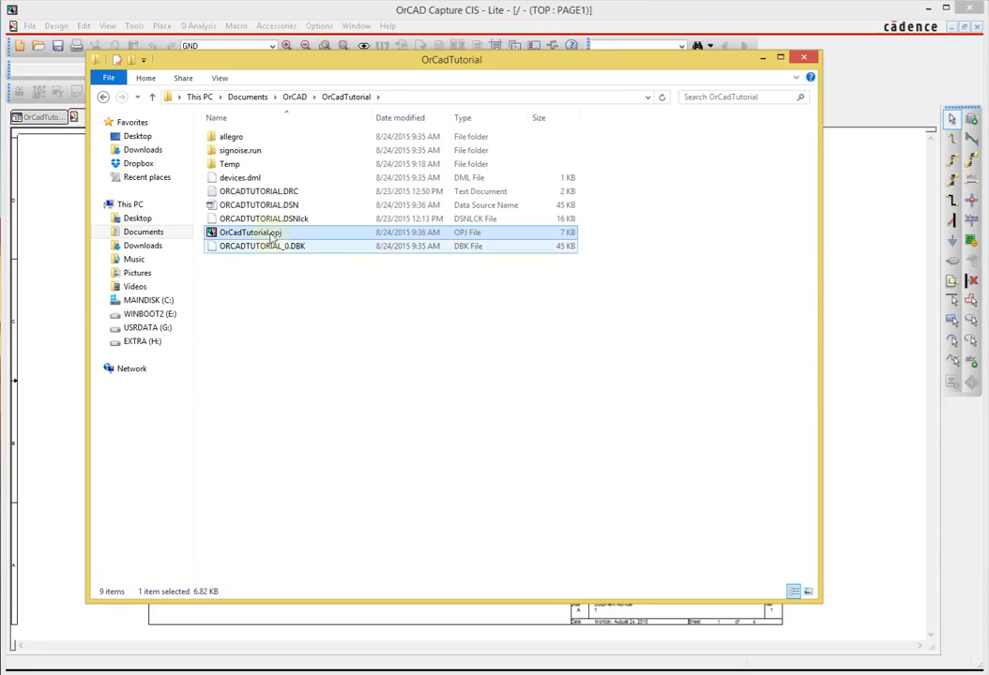
double_click(216, 140)
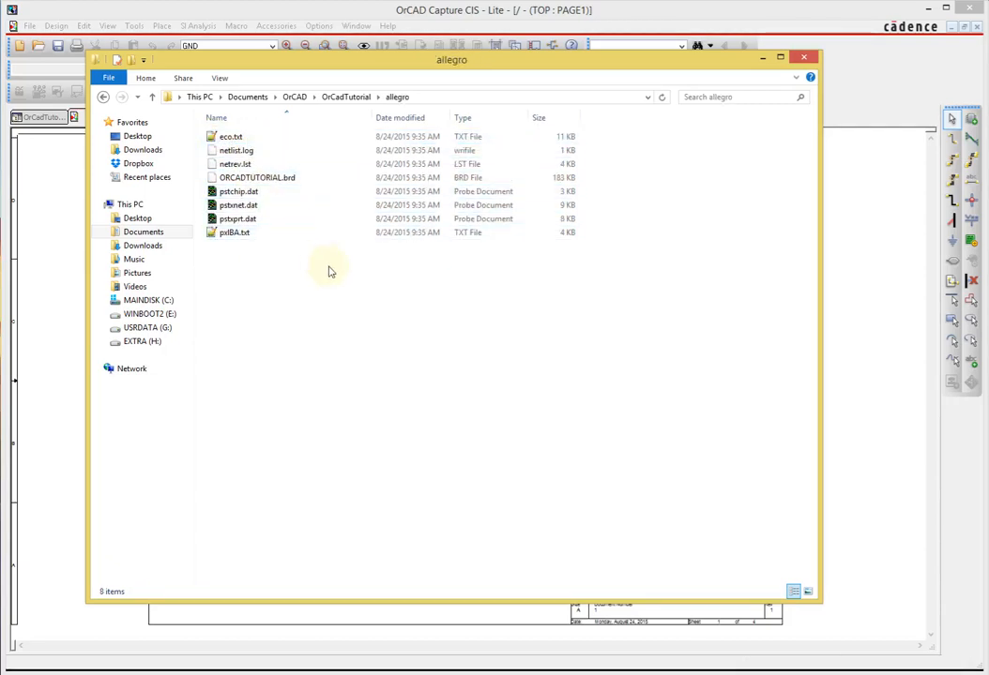
click(258, 177)
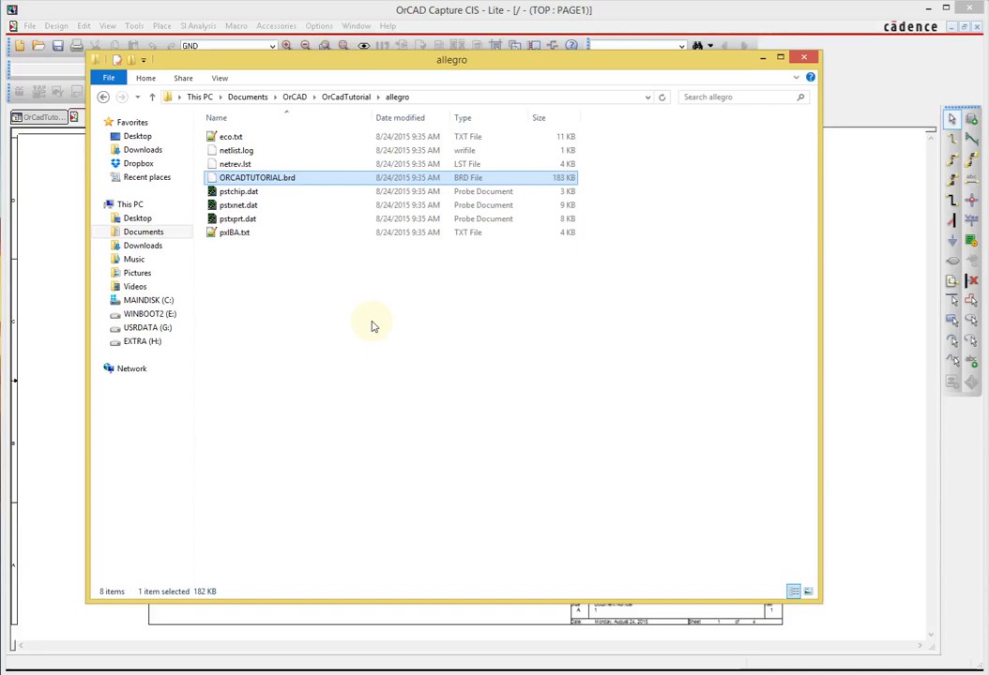
click(373, 14)
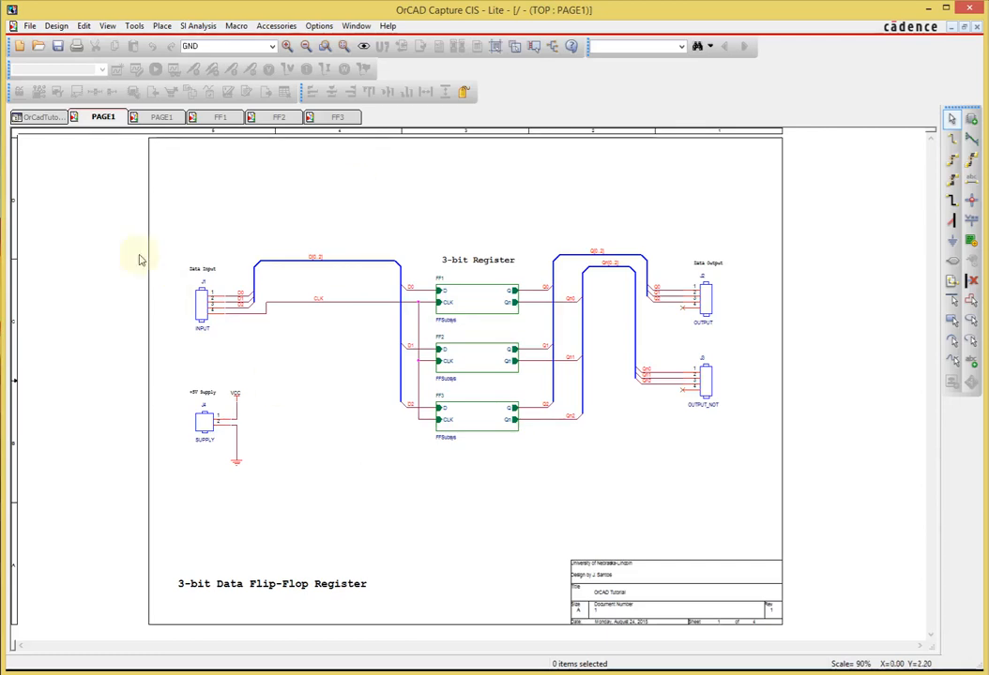
click(201, 303)
click(315, 360)
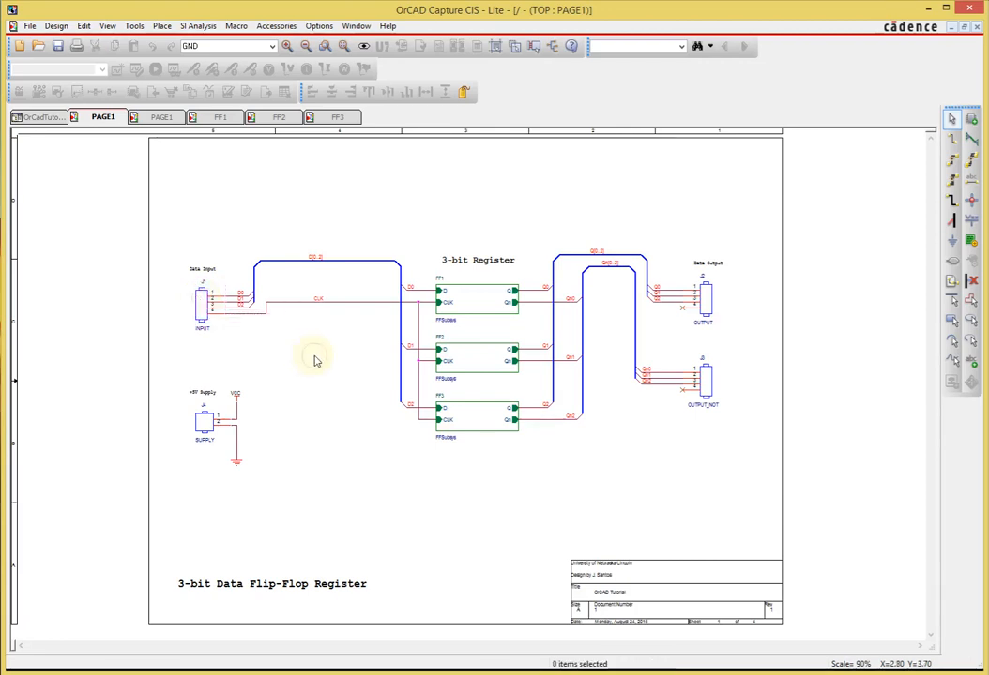
drag(166, 196, 749, 522)
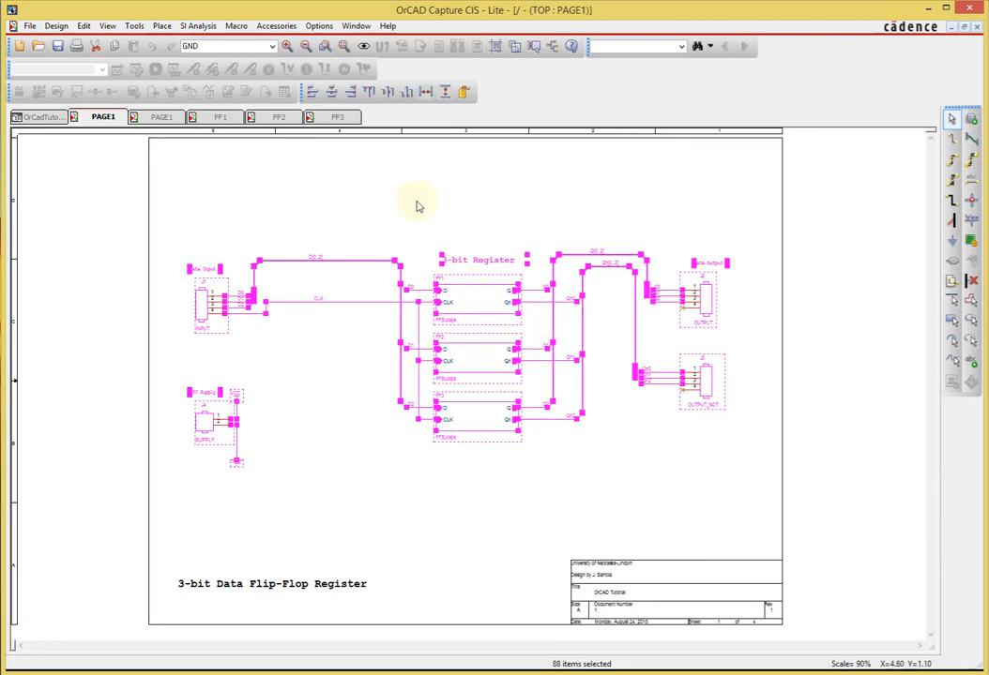
click(353, 404)
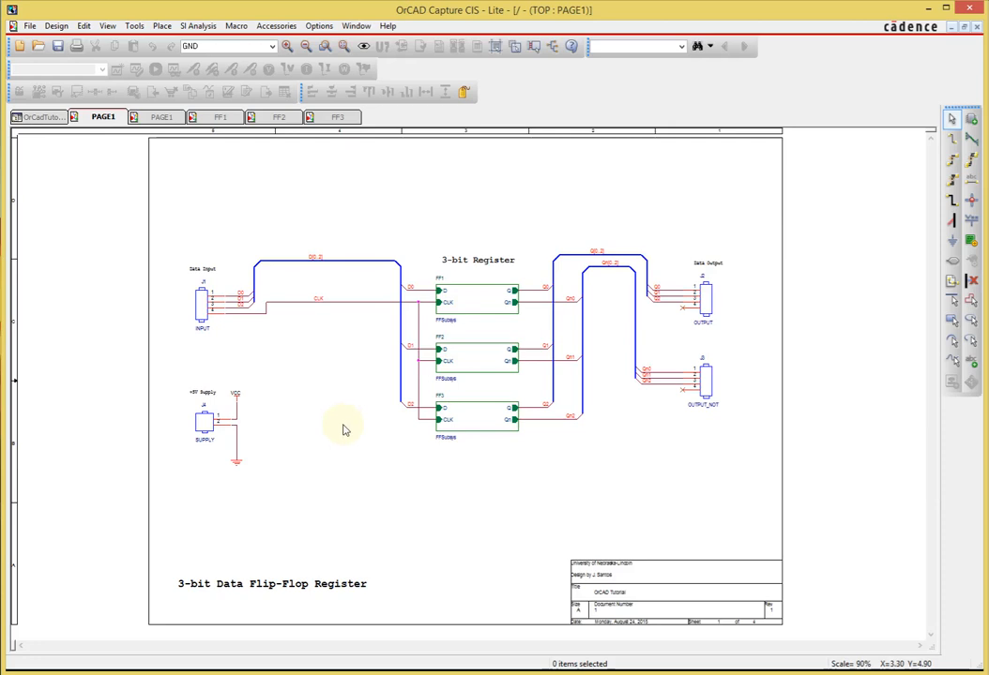
Switch to OrCAD PCB Designer, examine the package symbols available for manual placement and the footprints in temp.brd, and return to the schematic
click(748, 672)
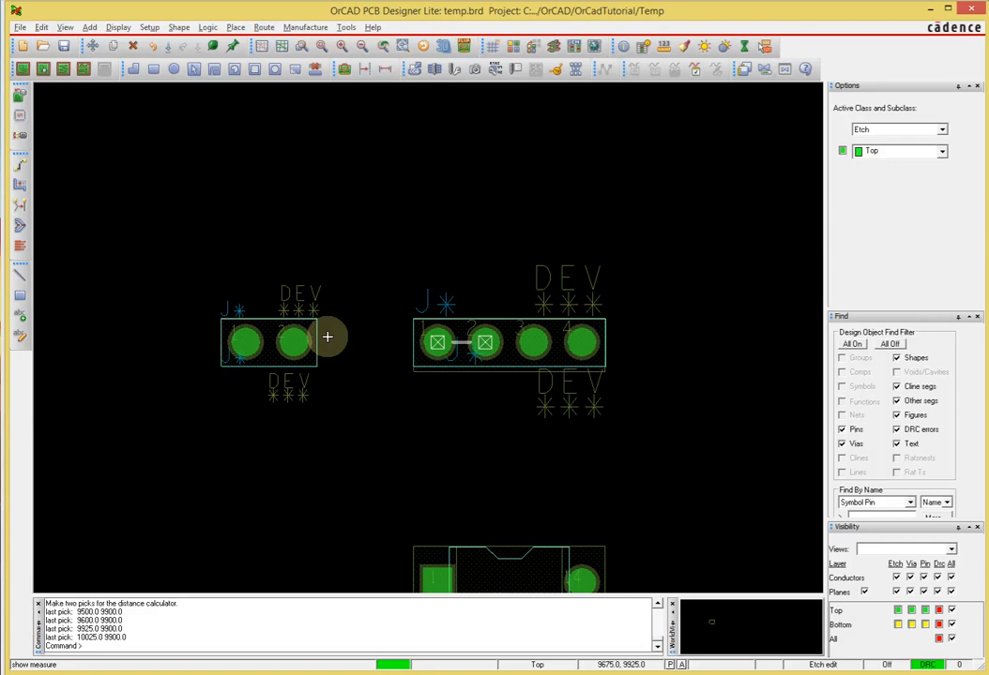
click(19, 95)
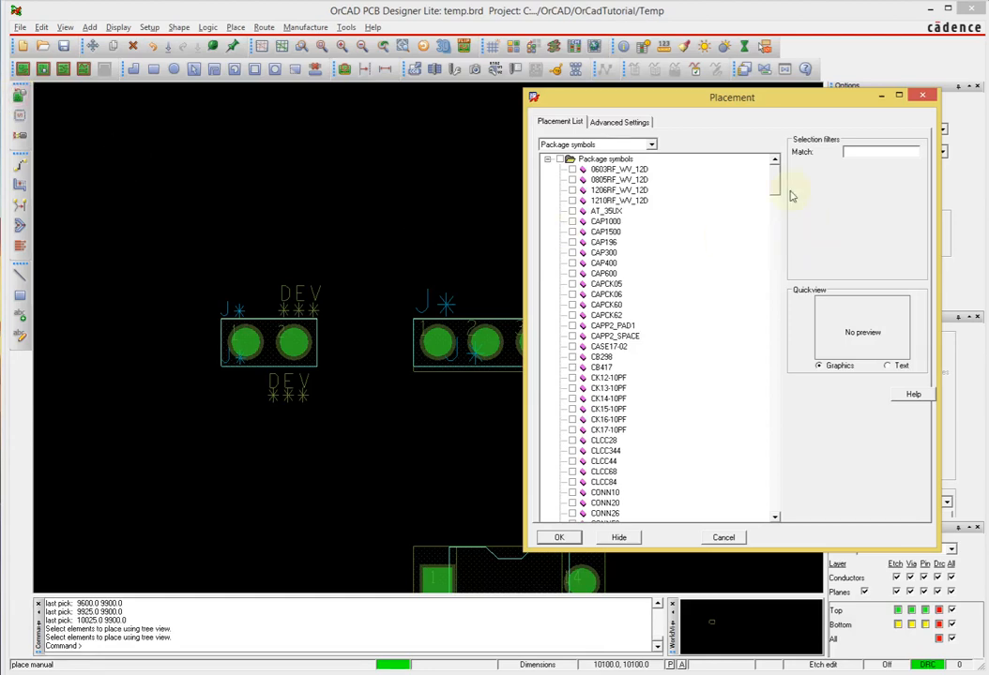
drag(774, 181, 774, 272)
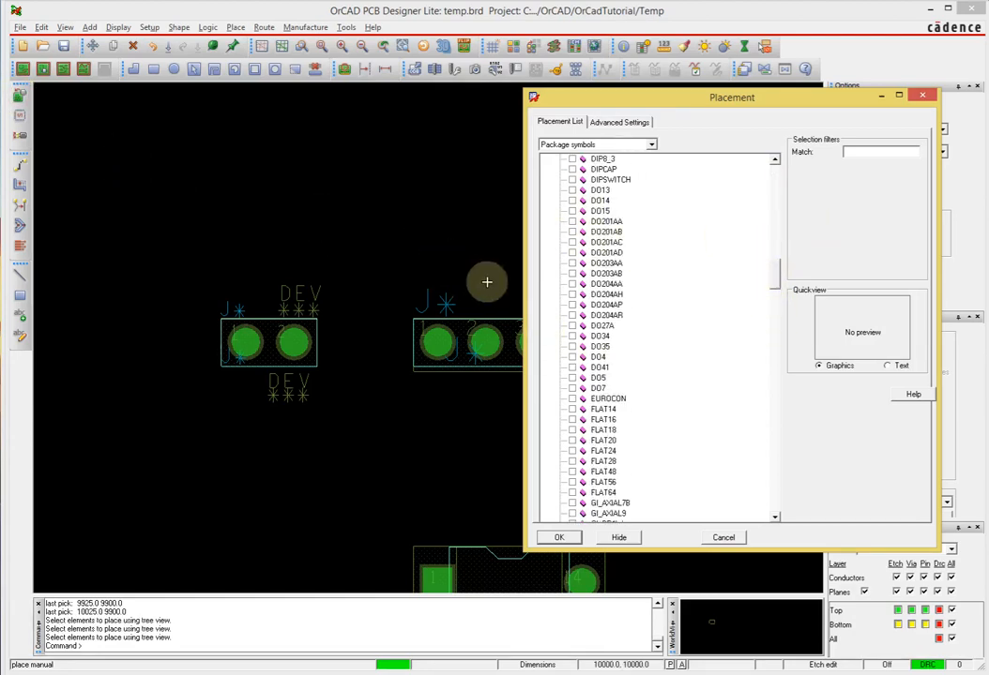
click(924, 98)
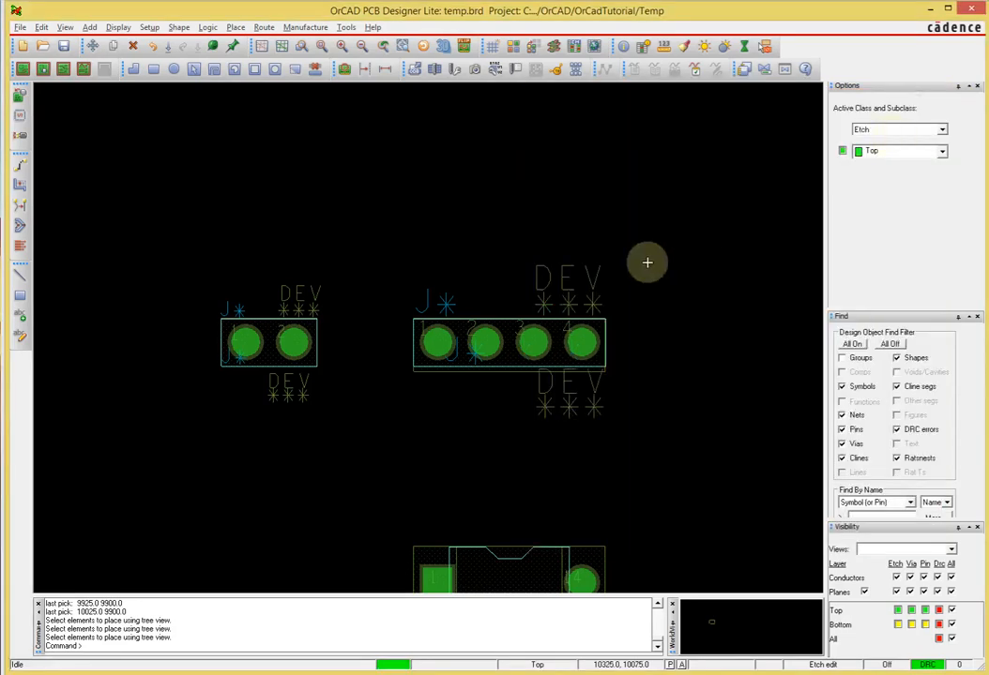
scroll(668, 282, down, 2)
middle_drag(701, 313, 702, 308)
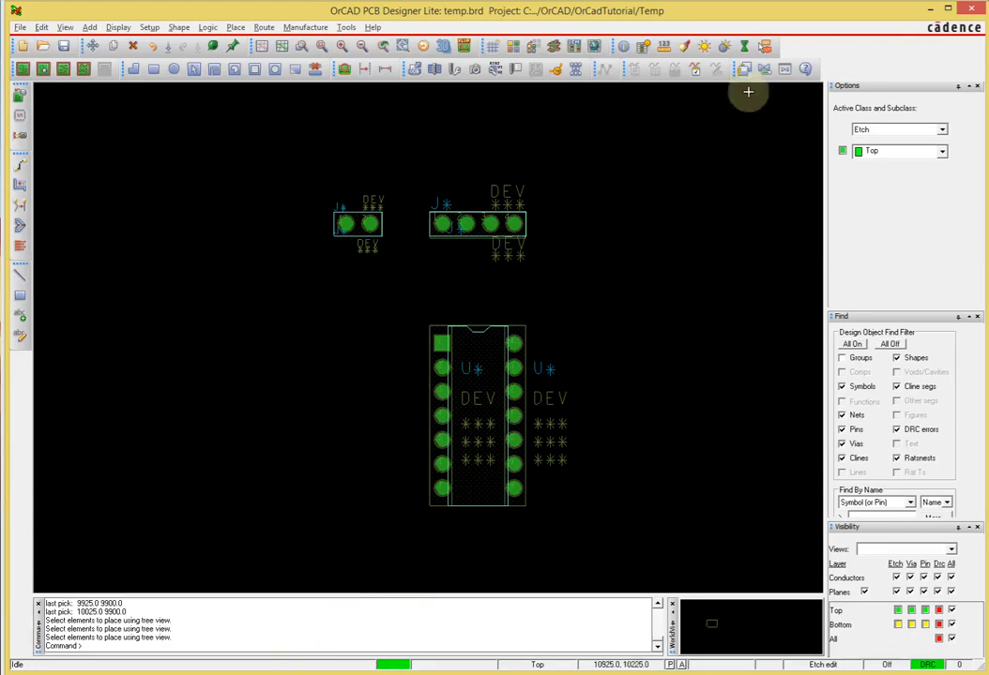
click(932, 9)
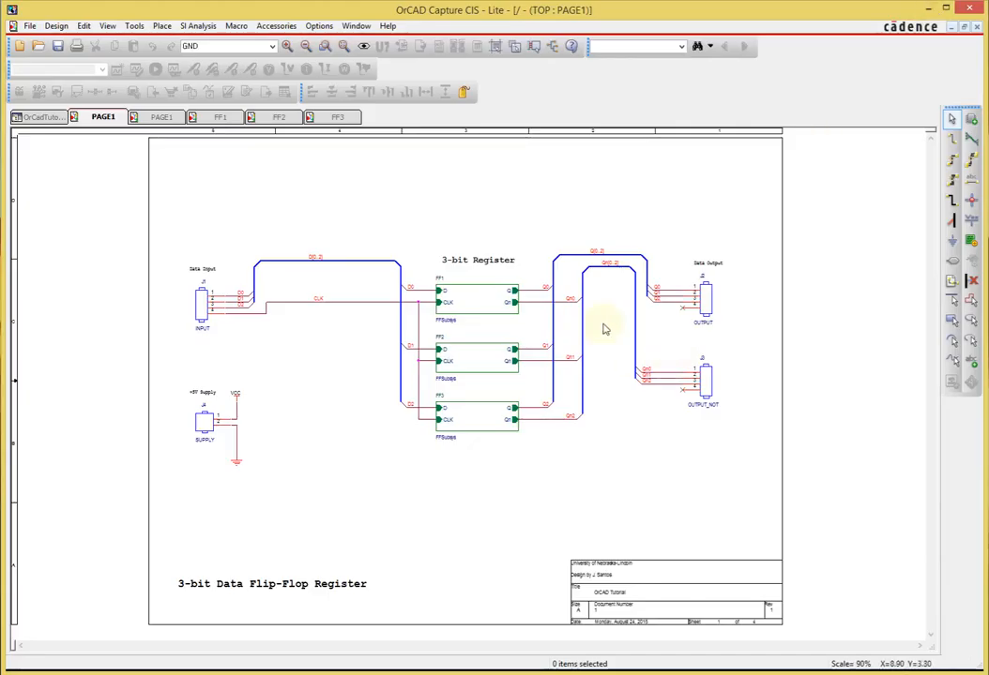